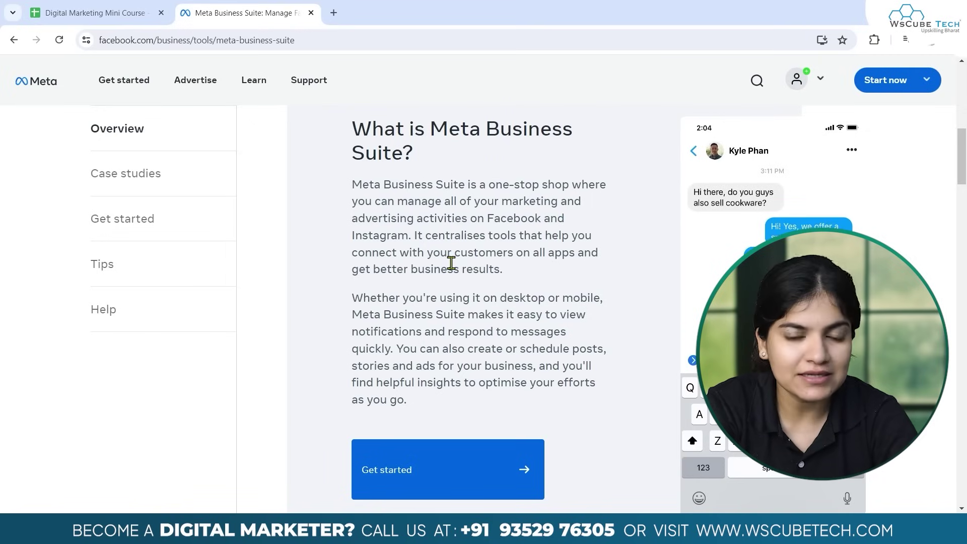
- Review the Meta Business Suite overview and its key features for posting, inbox management, ads and insights
scroll(452, 267, down, 8)
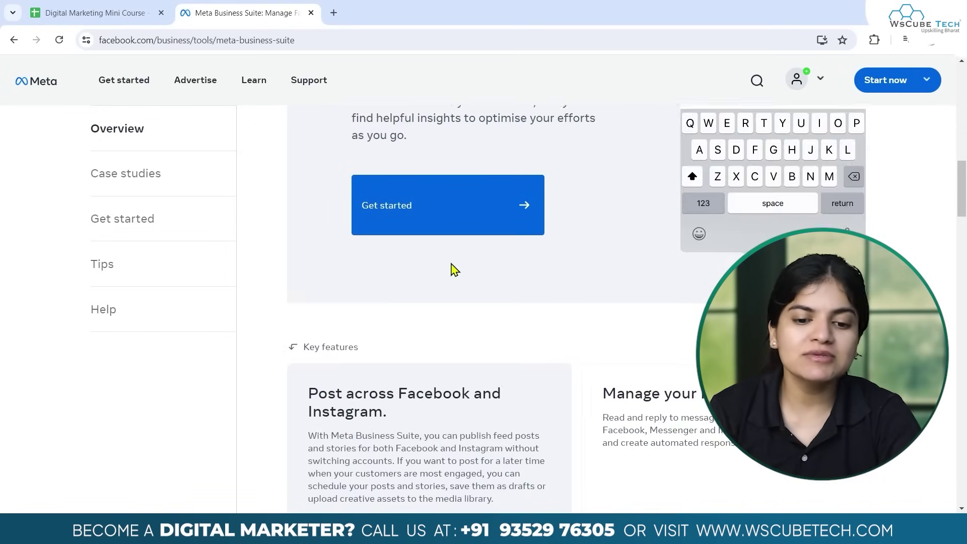
scroll(453, 270, up, 15)
scroll(452, 269, down, 10)
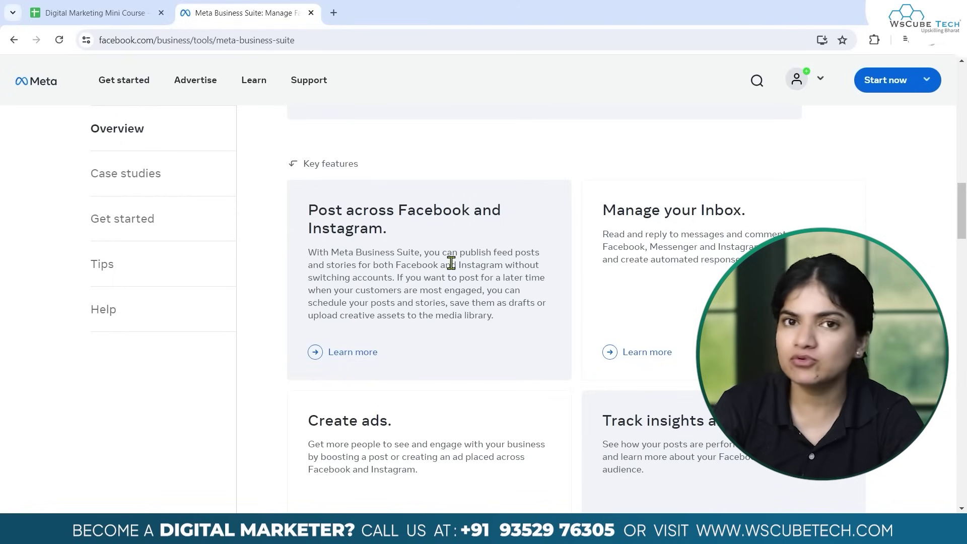
scroll(692, 297, down, 1)
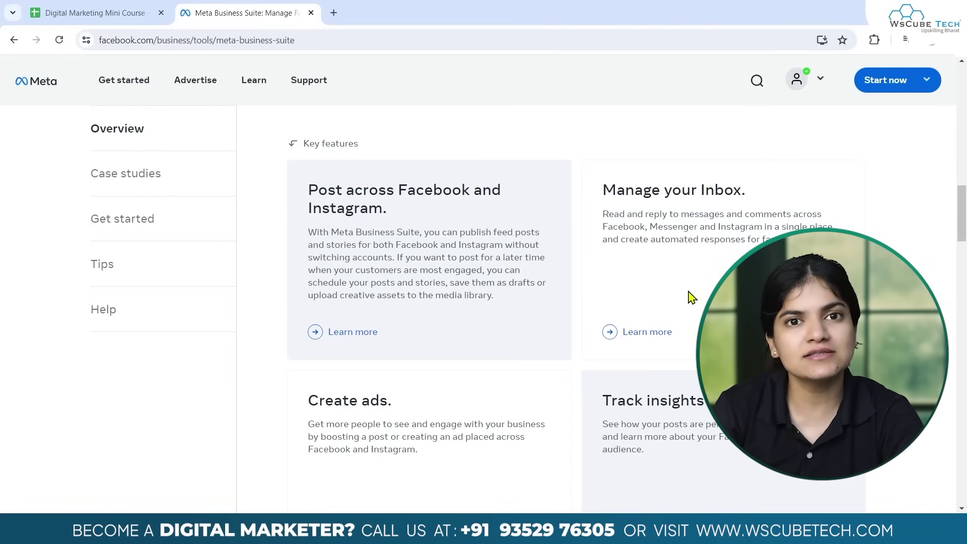
scroll(698, 252, up, 15)
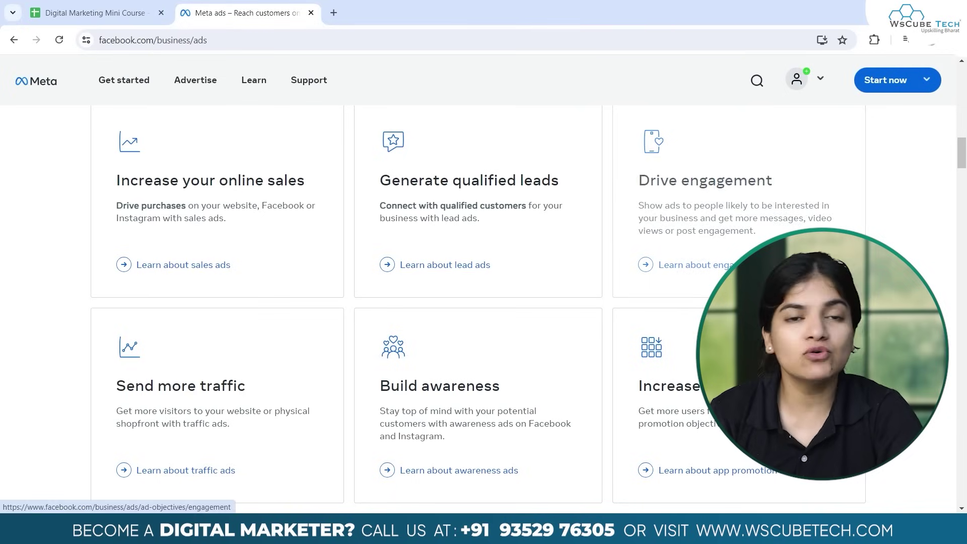
- Review the advertising goals on the Meta ads page, from online sales and leads to engagement, traffic, awareness and app promotion
scroll(289, 364, down, 1)
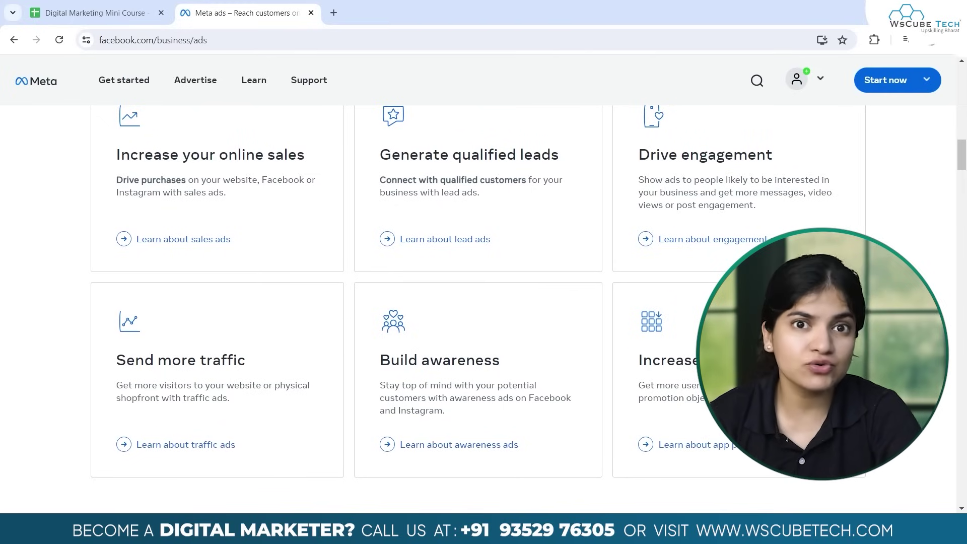
scroll(461, 309, down, 1)
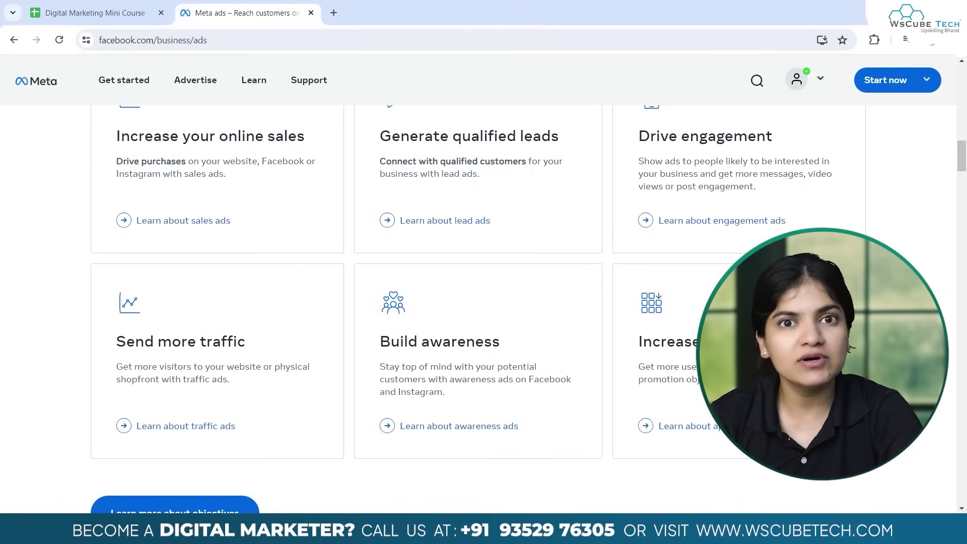
scroll(461, 309, up, 2)
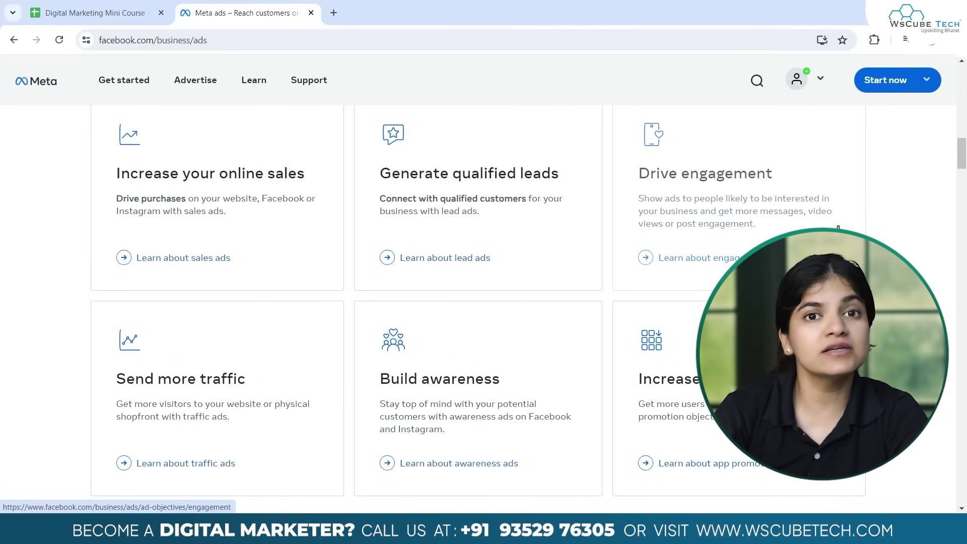
scroll(479, 303, down, 10)
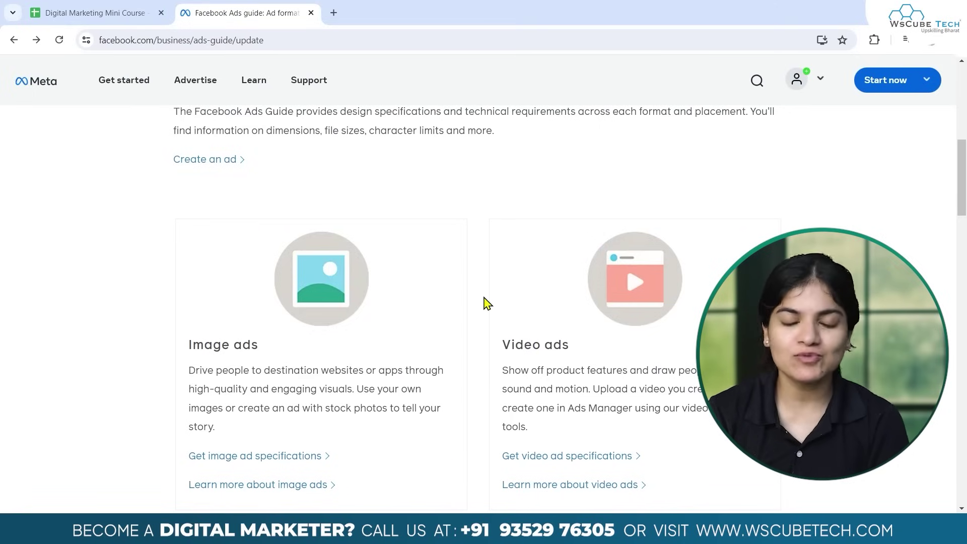
- Examine the image, video, carousel and collection ad formats in the Facebook Ads Guide, along with its introduction
scroll(485, 303, down, 2)
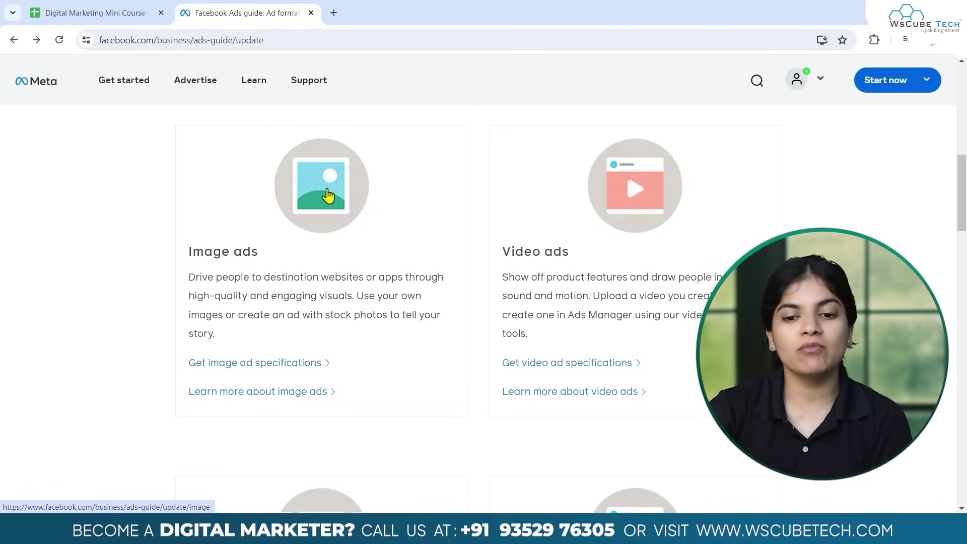
scroll(568, 301, down, 5)
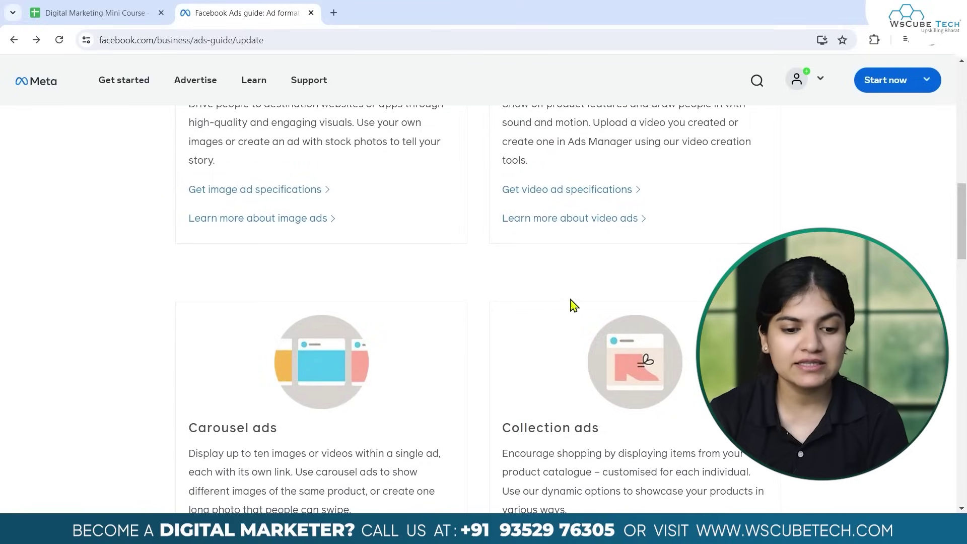
scroll(343, 406, down, 1)
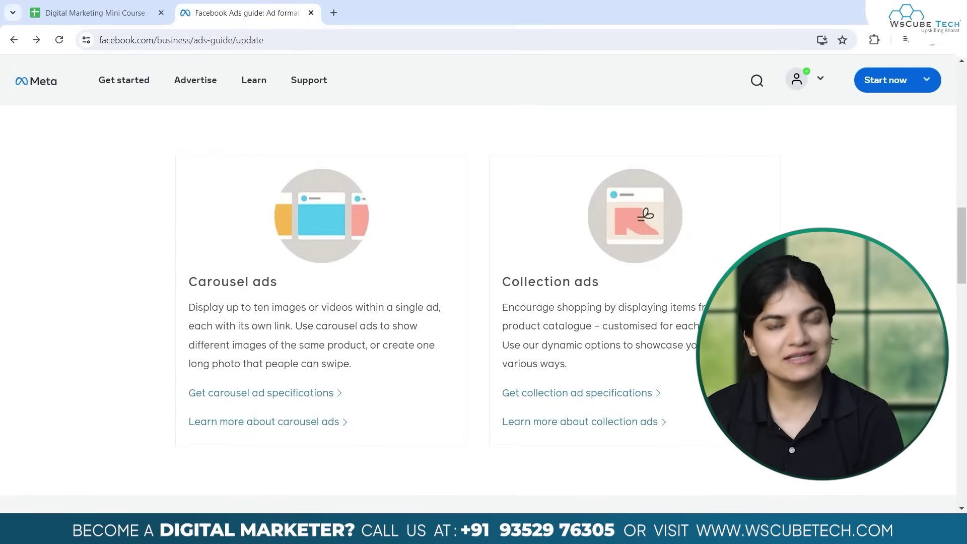
scroll(484, 302, down, 1)
scroll(483, 302, up, 2)
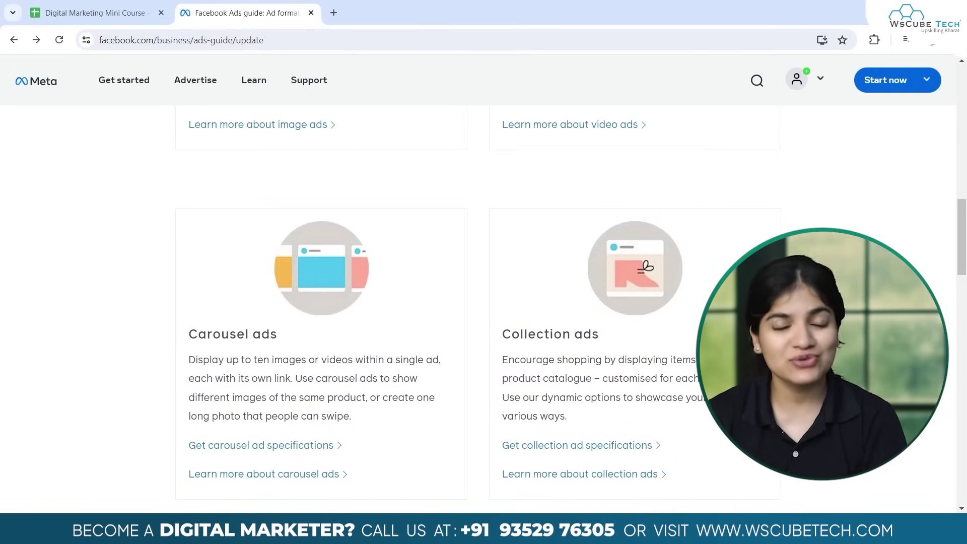
scroll(715, 282, up, 6)
scroll(716, 282, up, 2)
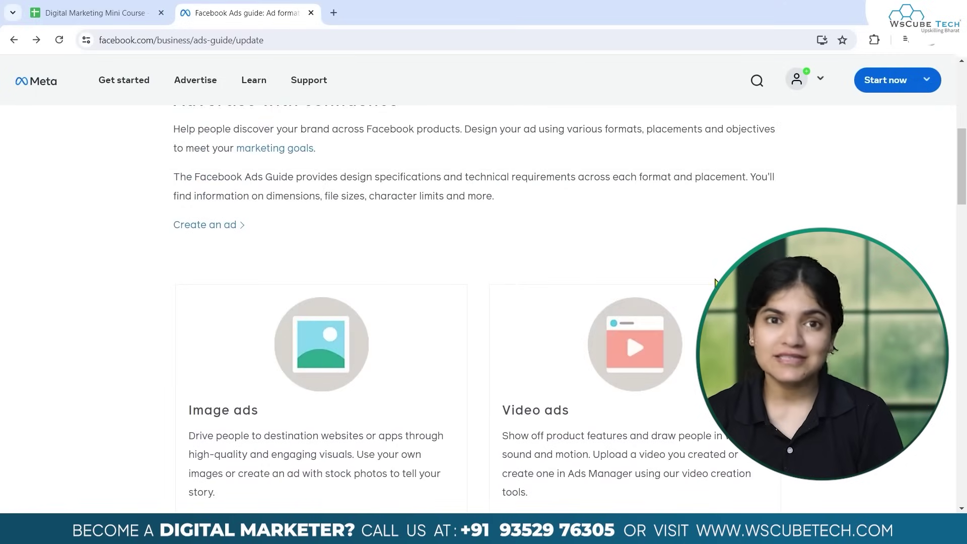
scroll(454, 282, up, 1)
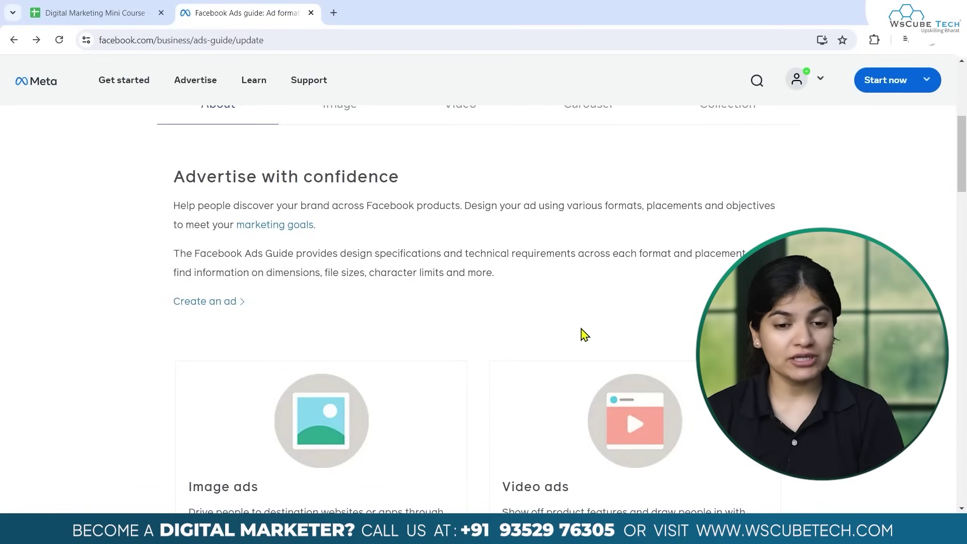
scroll(490, 199, up, 5)
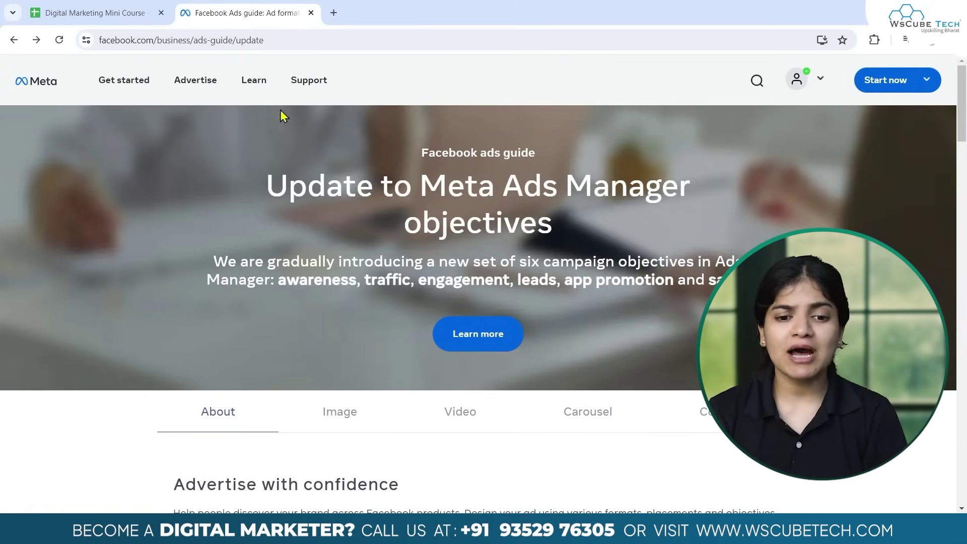
mouse_move(205, 91)
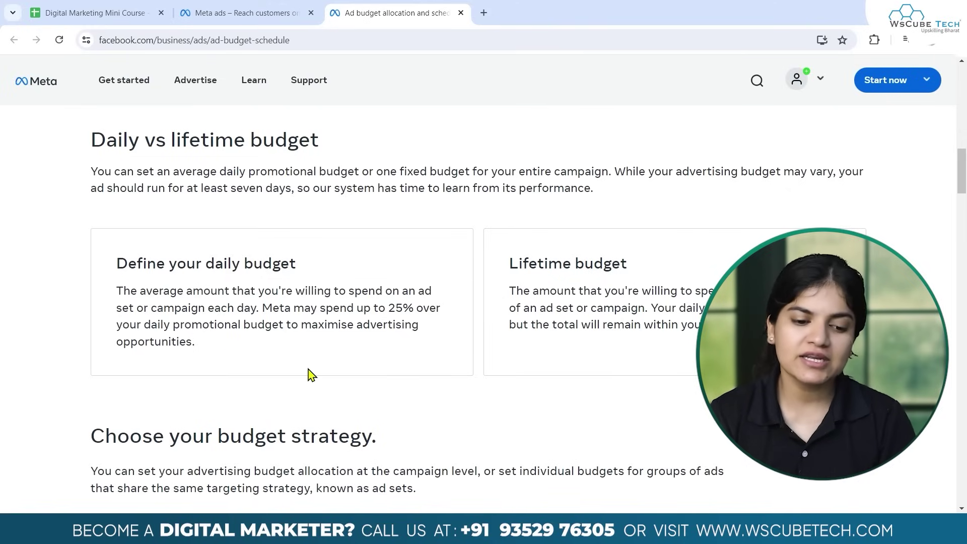
- Compare the Advantage campaign budget and ad set budgets explanations in the budget strategy section
scroll(308, 374, down, 8)
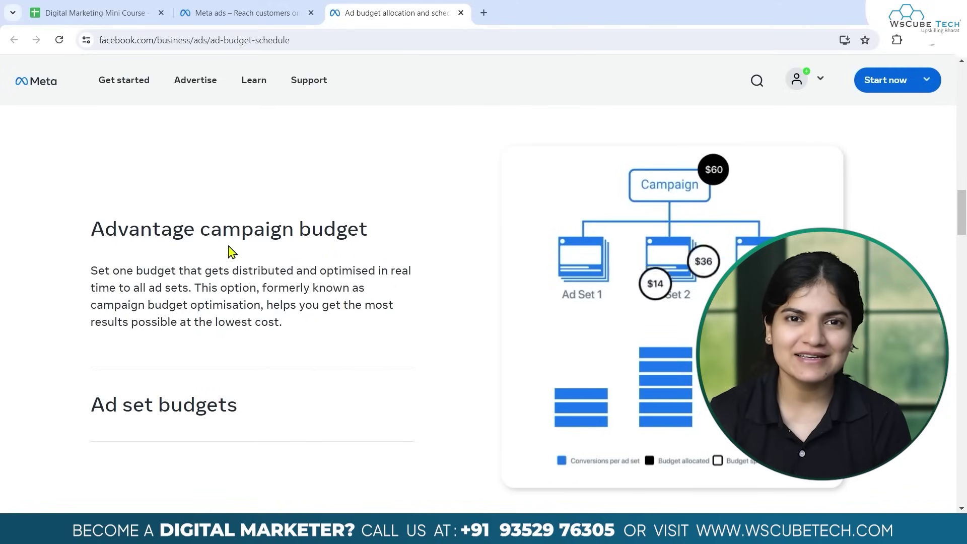
scroll(228, 250, down, 1)
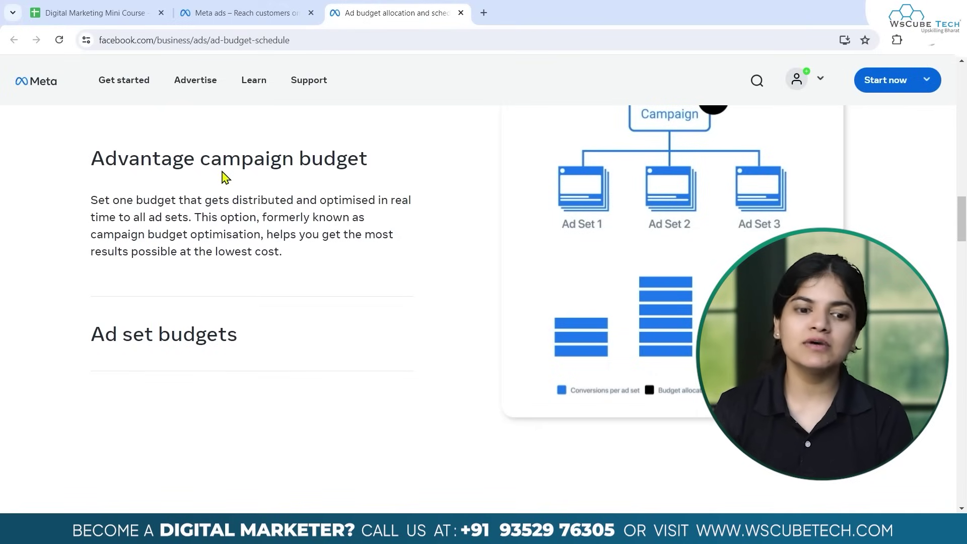
click(202, 331)
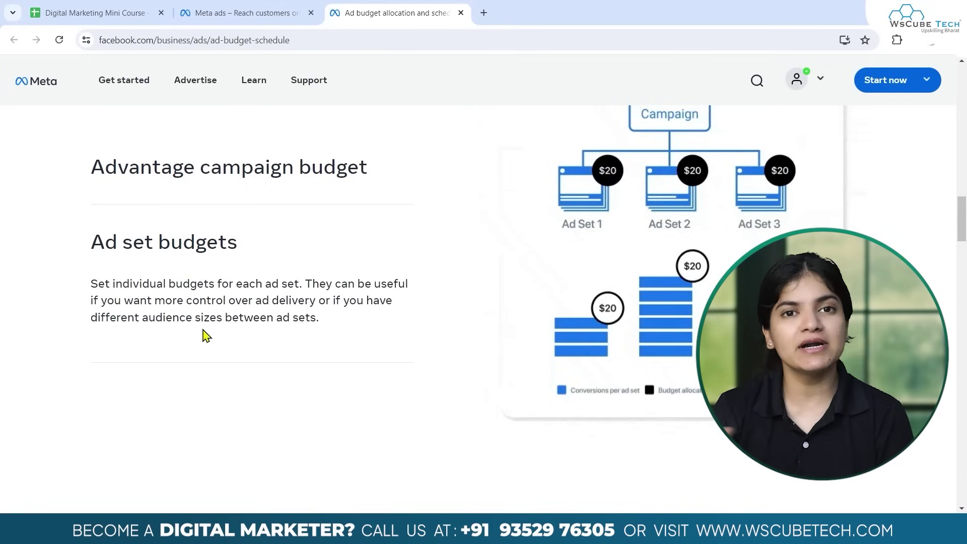
click(257, 167)
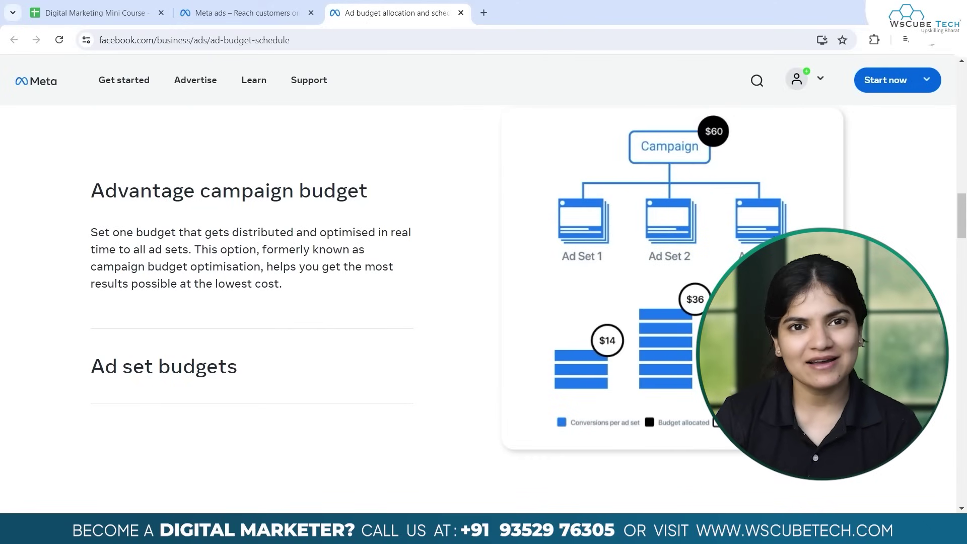
- Examine the minimum budget and duration for each campaign objective, with the page zoomed out to fit all six cards
scroll(478, 302, down, 10)
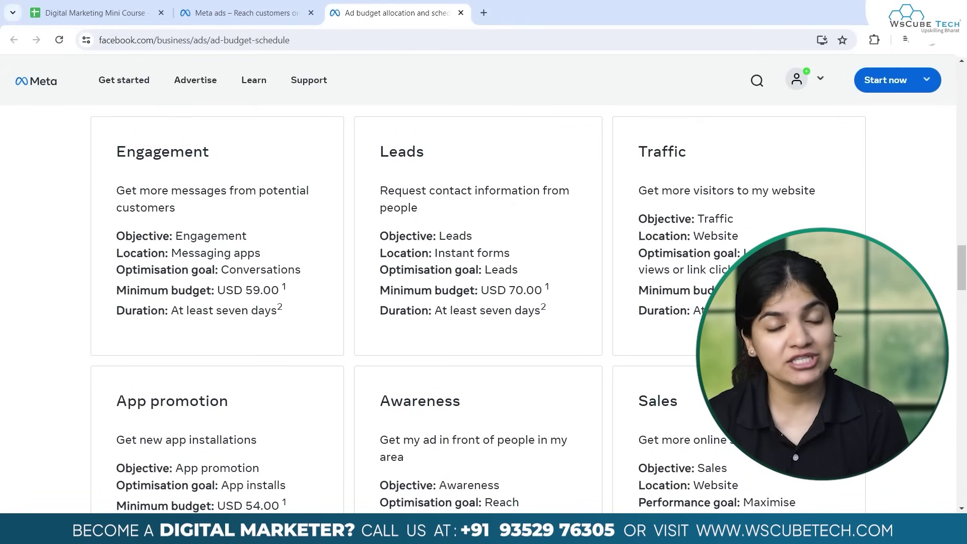
key(ctrl+minus)
key(ctrl+minus)
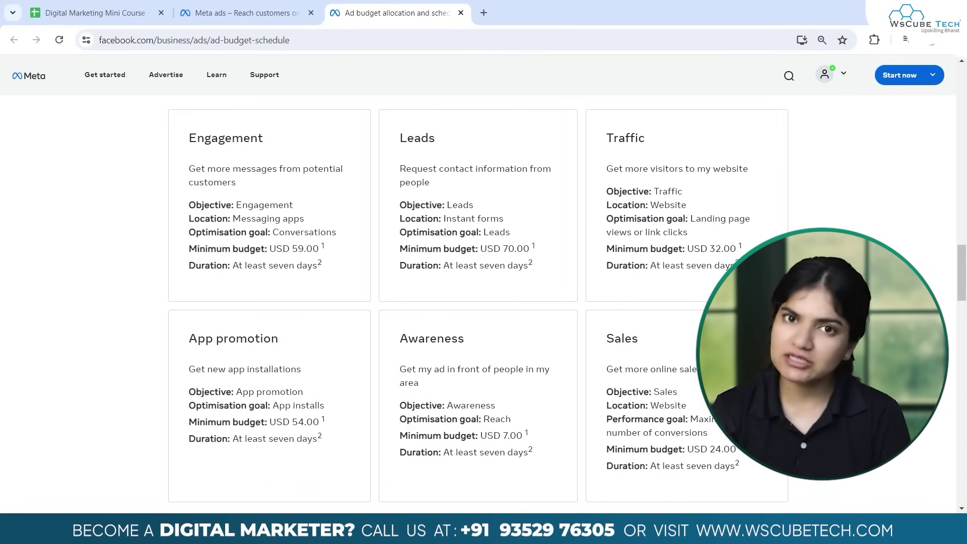
scroll(479, 302, down, 2)
scroll(479, 302, up, 1)
scroll(479, 302, up, 1)
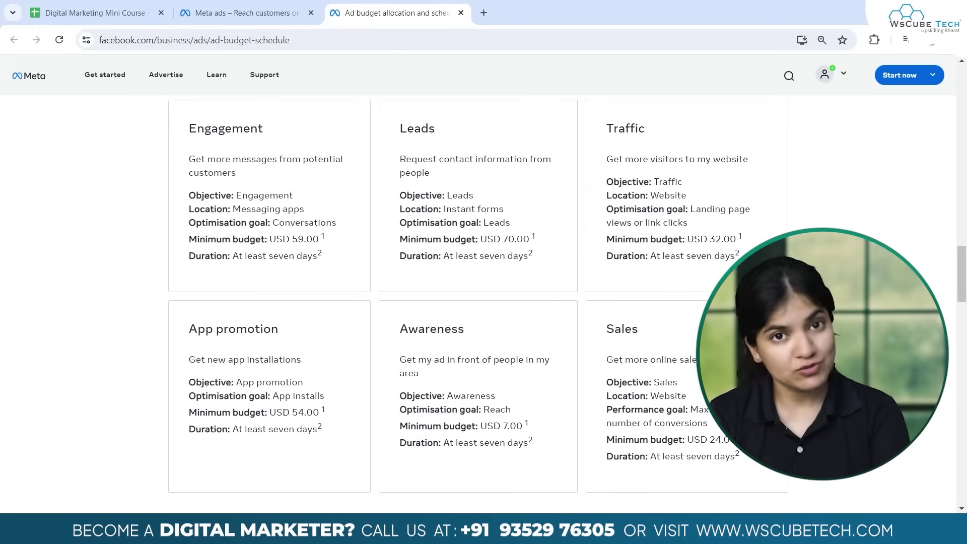
scroll(453, 164, up, 1)
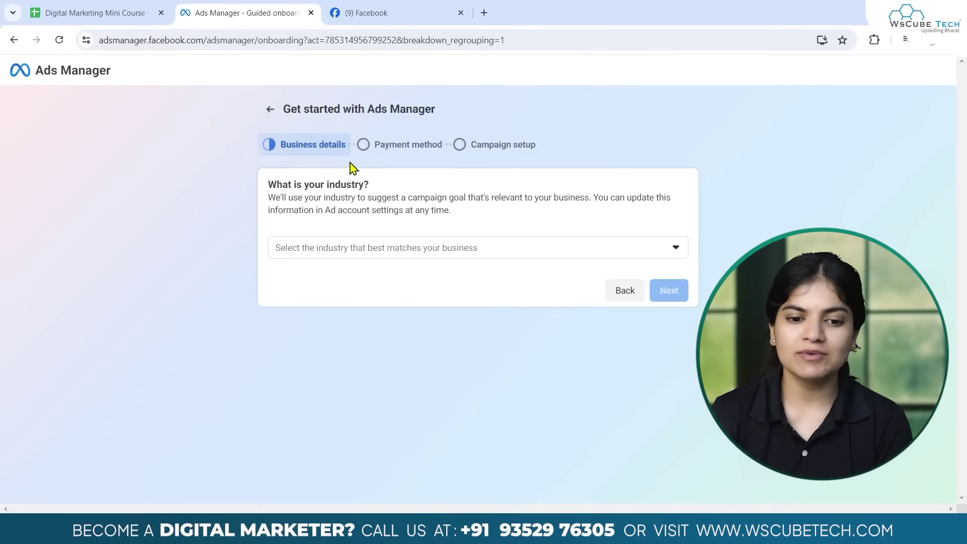
- Choose Technology as the business industry and continue to the Facebook Page creation form
click(358, 252)
scroll(360, 321, down, 1)
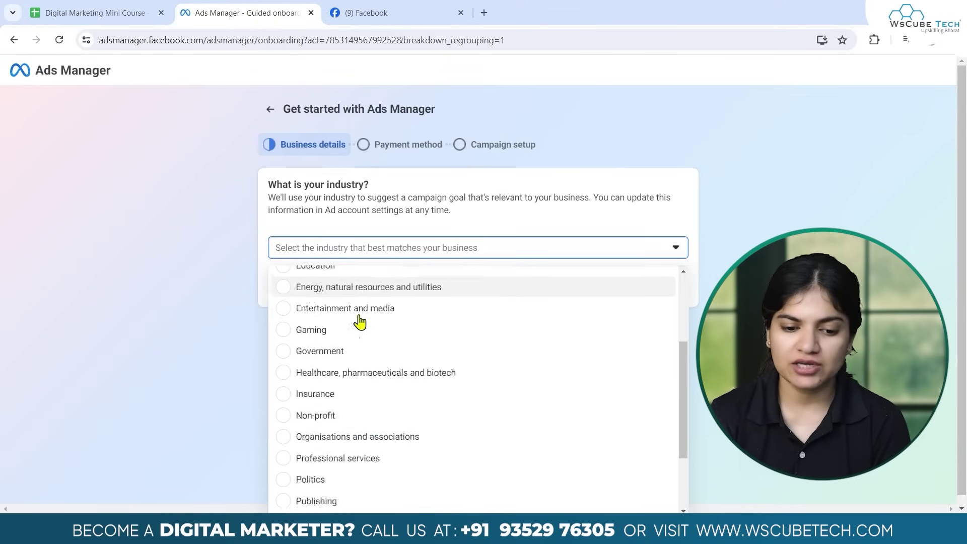
scroll(359, 321, down, 4)
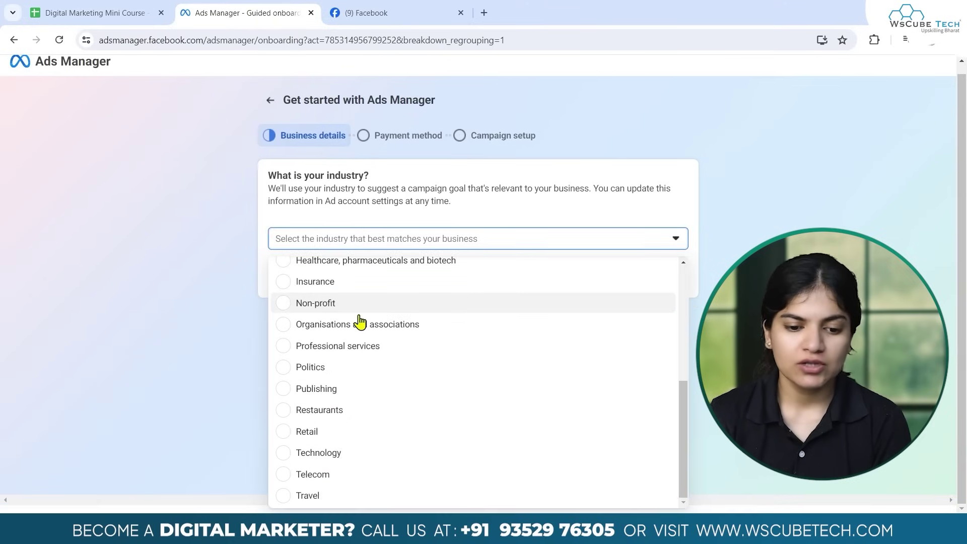
click(319, 452)
click(668, 293)
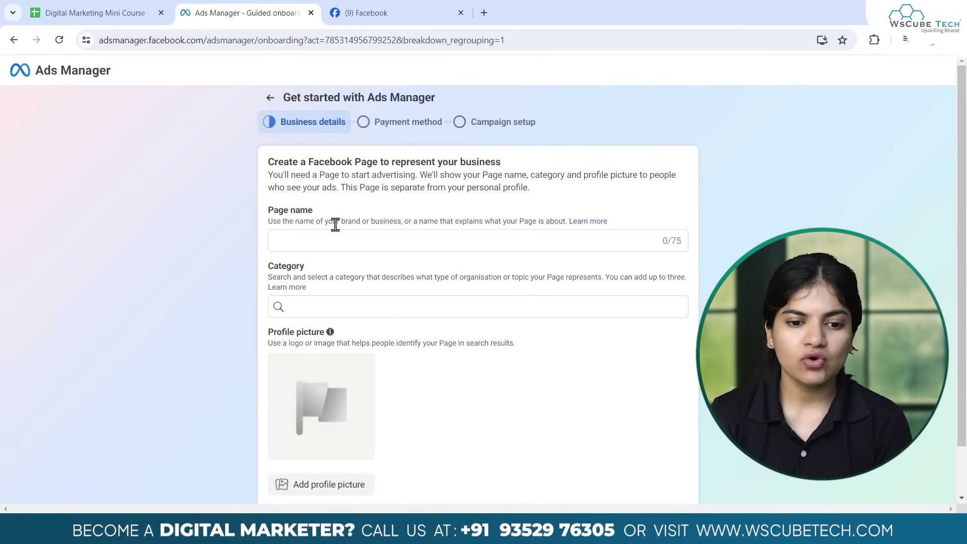
- Name the new Facebook Page "Wscube Tech -" followed by the presenter's first name
click(340, 240)
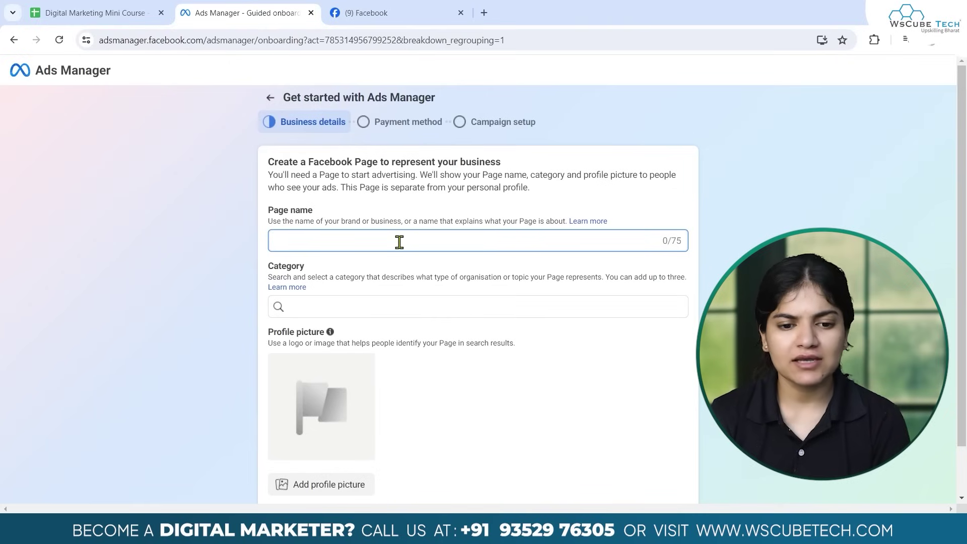
text(Wscube)
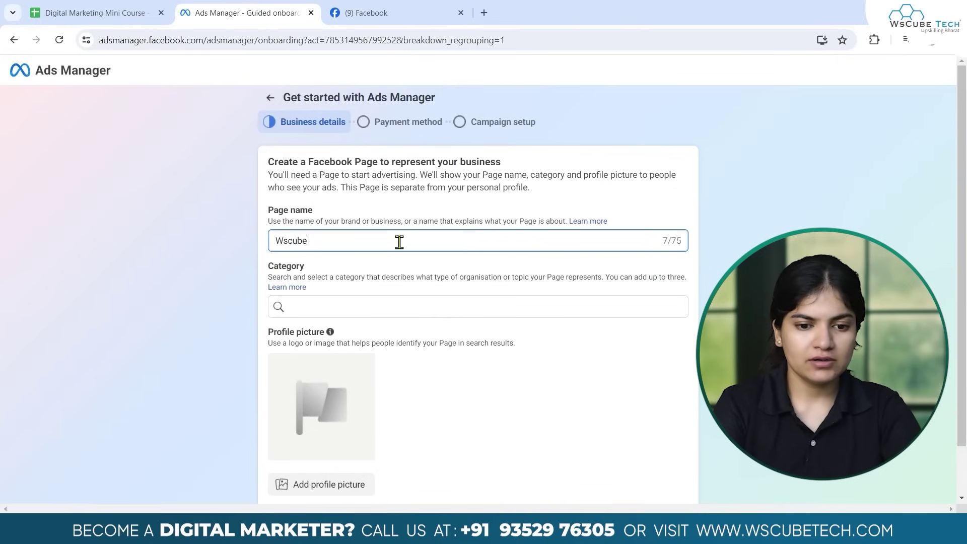
text( Tech)
scroll(400, 242, down, 1)
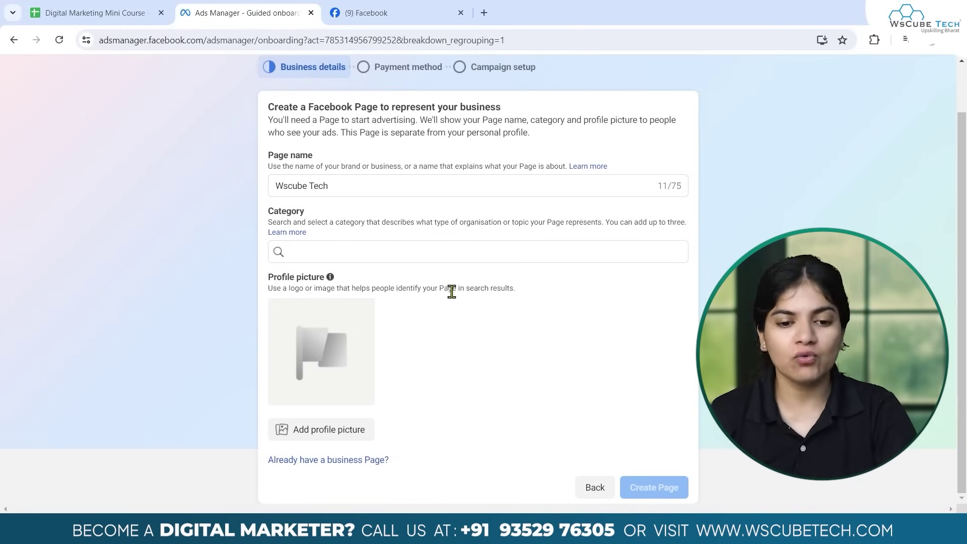
click(404, 190)
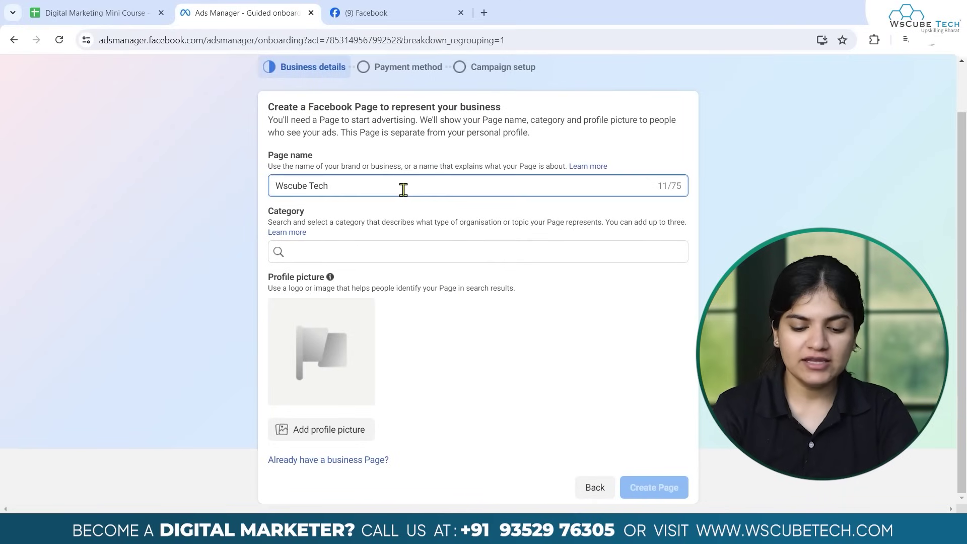
text(- Harmeet)
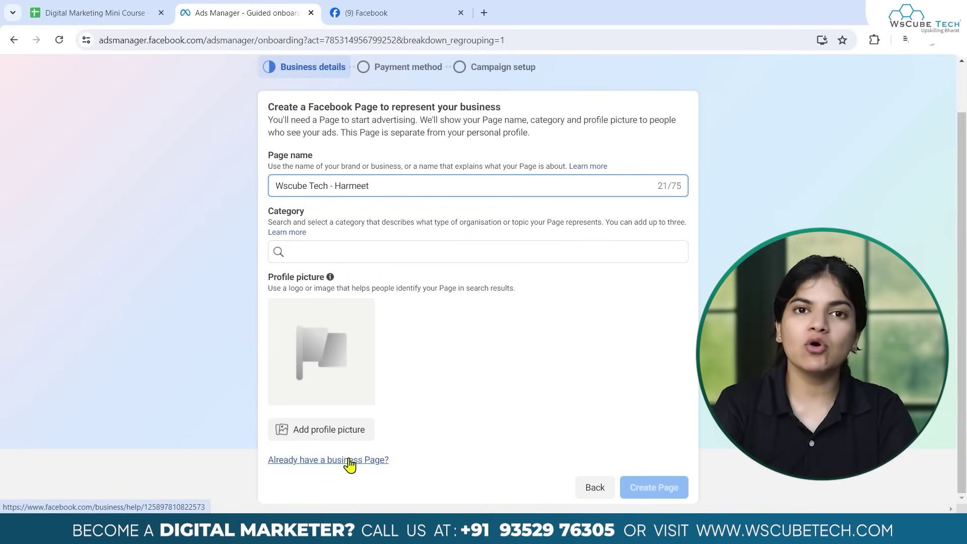
- Set the Page category to Information technology company by searching for "tech", and open the profile picture selection
click(330, 253)
text(tech)
click(334, 281)
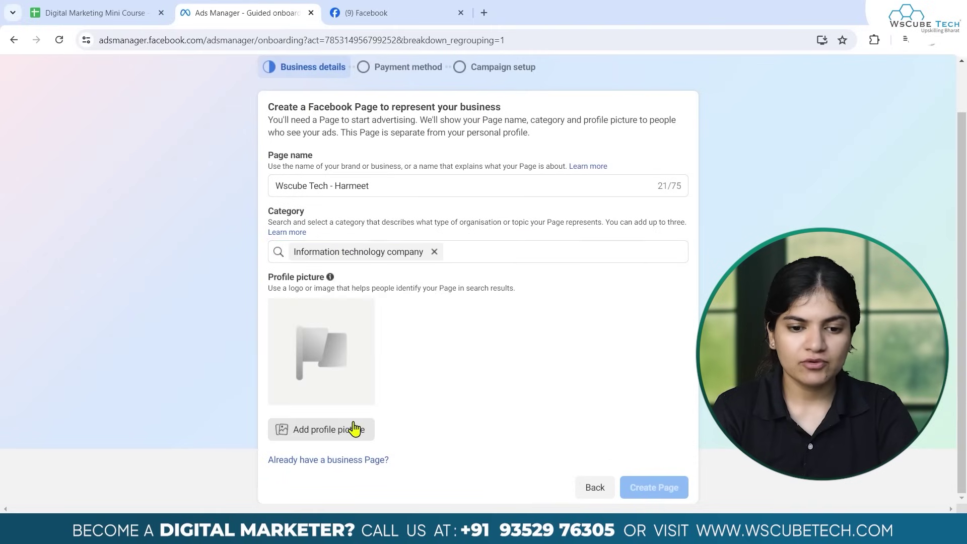
click(354, 429)
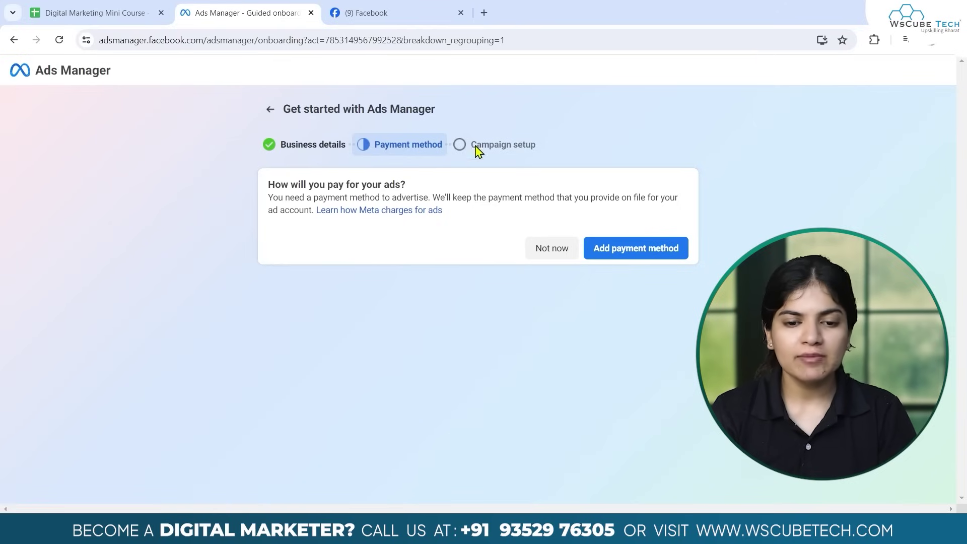
- Skip adding a payment method and proceed to the campaign setup
click(552, 249)
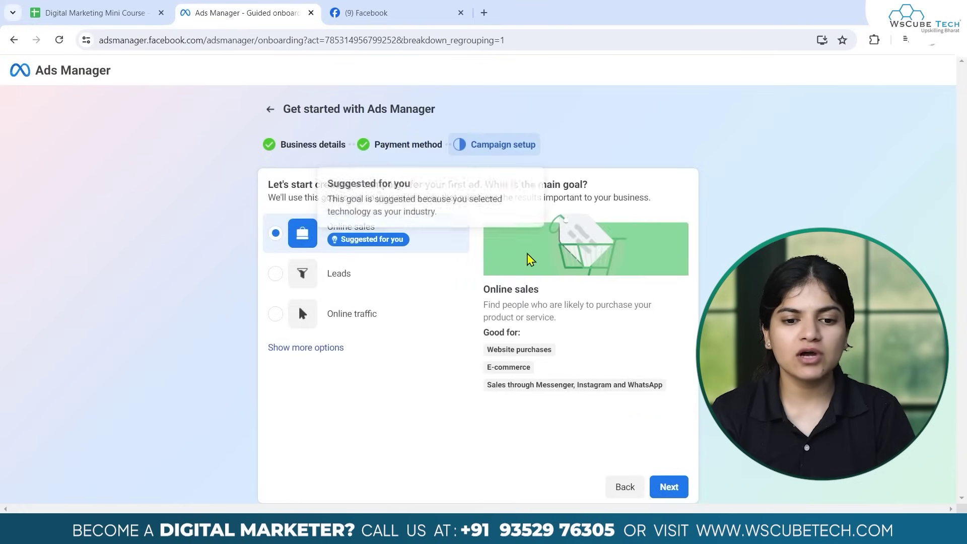
- Choose Leads as the main goal for the first ad and create it as a manual leads campaign
mouse_move(378, 242)
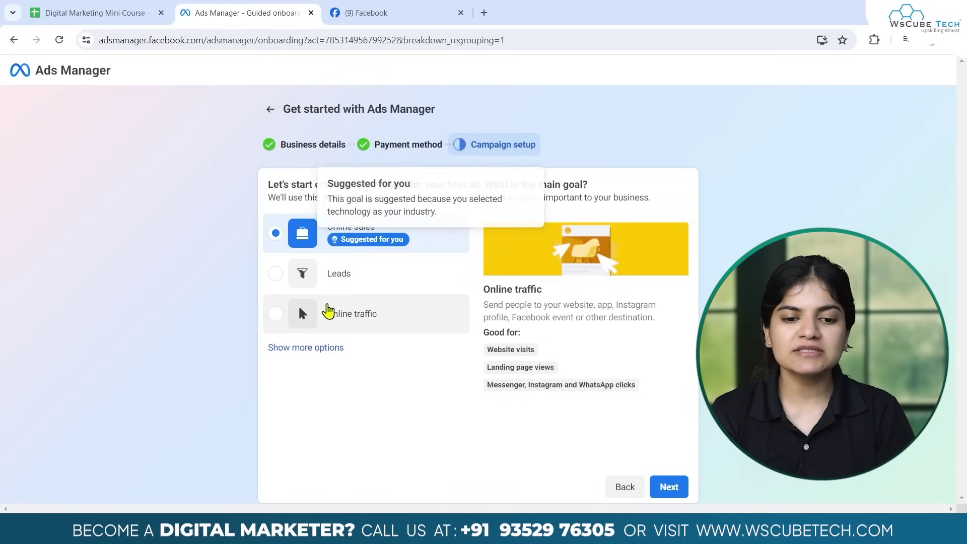
click(318, 347)
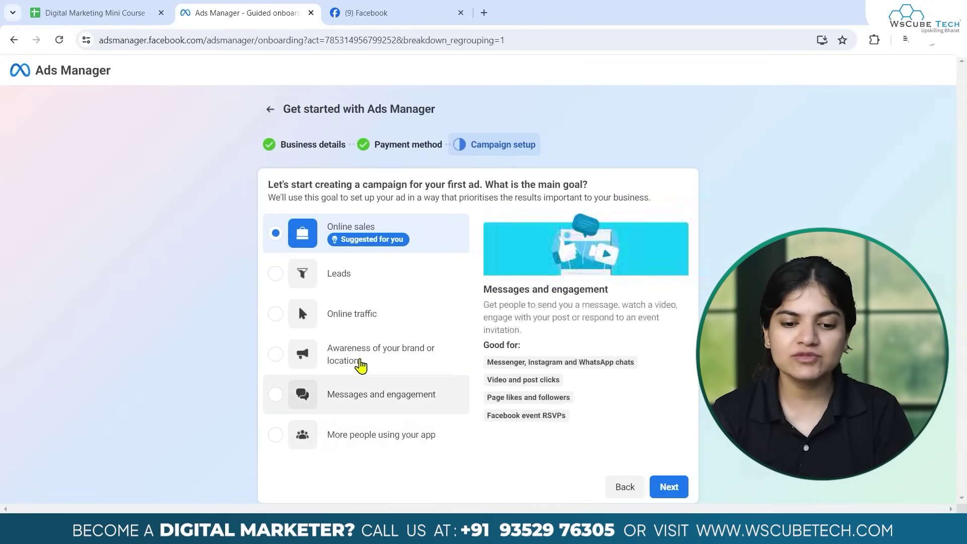
click(275, 273)
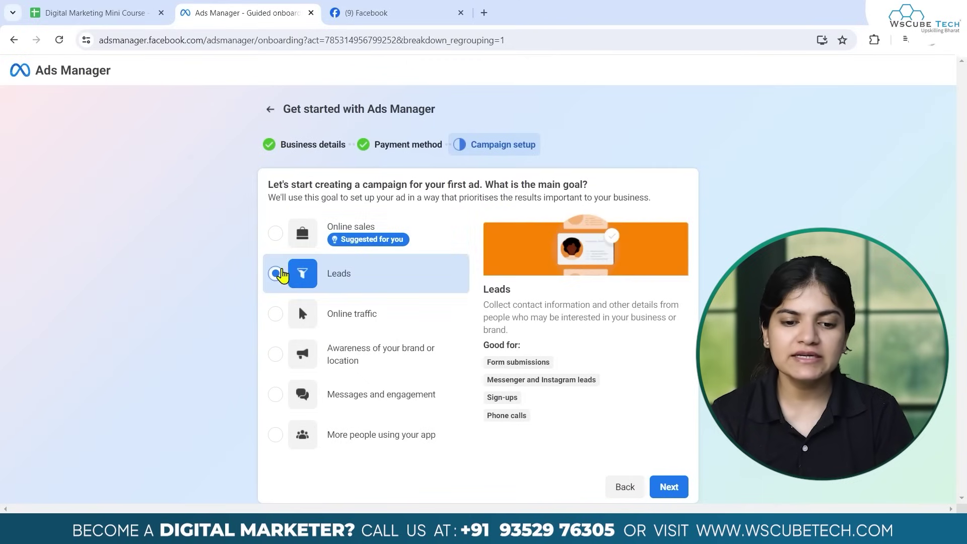
click(669, 487)
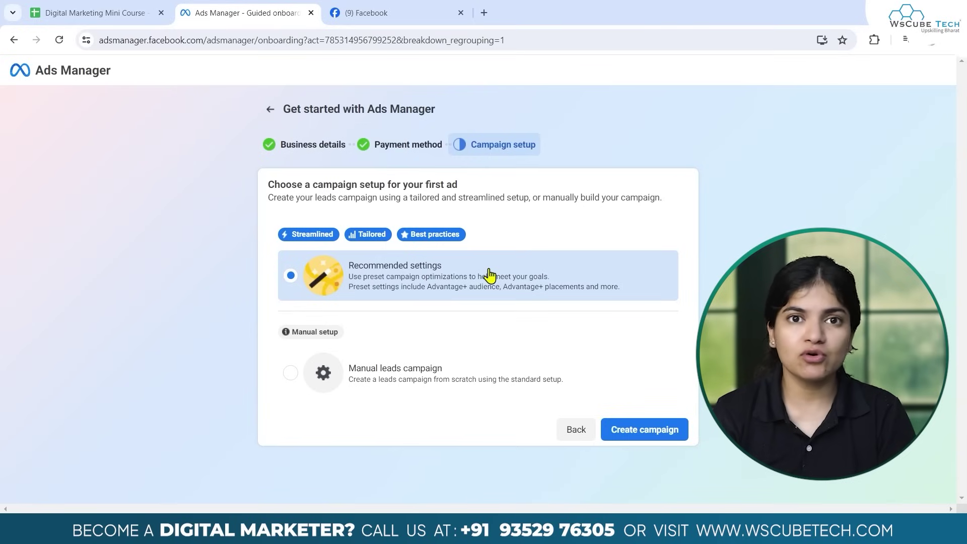
click(291, 374)
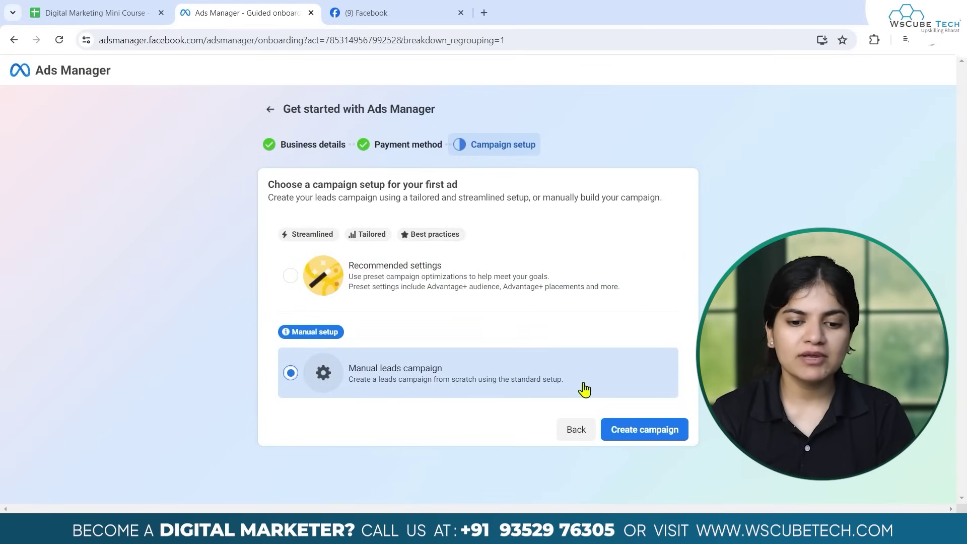
click(638, 424)
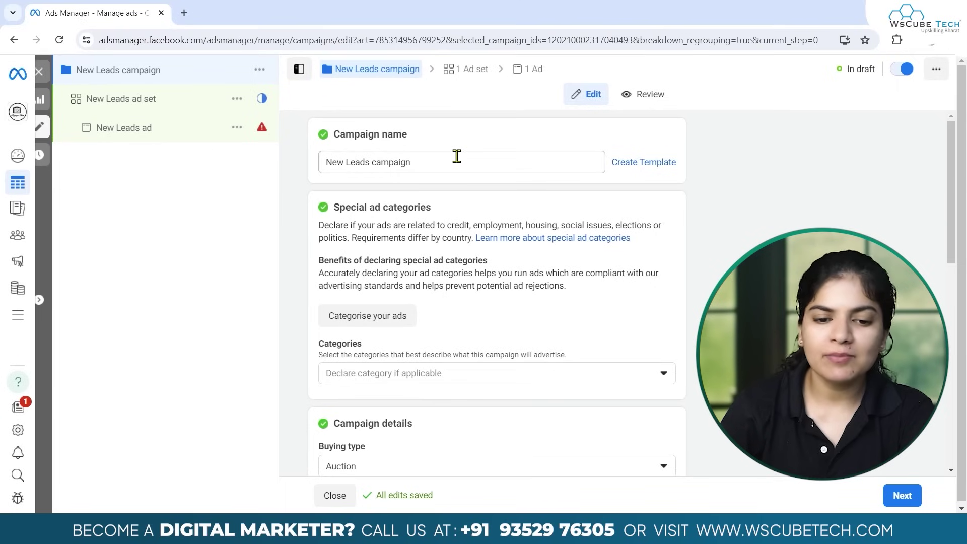
- Rename the campaign with the presenter's first name followed by "2024"
click(456, 156)
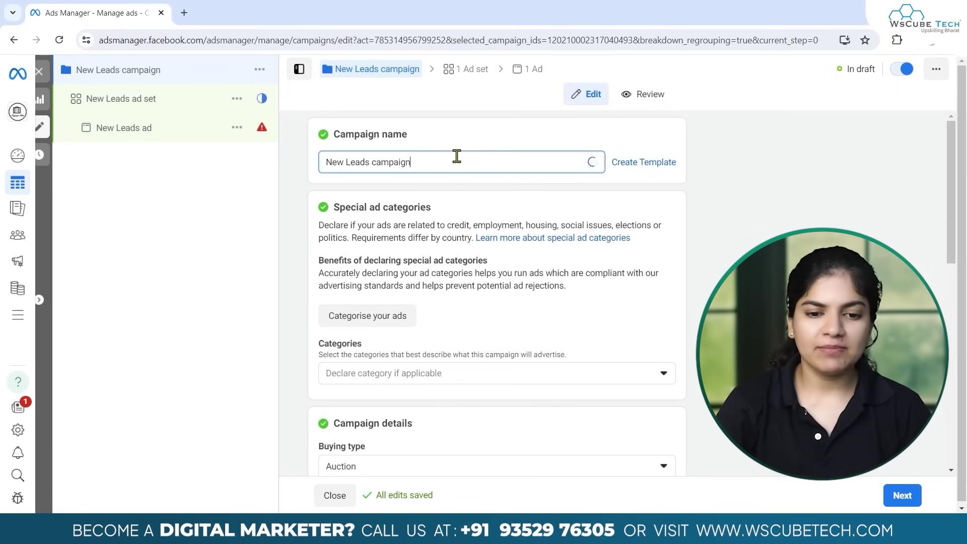
key(ctrl+a)
text(Harmeet 2024)
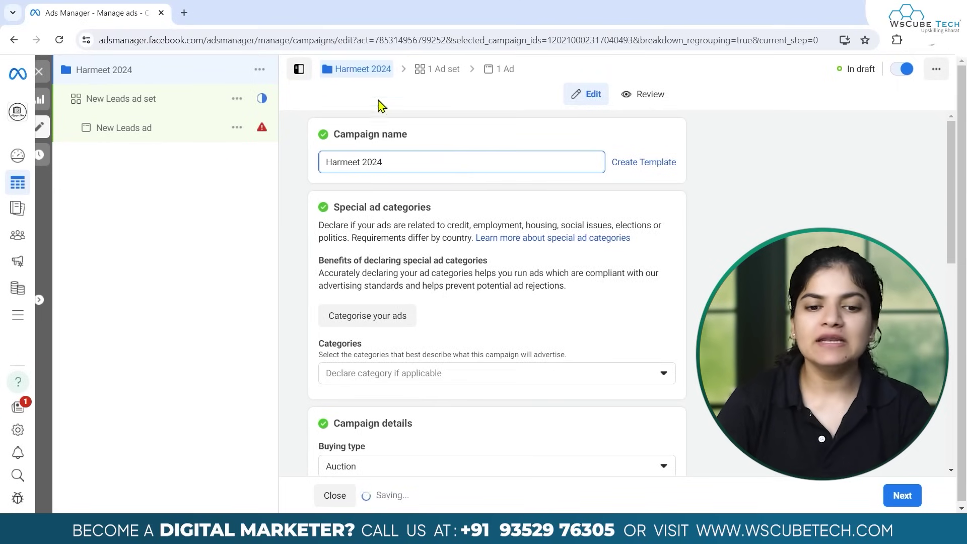
- Look through the existing campaign name templates and close the template dialog without applying one
click(644, 163)
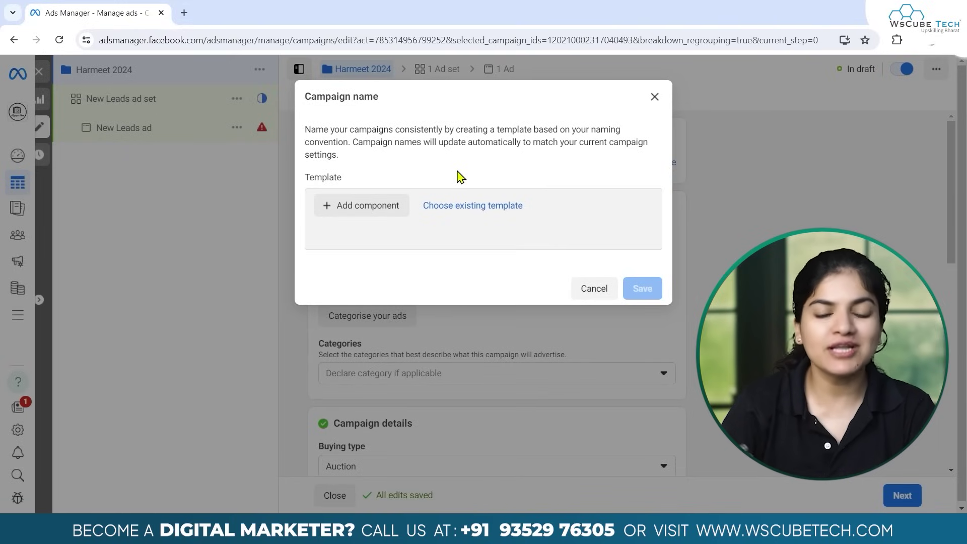
click(460, 211)
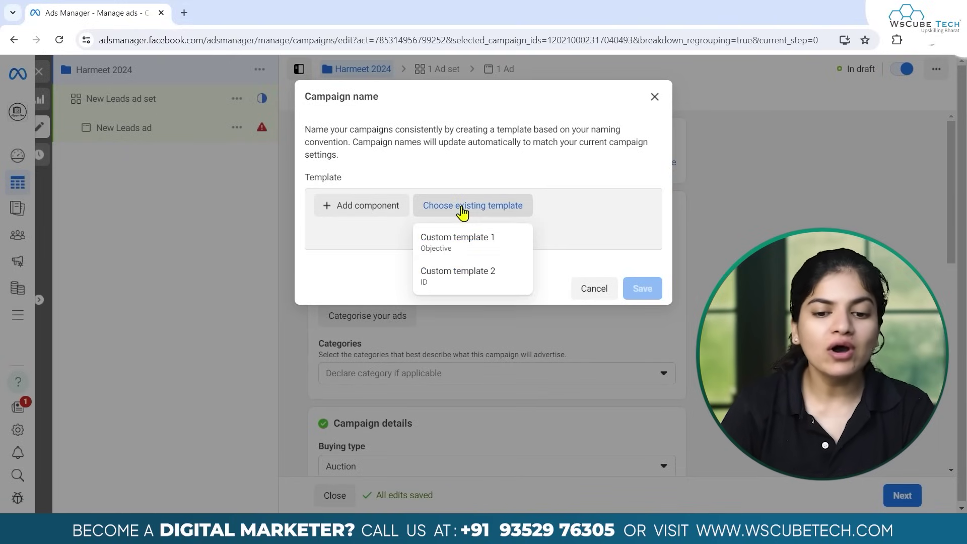
click(574, 242)
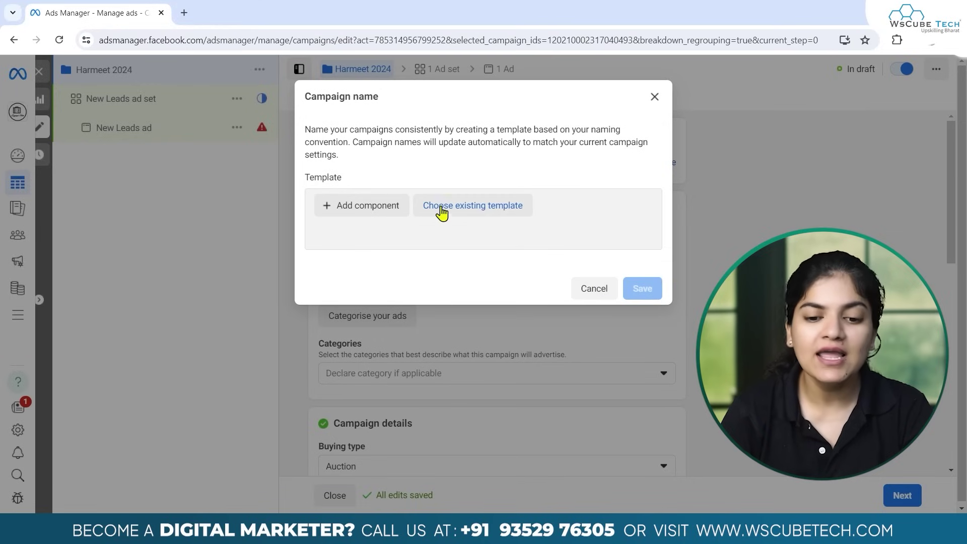
click(494, 212)
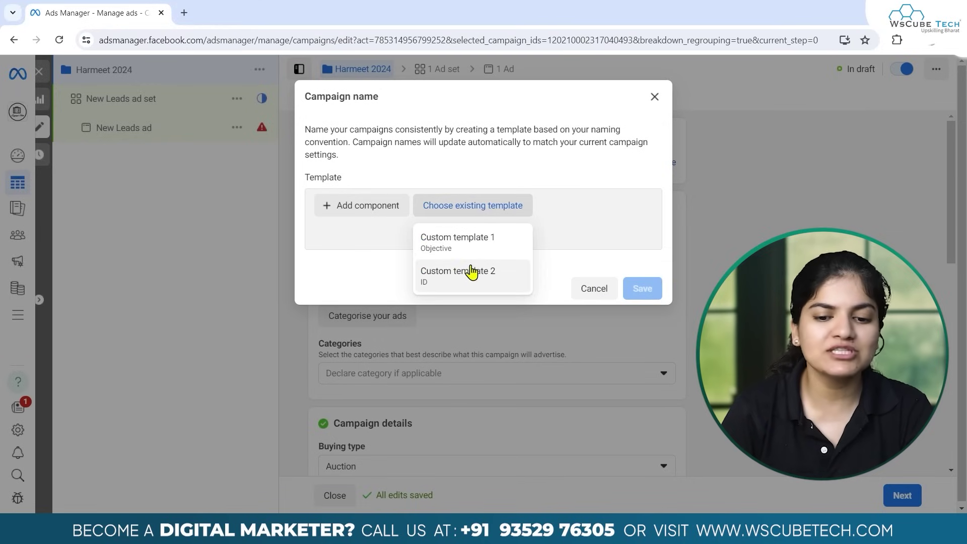
click(581, 291)
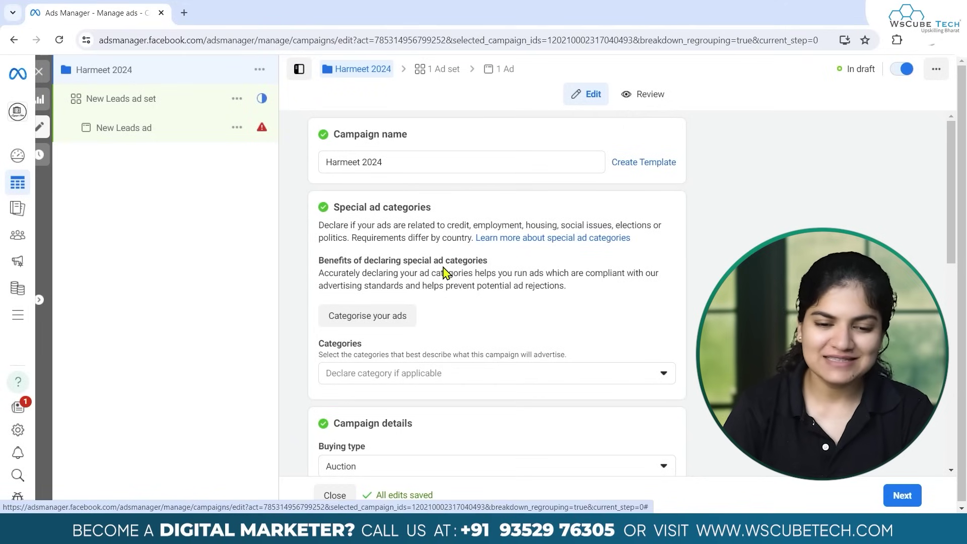
scroll(443, 272, down, 2)
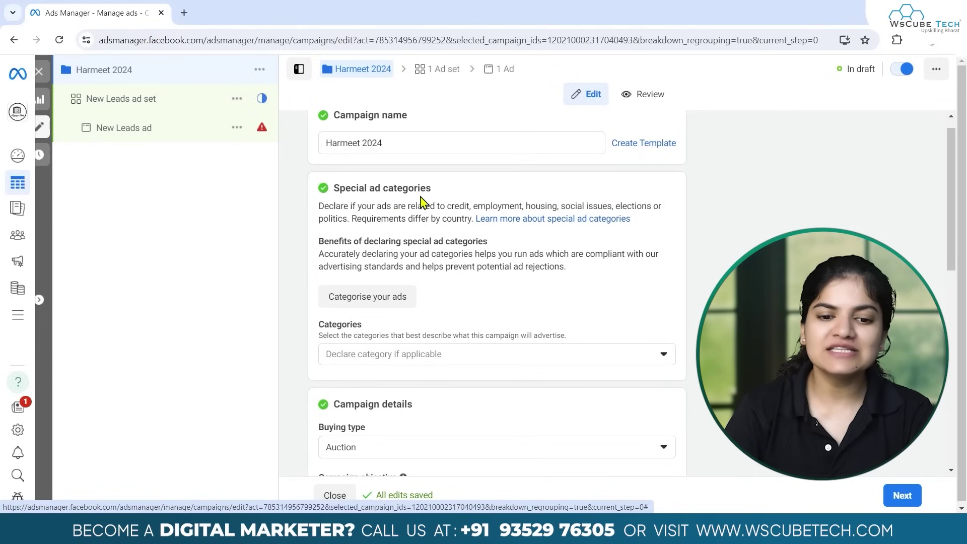
right_click(327, 188)
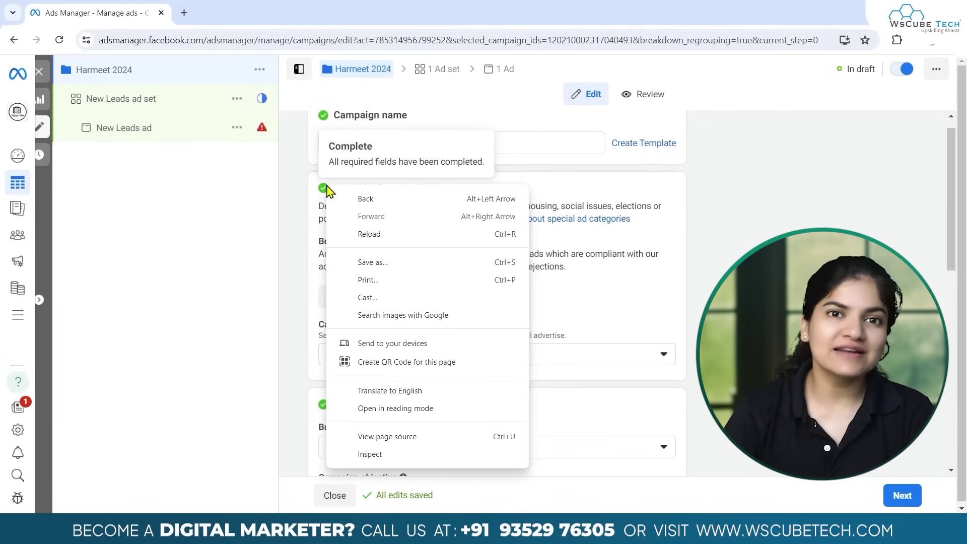
click(597, 275)
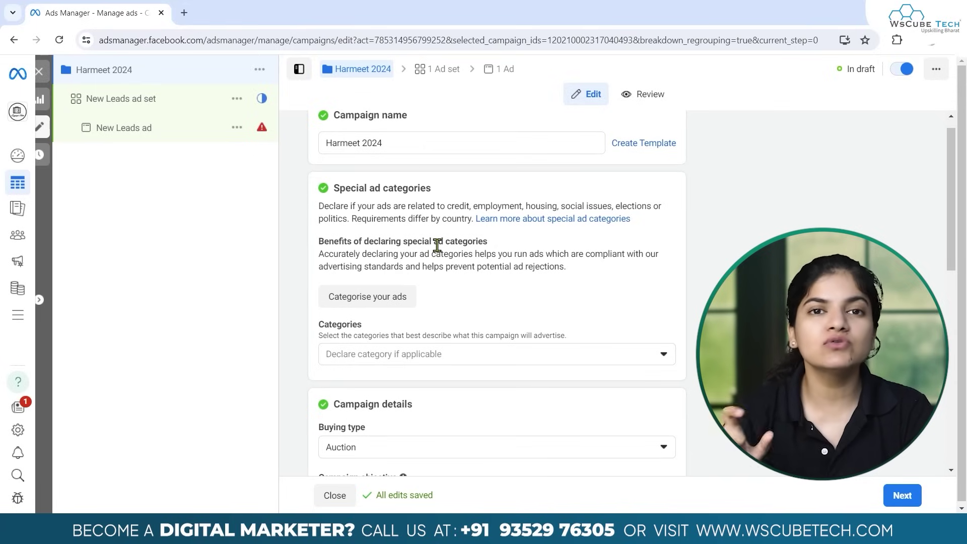
- Start categorising the ads, answering No for credit and Yes for employment
click(385, 298)
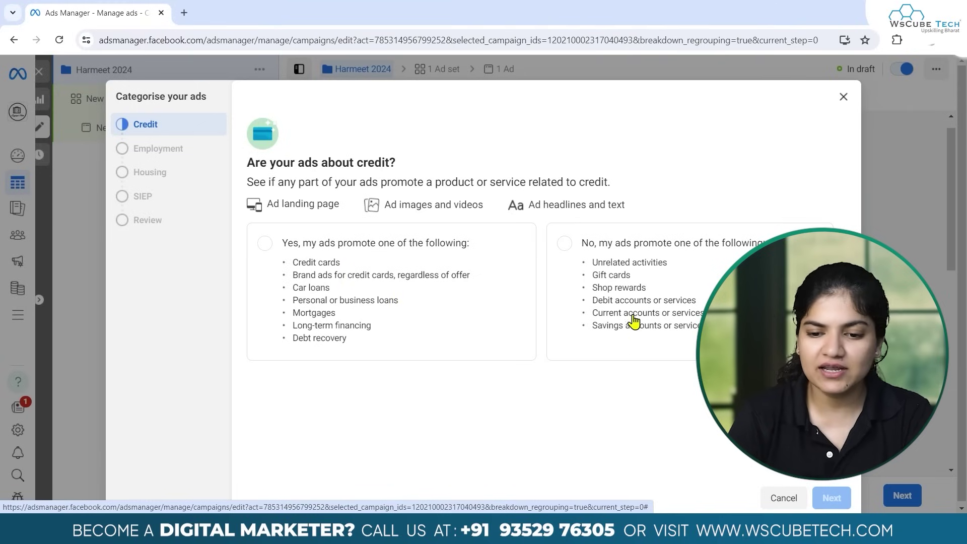
click(587, 262)
click(830, 499)
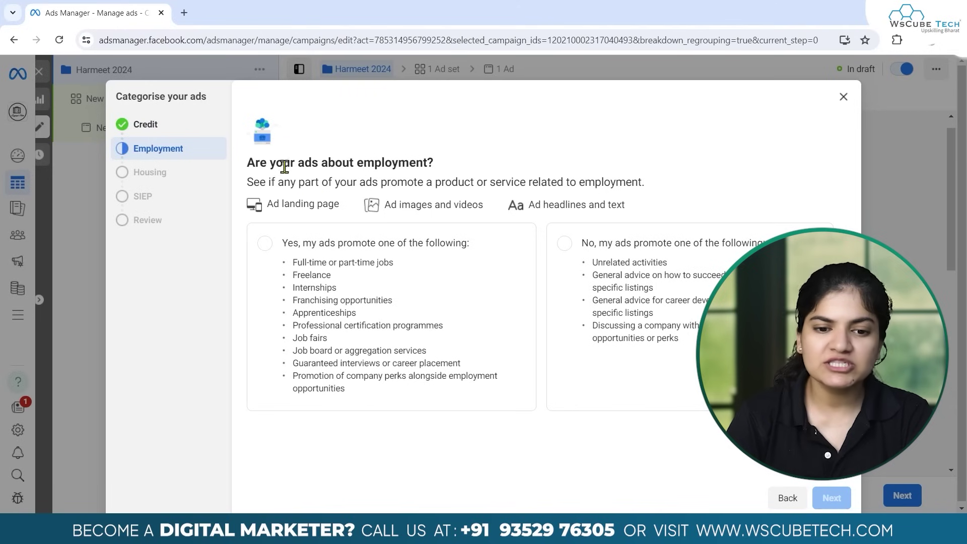
click(565, 243)
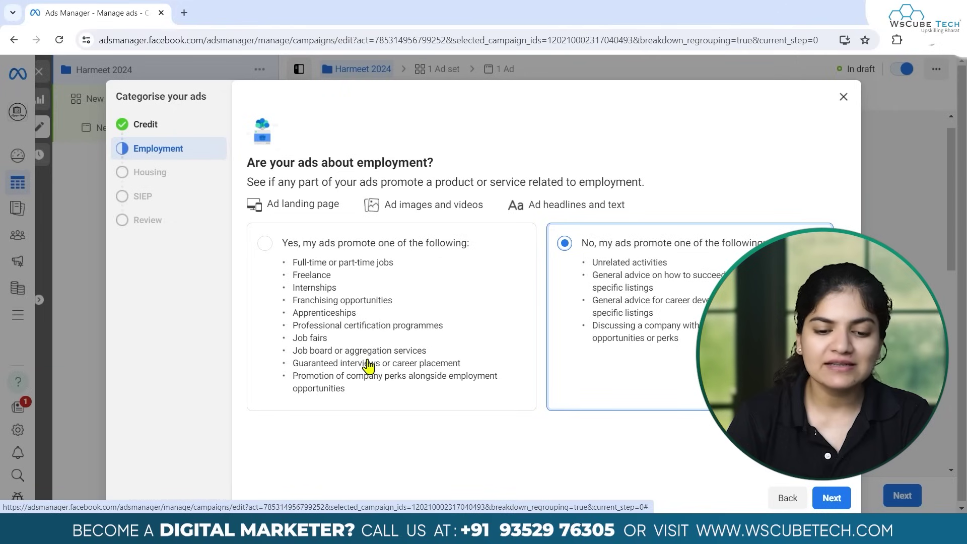
click(272, 245)
drag(376, 324, 342, 328)
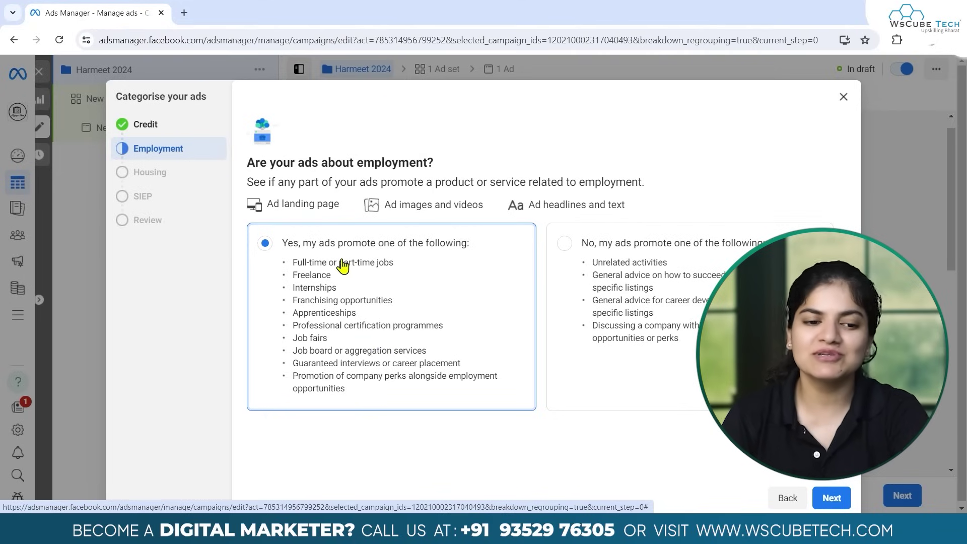
click(832, 499)
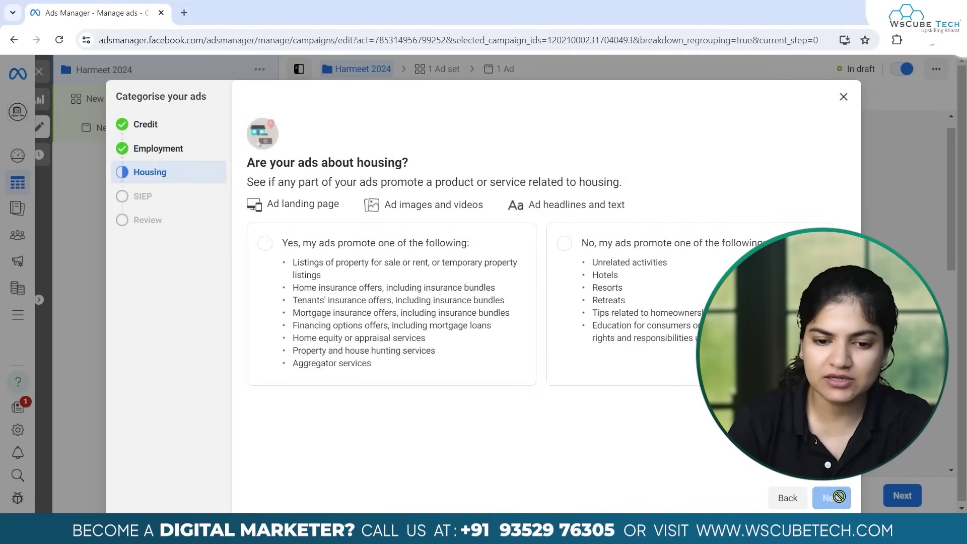
- Answer No for housing and for social issues, elections or politics, and declare Employment as the special ad category
click(565, 244)
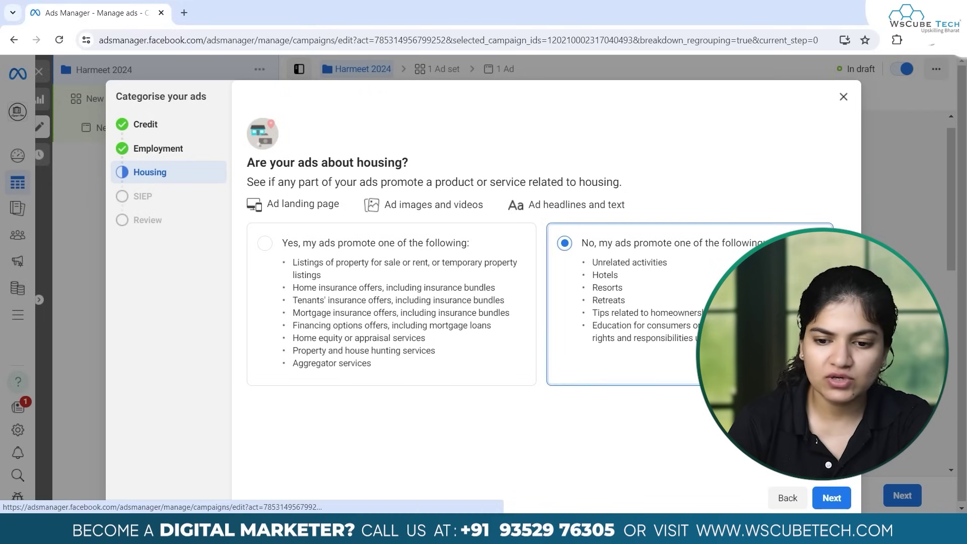
click(836, 500)
click(837, 506)
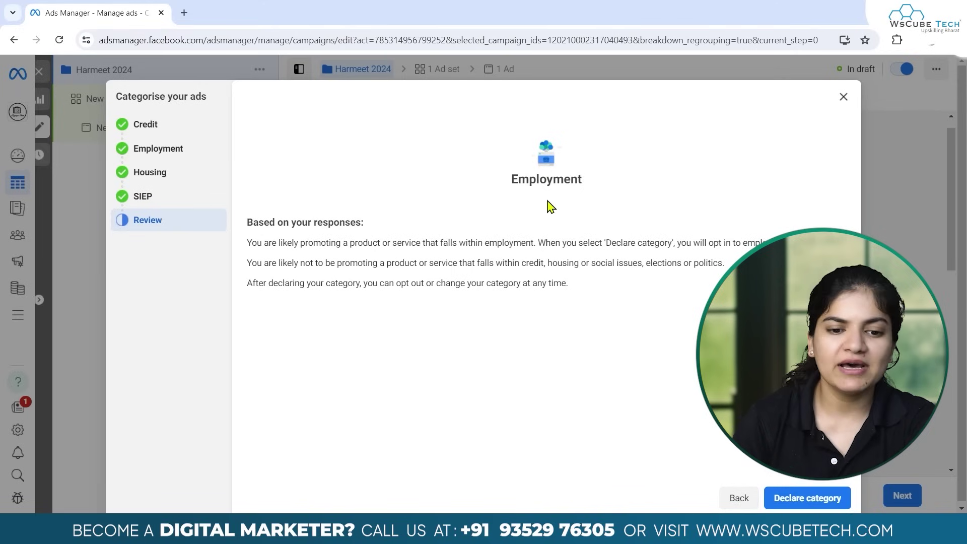
click(803, 497)
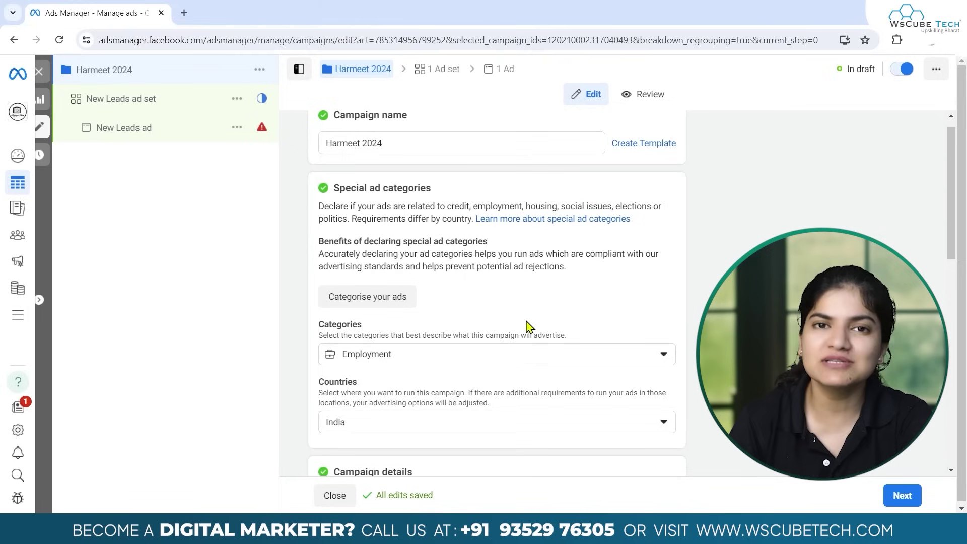
- Check the country options for the special ad category, keeping India selected
scroll(509, 319, down, 2)
click(474, 330)
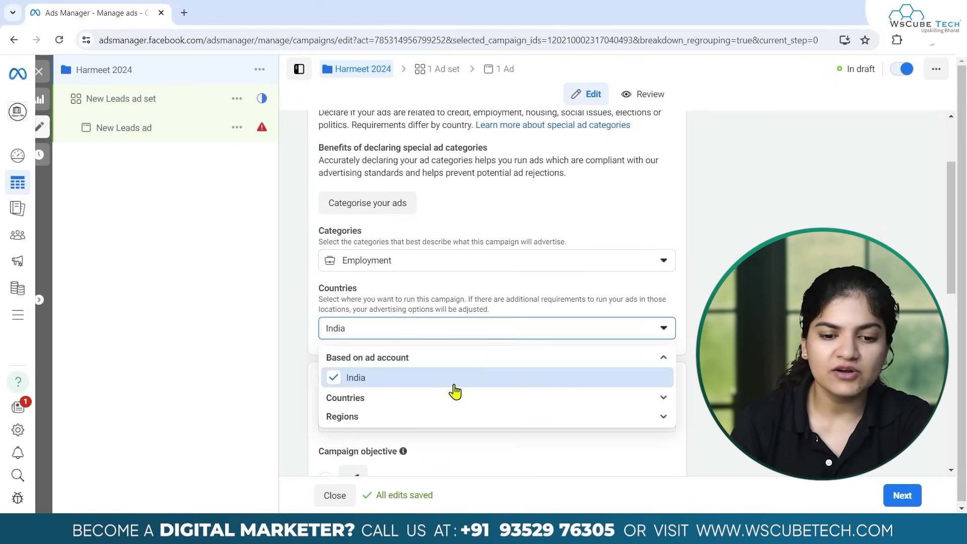
scroll(515, 343, down, 2)
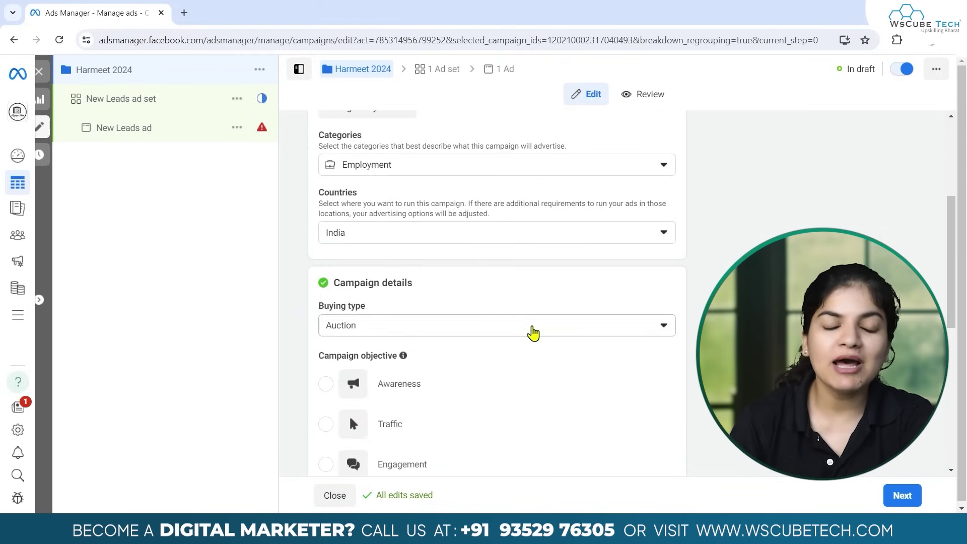
- Set the campaign's buying type to Reservation in the campaign details
click(474, 334)
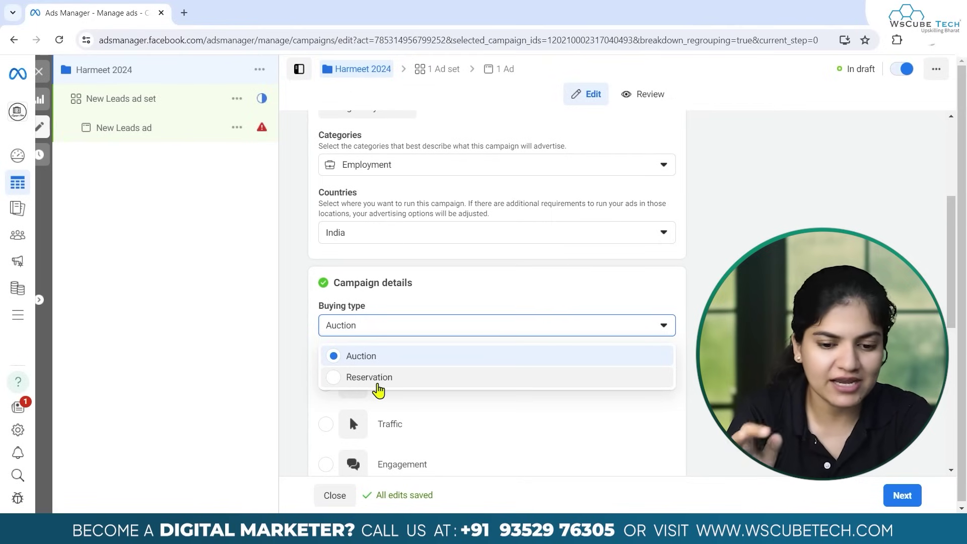
click(384, 357)
drag(365, 337, 356, 384)
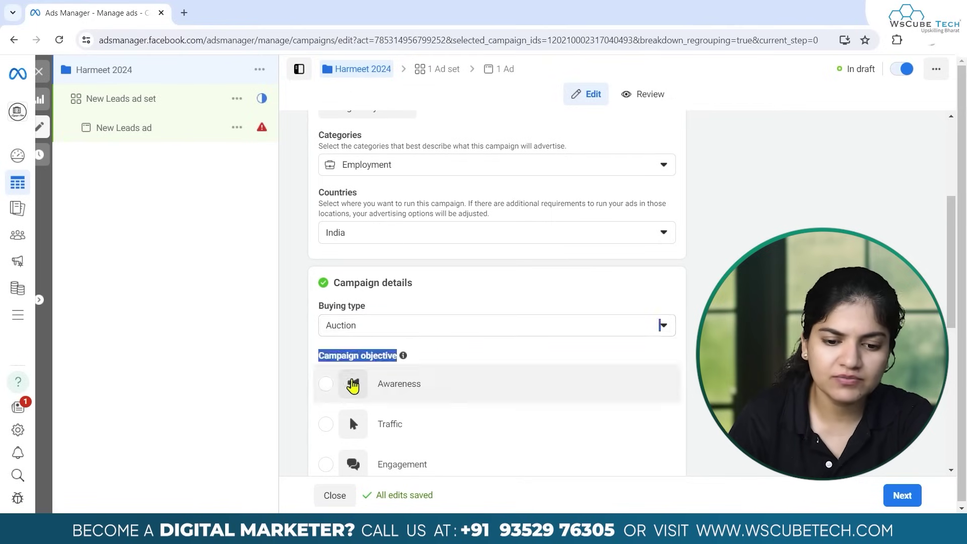
click(633, 285)
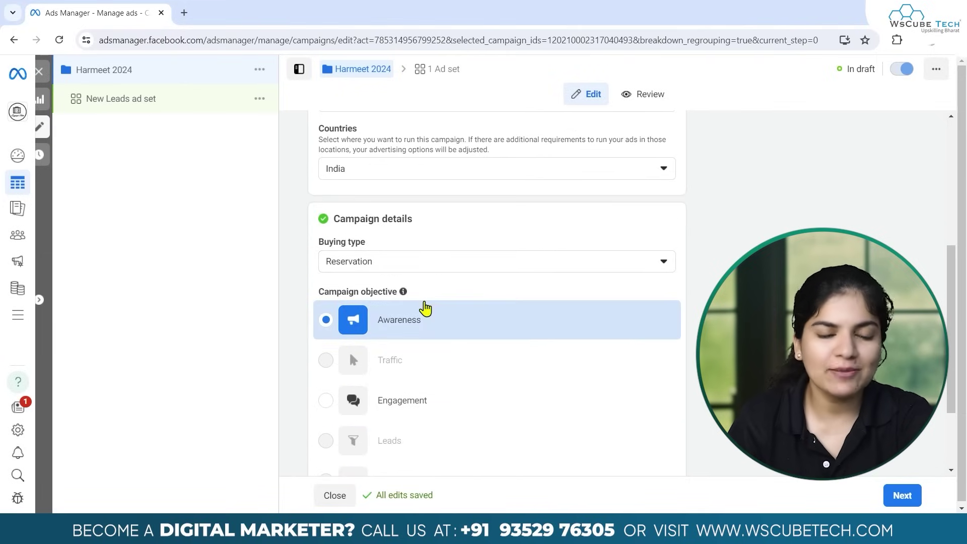
- Examine the campaign objectives offered for the Reservation buying type, such as Awareness and Engagement
scroll(425, 309, down, 1)
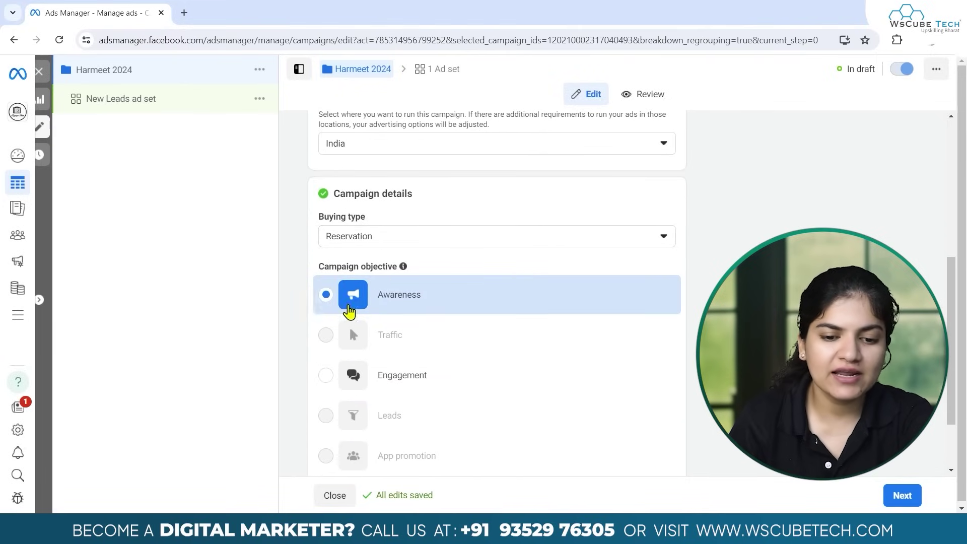
scroll(395, 316, down, 3)
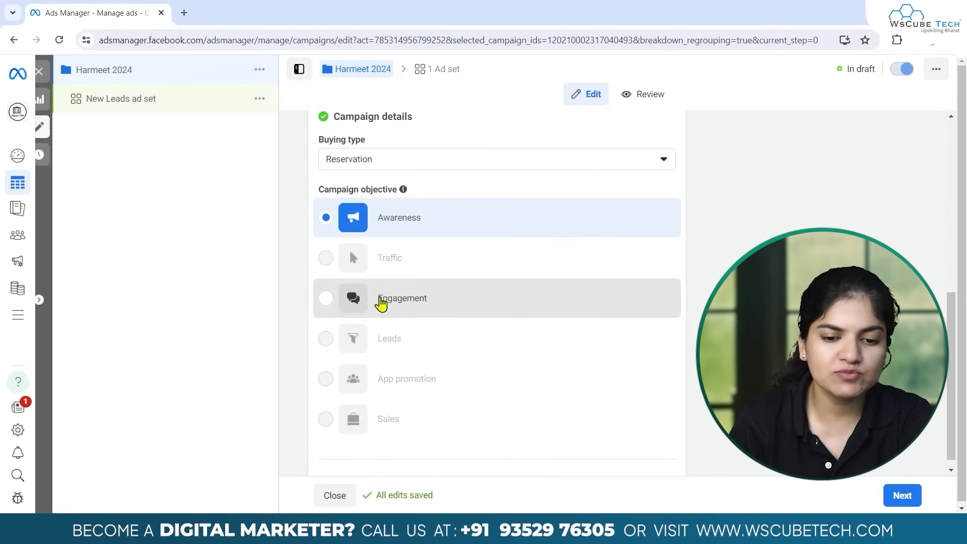
click(379, 300)
click(574, 282)
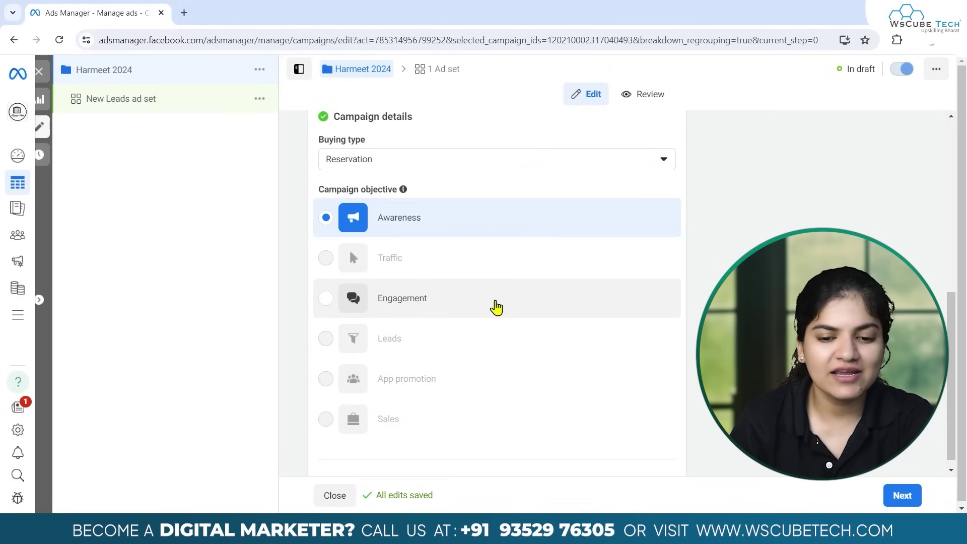
mouse_move(410, 305)
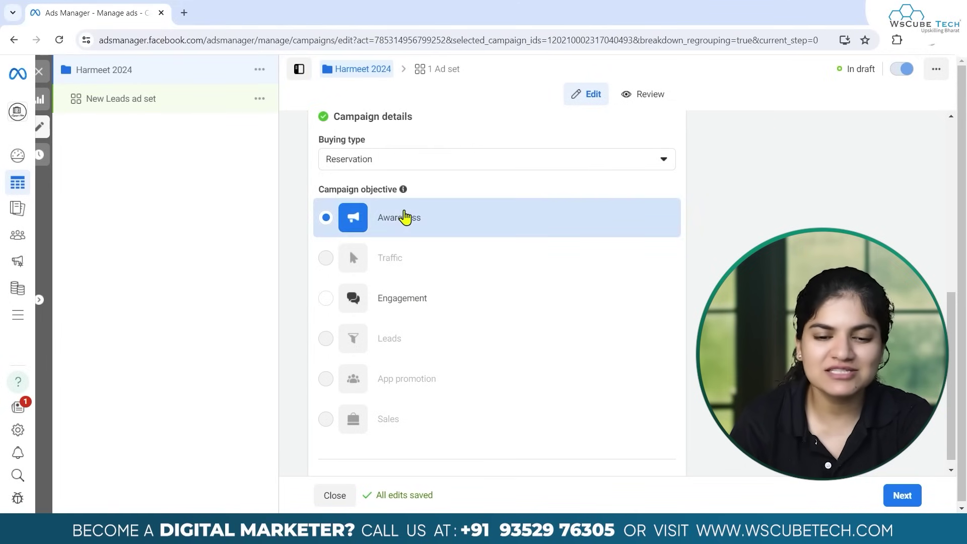
- Go to the ad set settings and check the performance goal options, keeping Maximise reach of ads
scroll(419, 222, down, 1)
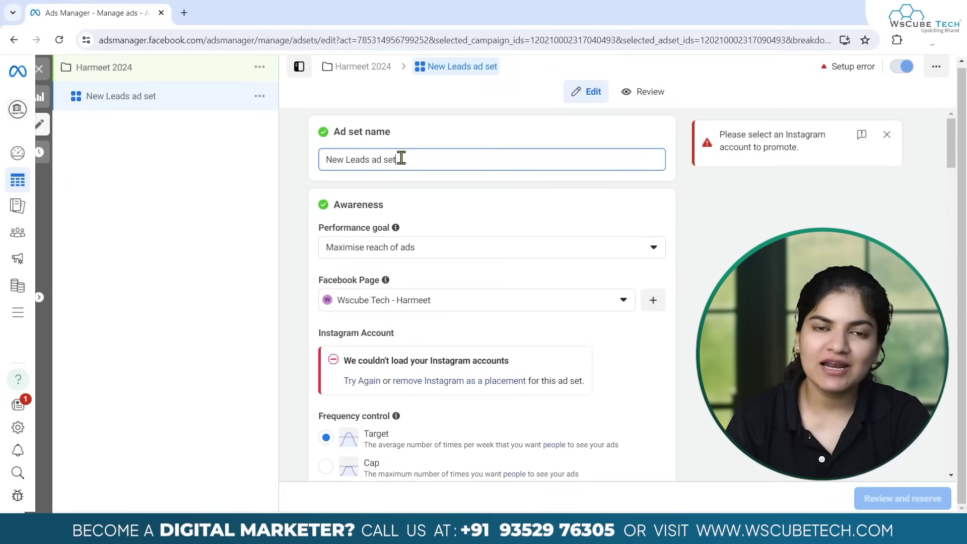
scroll(447, 167, down, 1)
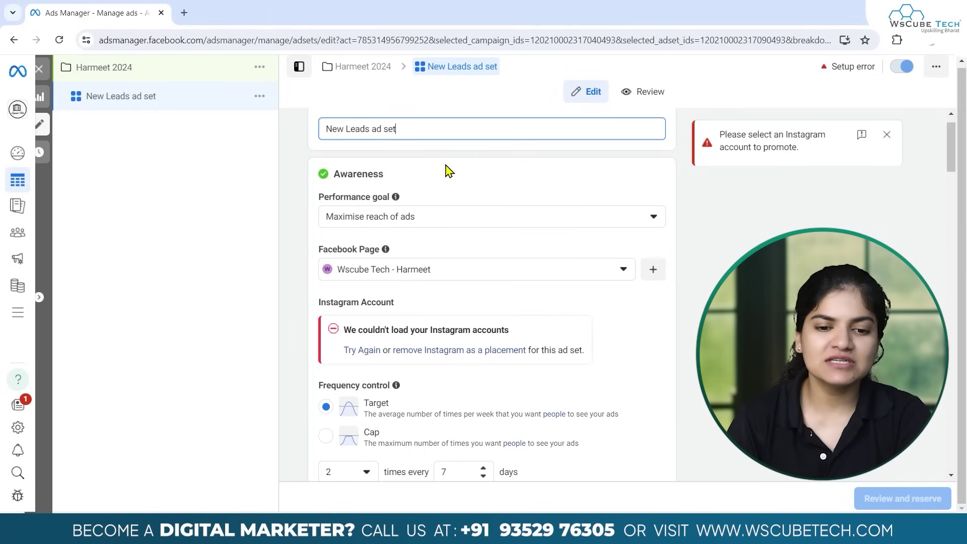
scroll(447, 172, down, 1)
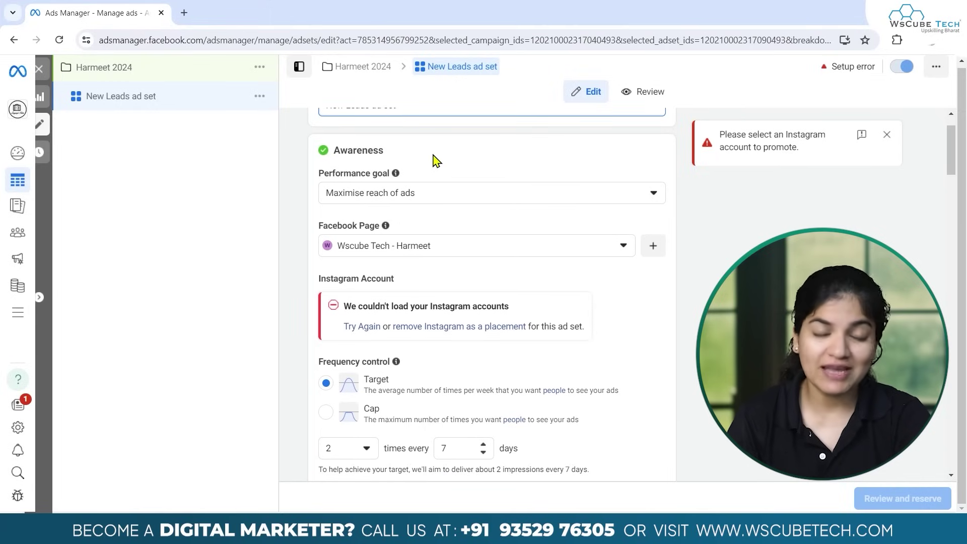
click(393, 193)
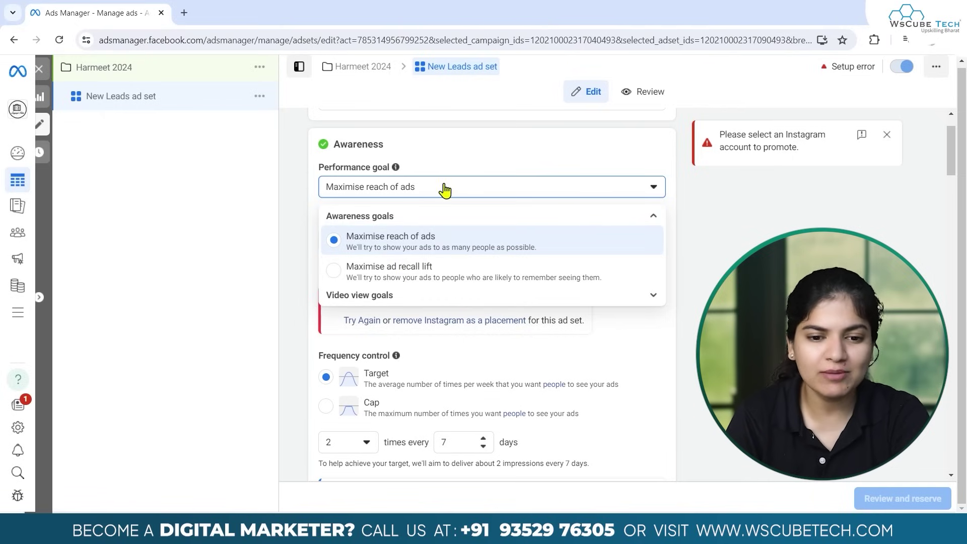
click(655, 190)
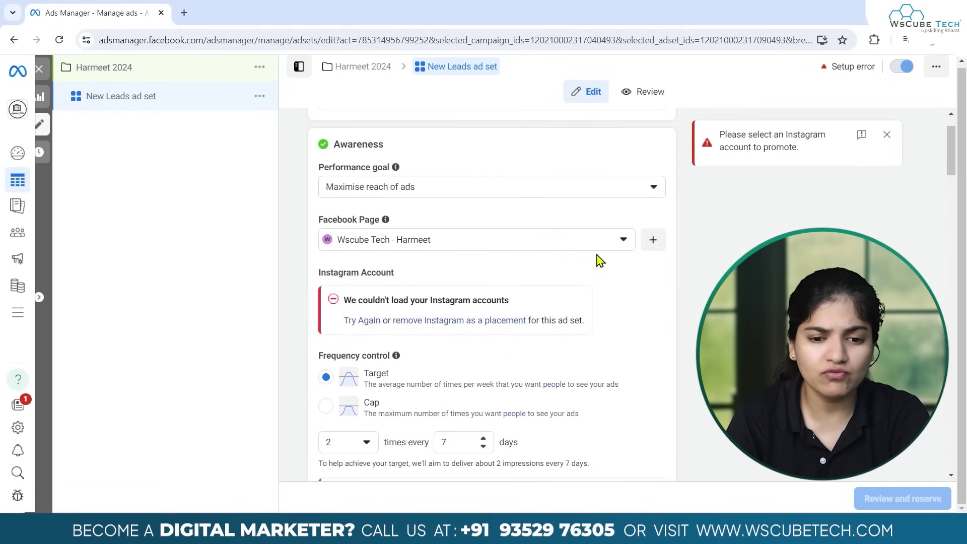
scroll(599, 260, down, 1)
click(486, 200)
click(486, 201)
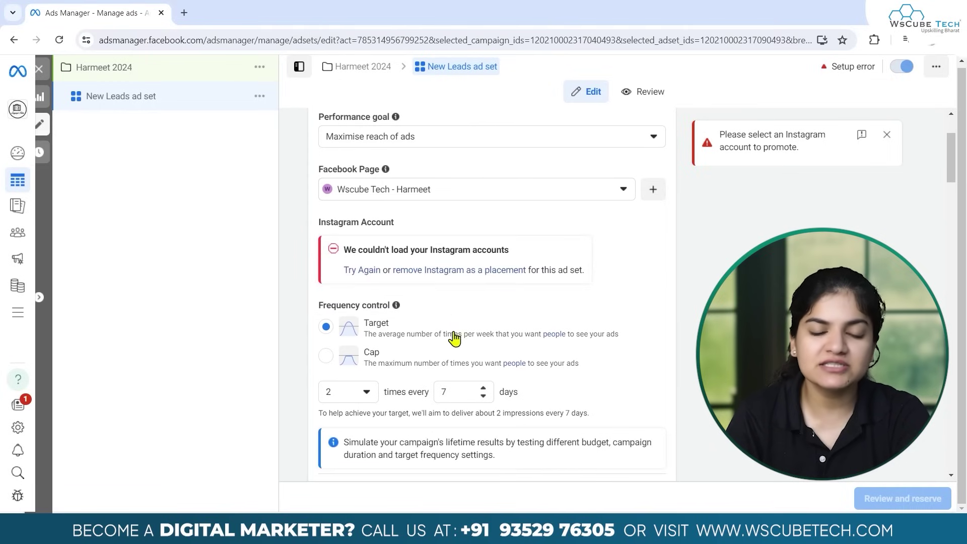
- Set the ad set's frequency control to Cap with a maximum of 3 times every 7 days
scroll(611, 272, down, 2)
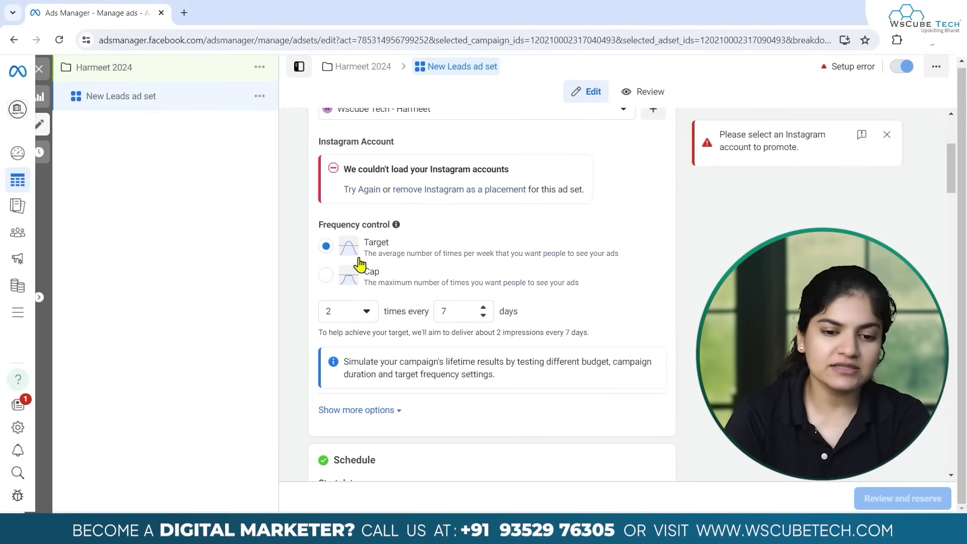
click(326, 277)
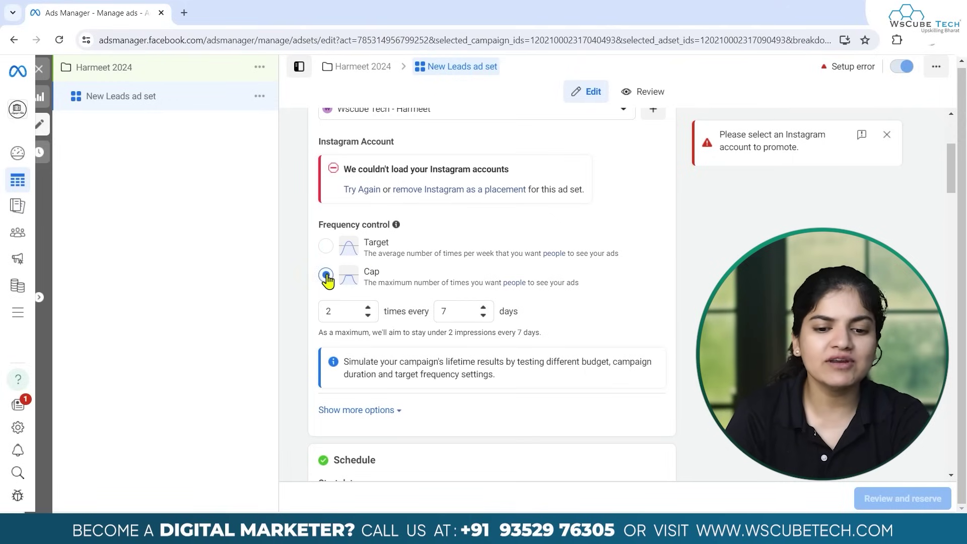
click(326, 250)
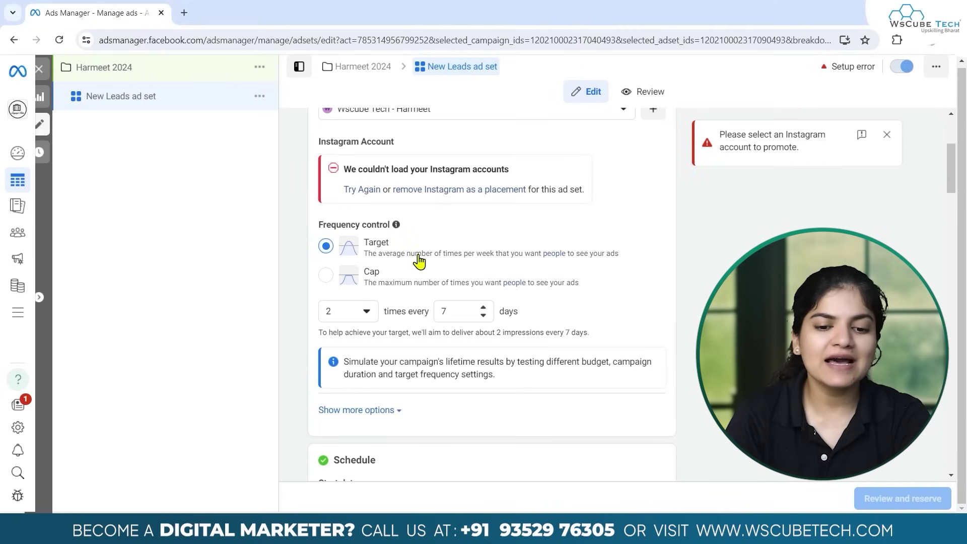
click(328, 283)
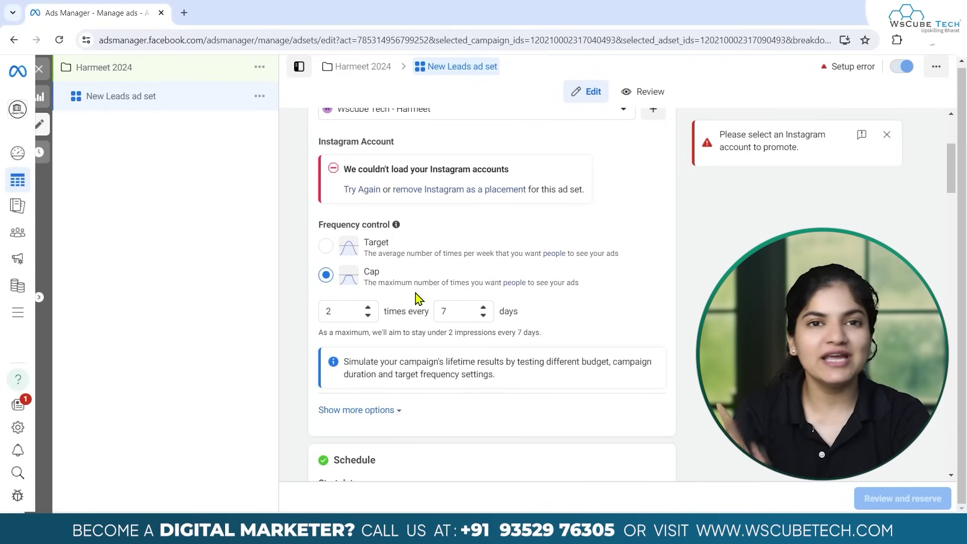
click(370, 308)
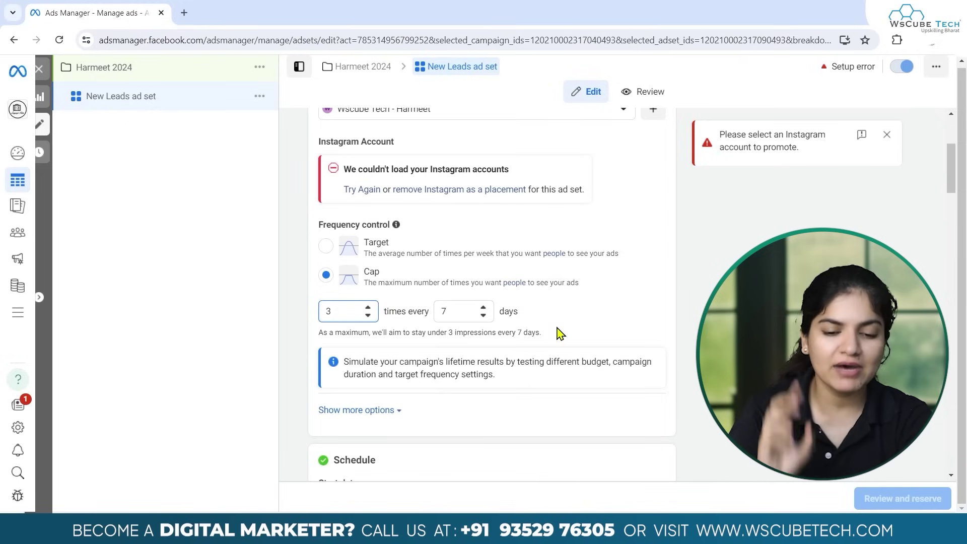
- Review the ad set's start and end dates, ad scheduling and current audience summary
scroll(558, 330, down, 2)
scroll(539, 267, down, 1)
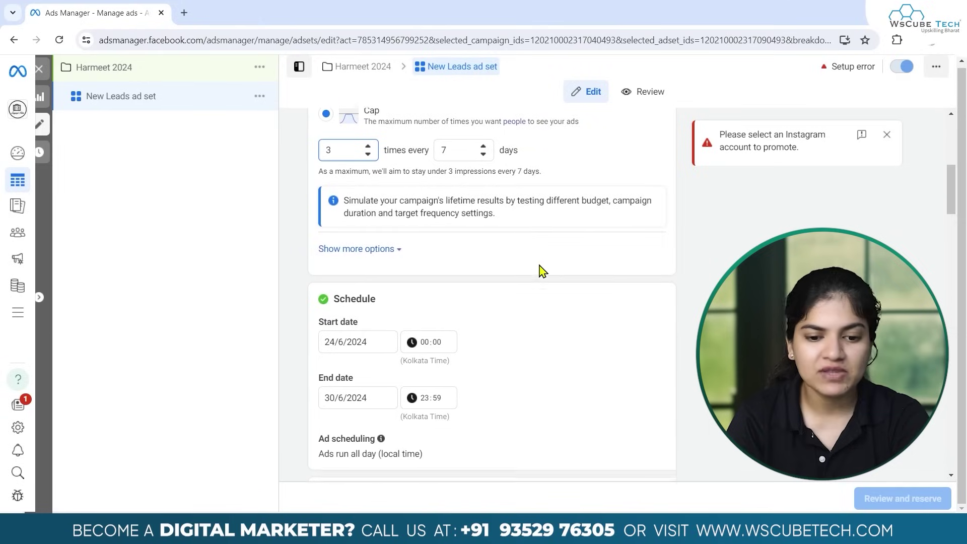
scroll(454, 312, down, 1)
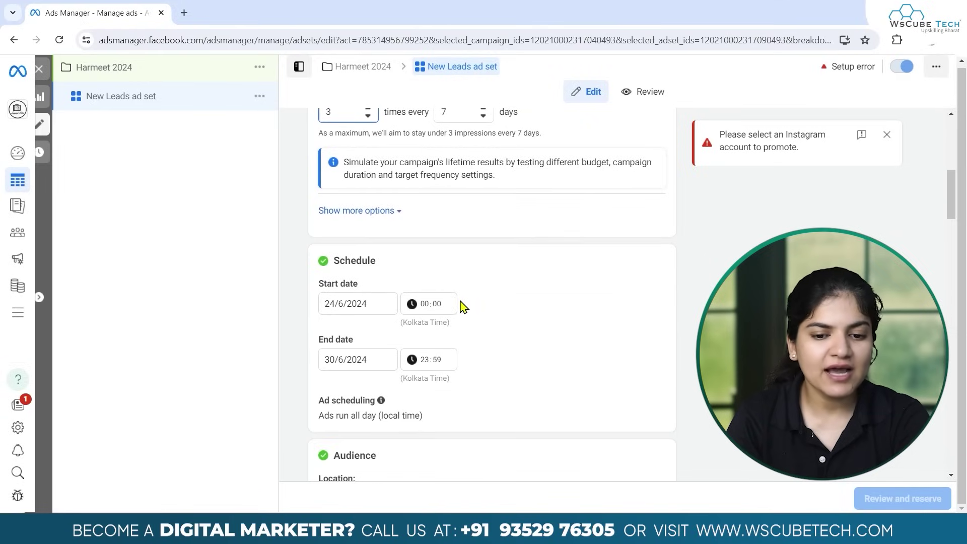
scroll(375, 359, down, 1)
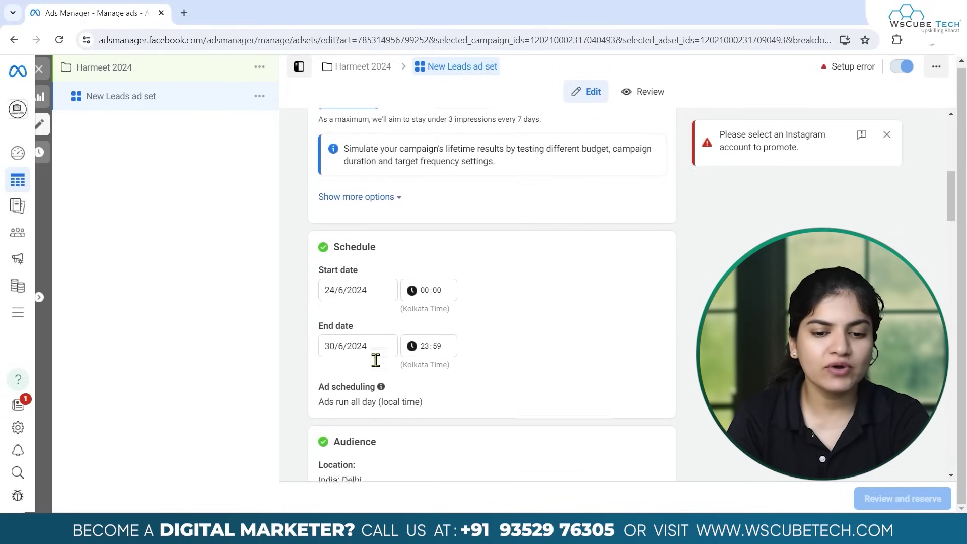
scroll(463, 331, down, 3)
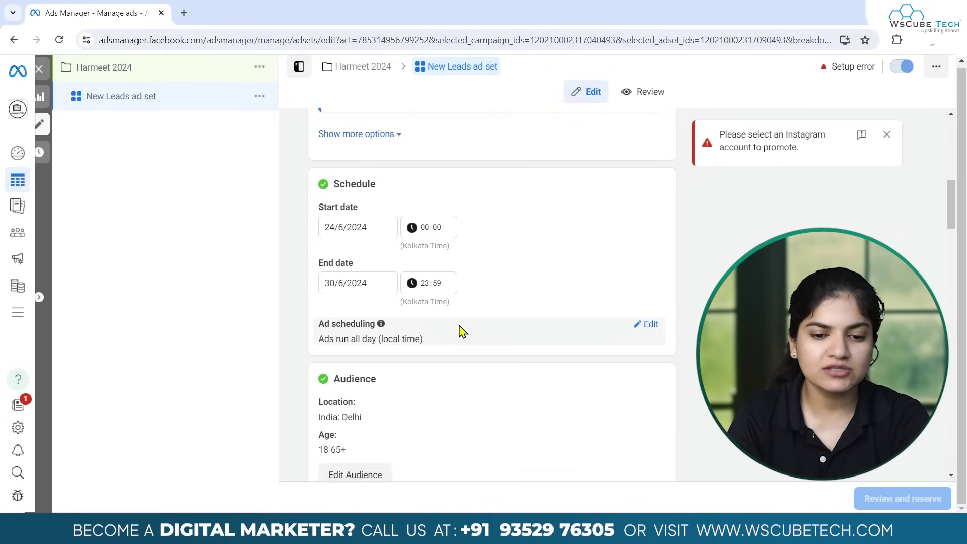
scroll(423, 267, down, 1)
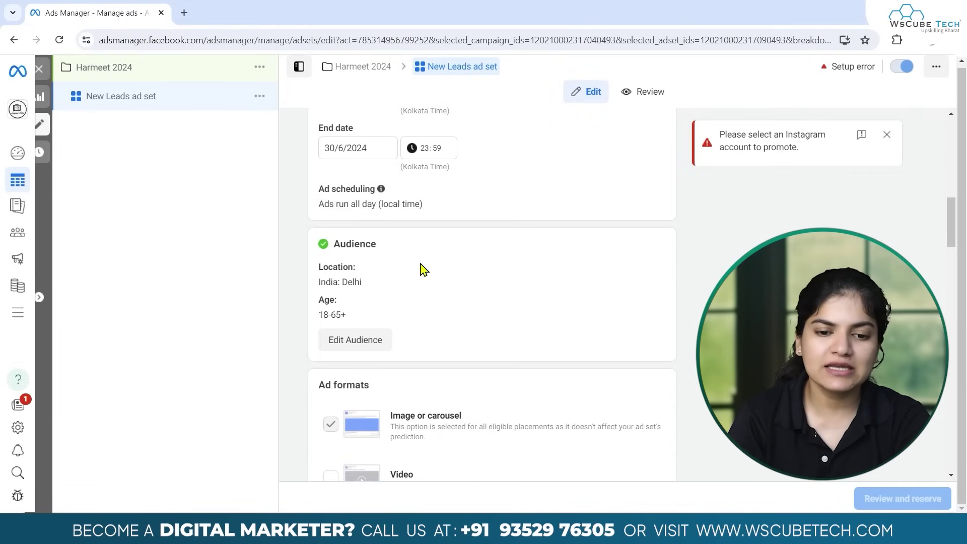
scroll(422, 269, down, 1)
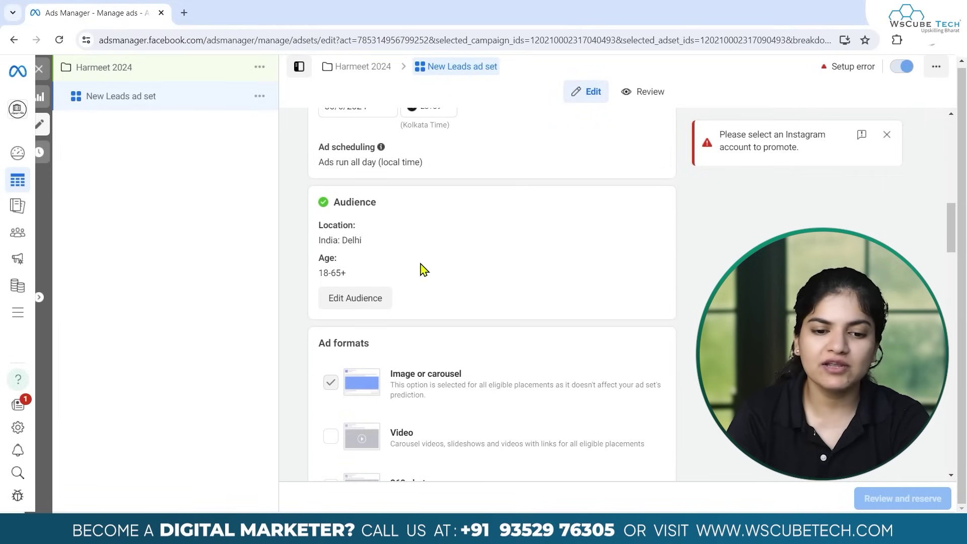
- Open the ad set's audience for editing and set its age range to 18–35
click(363, 302)
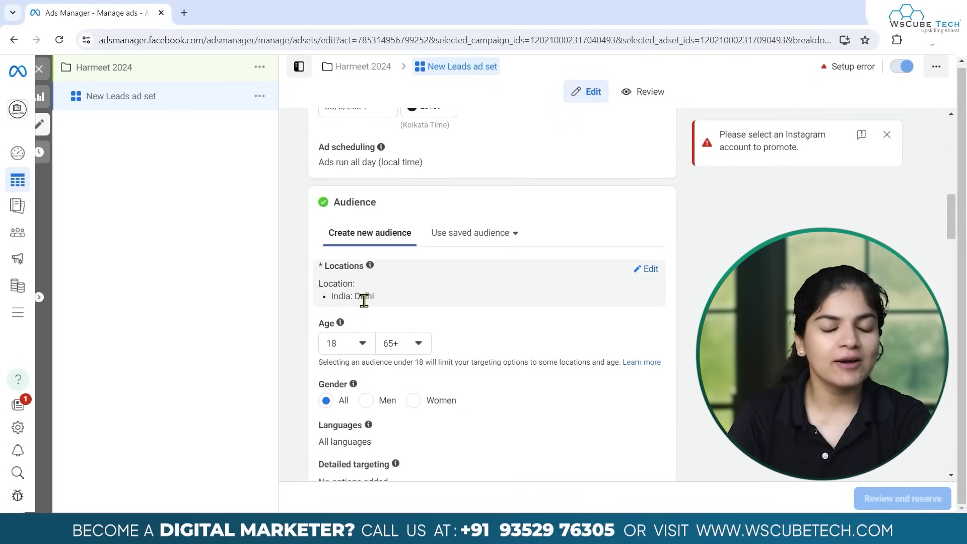
scroll(364, 300, down, 2)
scroll(368, 307, up, 1)
click(403, 285)
scroll(420, 394, up, 5)
scroll(420, 394, up, 4)
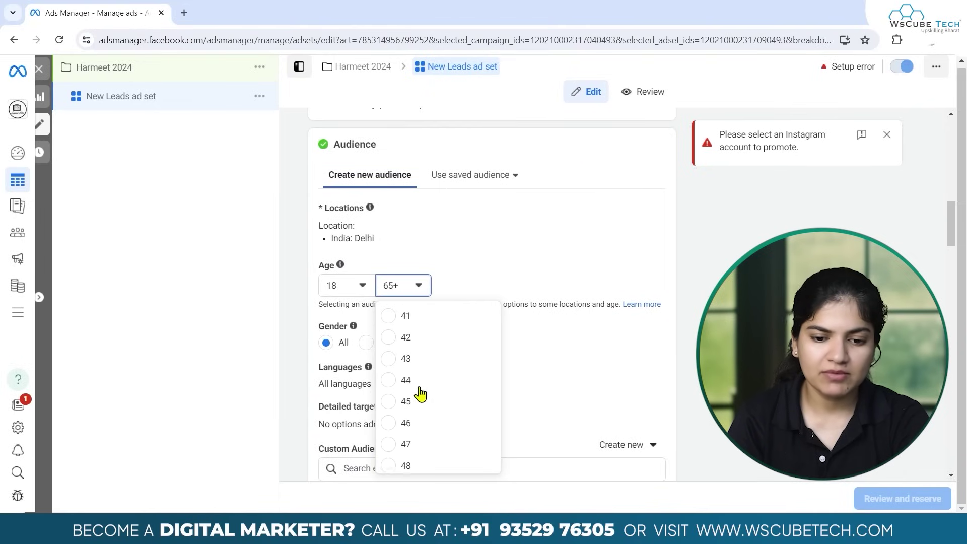
scroll(402, 348, up, 8)
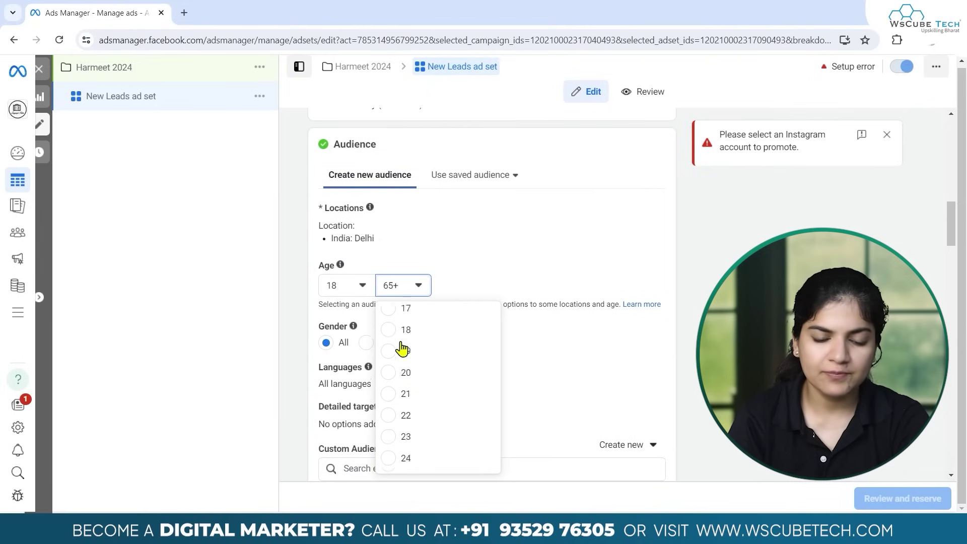
scroll(402, 347, down, 4)
scroll(403, 393, down, 2)
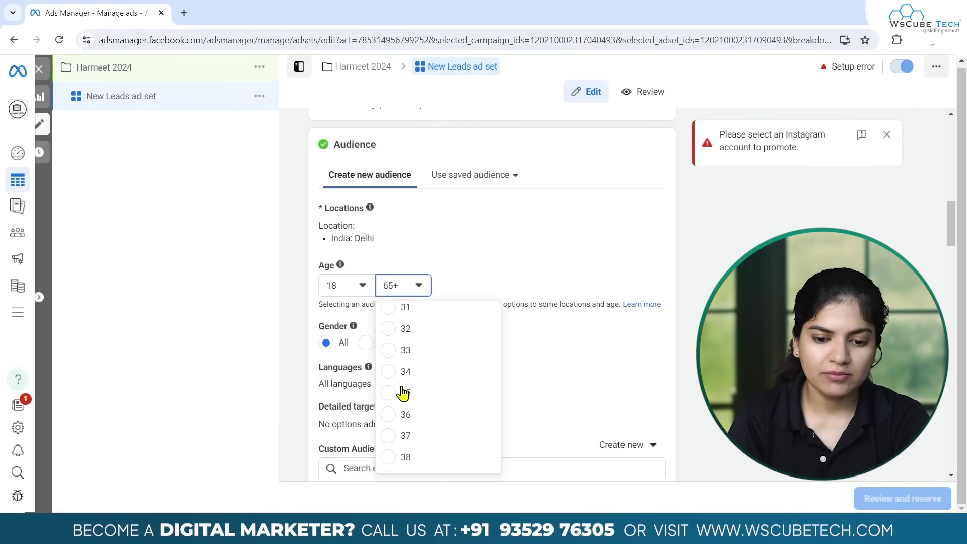
click(401, 392)
click(352, 287)
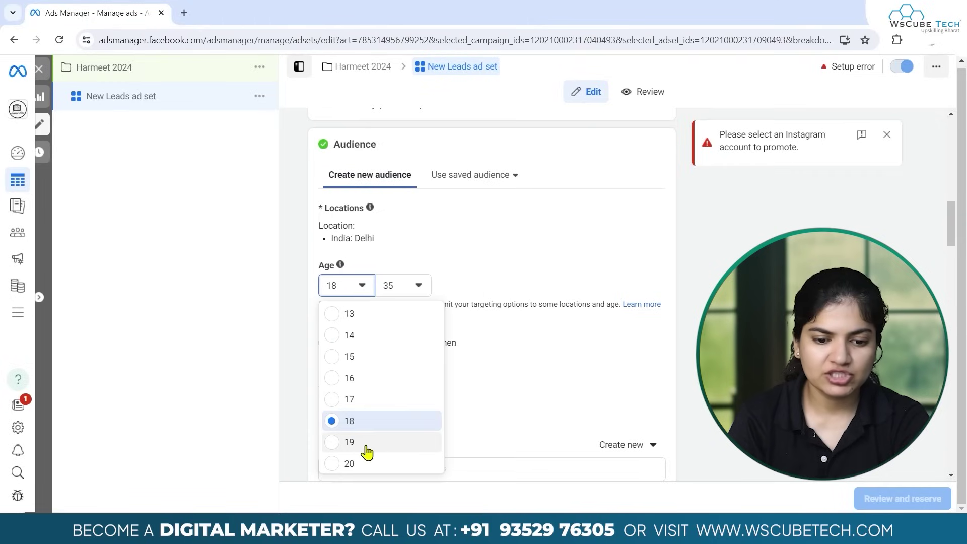
click(361, 401)
- Add Hindi and English (All) as the audience's languages
scroll(397, 321, down, 1)
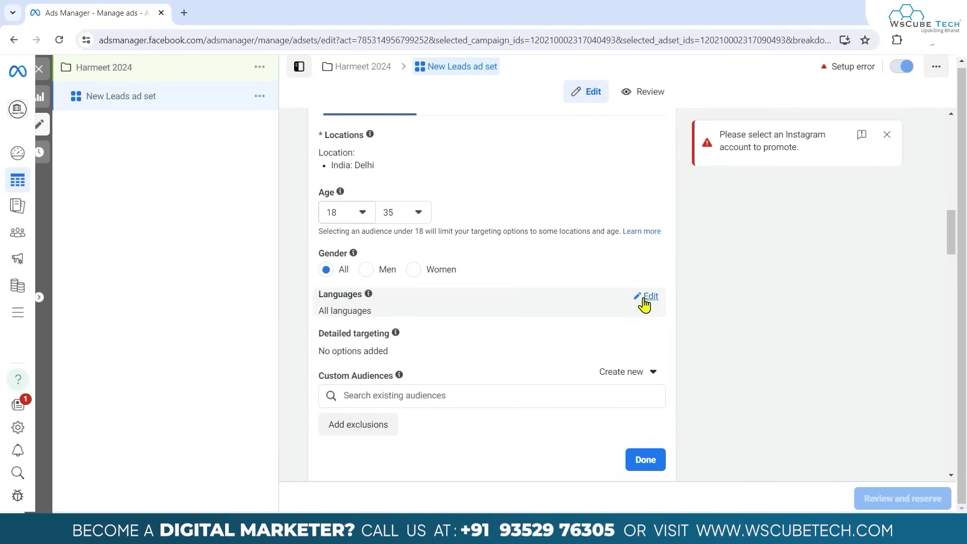
click(645, 297)
click(648, 305)
text(hindi)
click(509, 337)
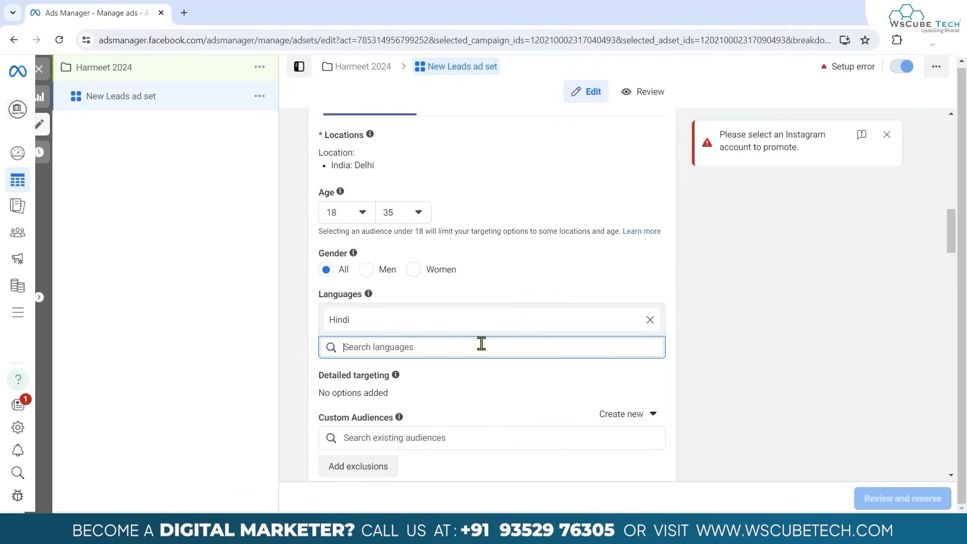
text(engl)
click(478, 369)
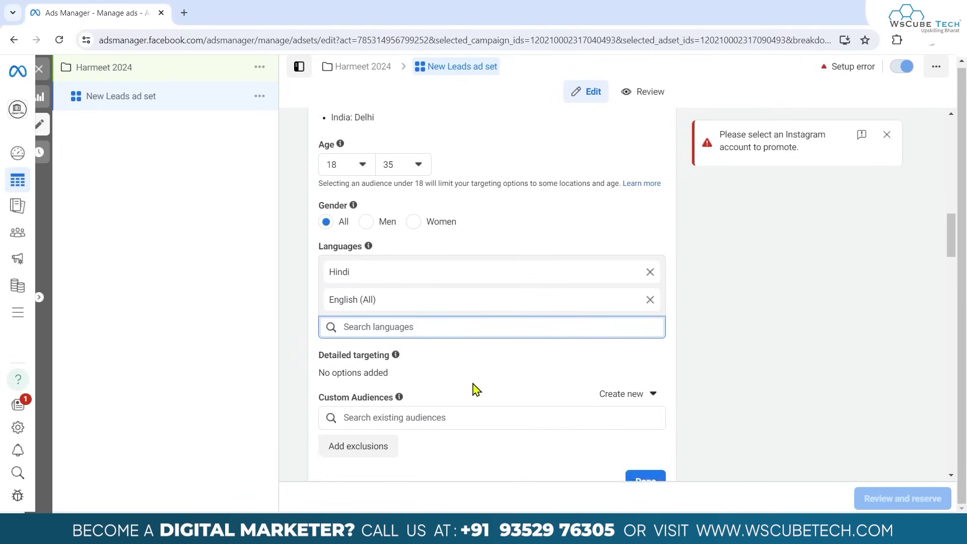
- Add the interest Digital marketing (marketing) to the audience's detailed targeting
click(426, 379)
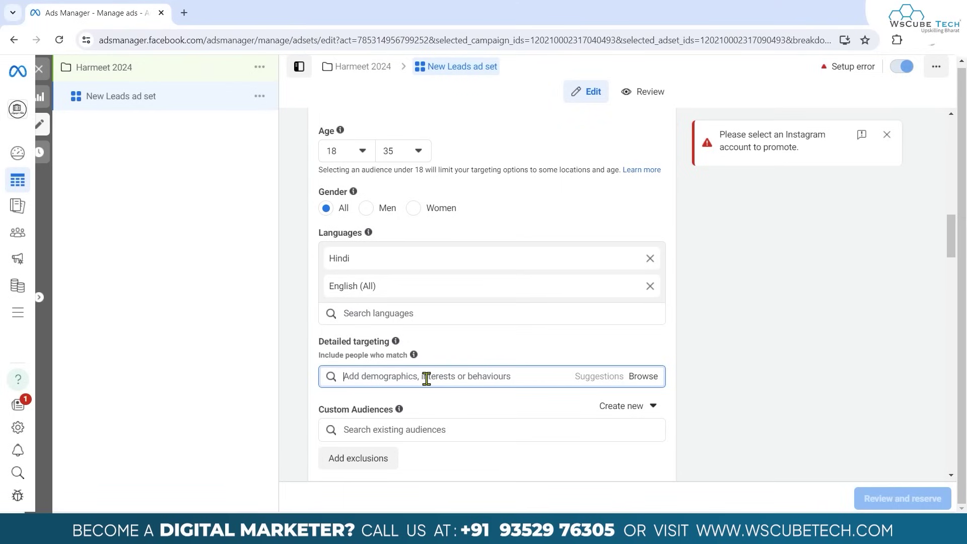
text(Digital)
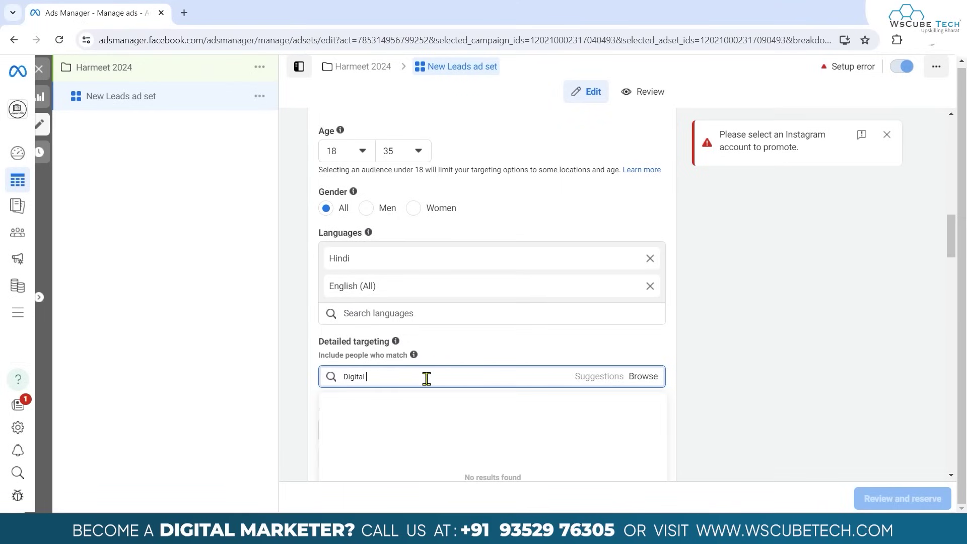
text( ma)
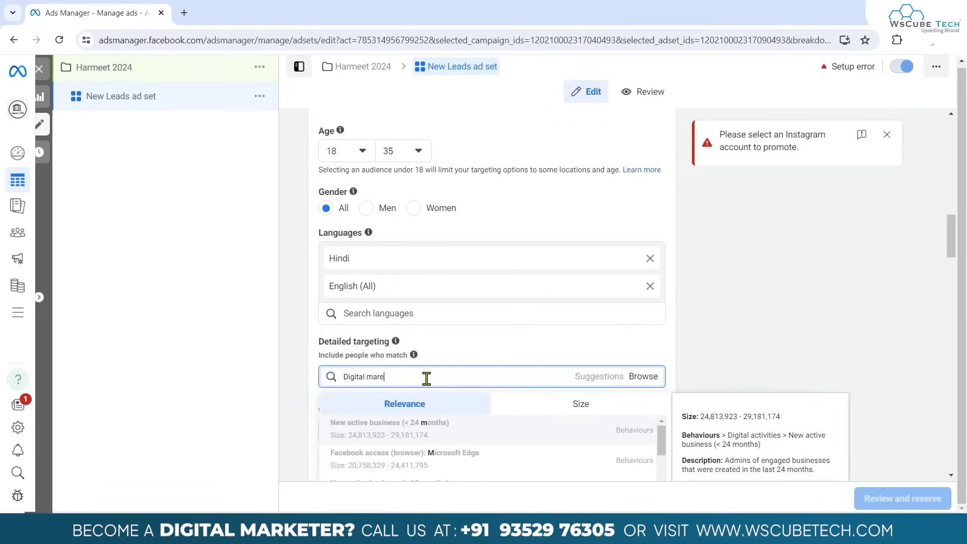
text(rketing)
click(426, 430)
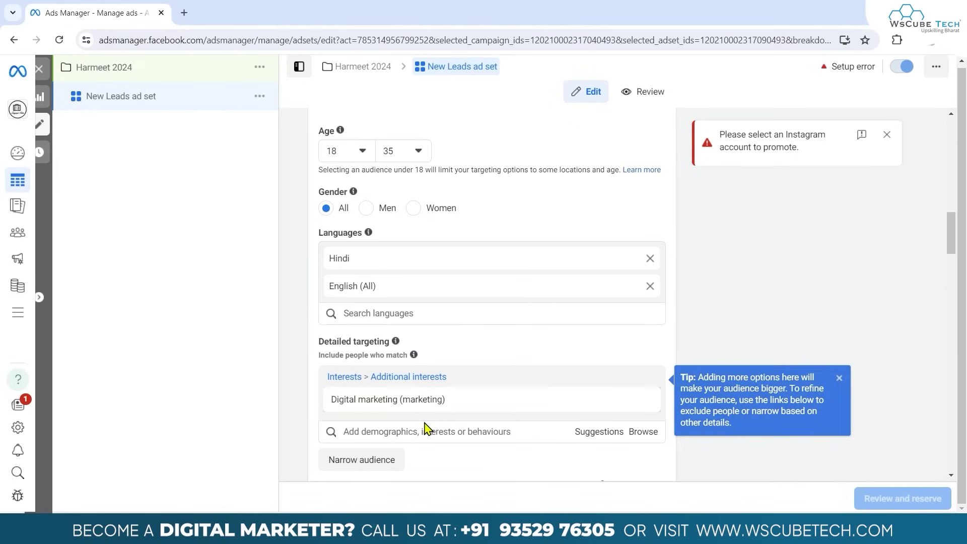
- Add Social media marketing (marketing) from the suggested interests to the detailed targeting and close the suggestions
click(592, 297)
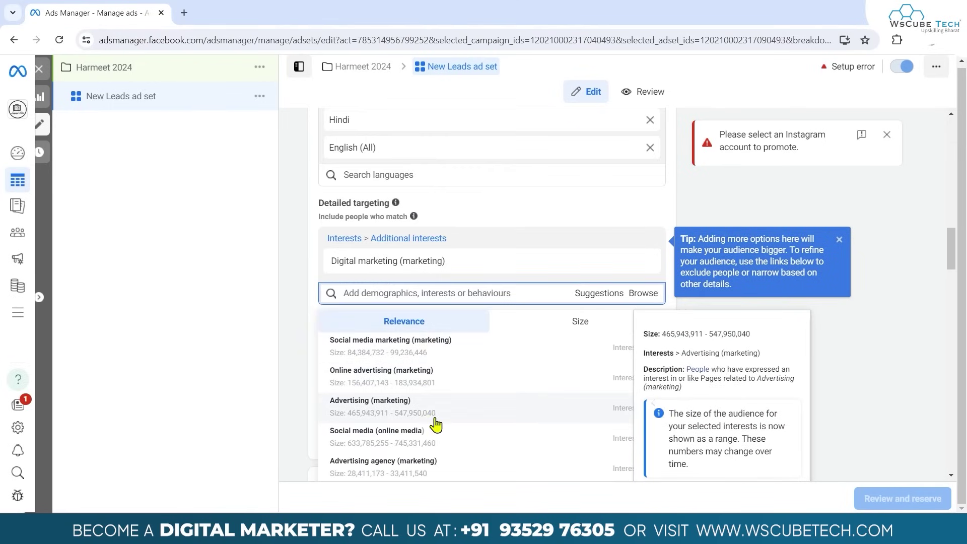
scroll(436, 424, down, 1)
scroll(429, 446, down, 1)
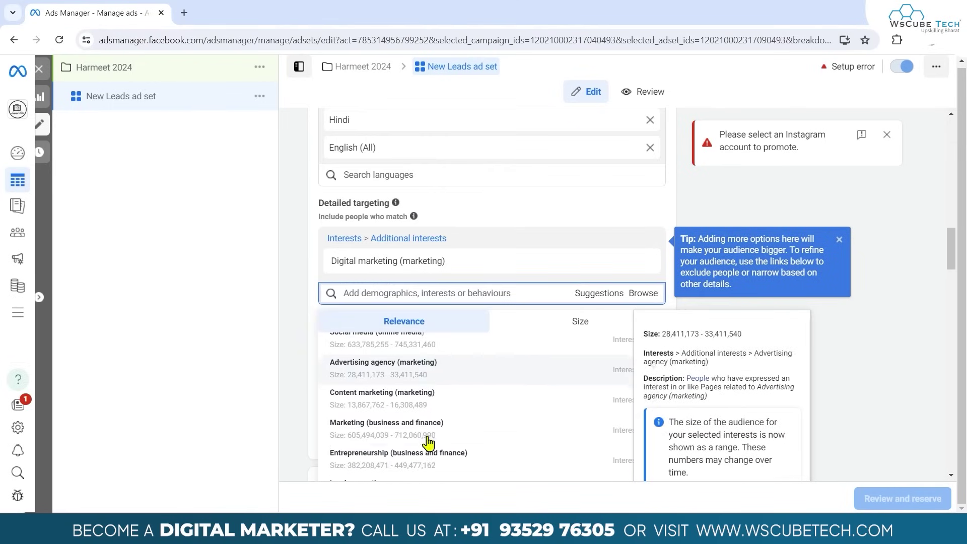
scroll(432, 451, up, 3)
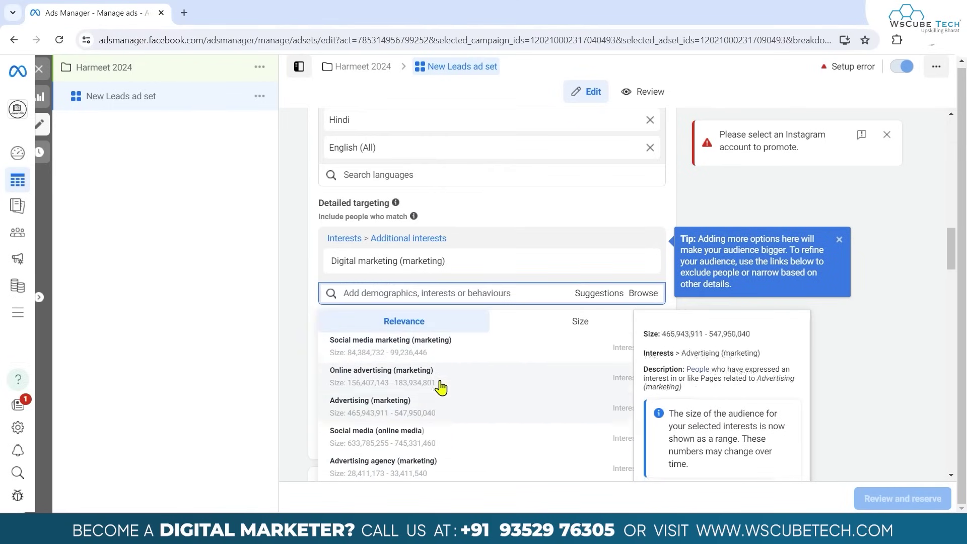
click(433, 353)
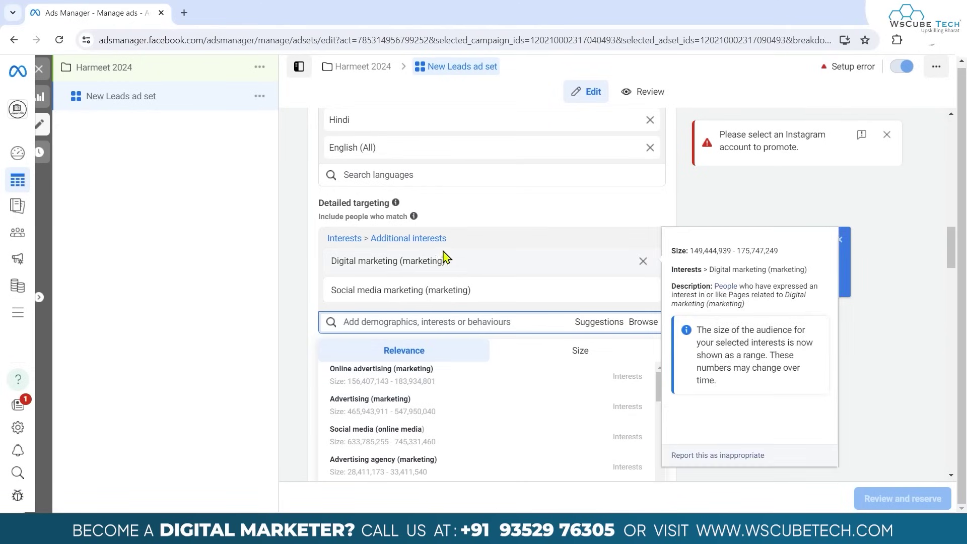
scroll(422, 322, down, 2)
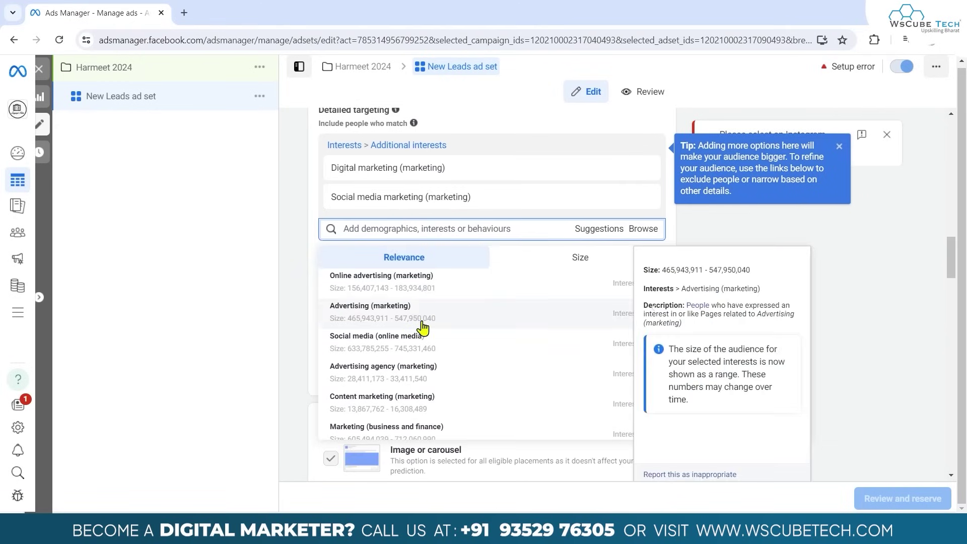
click(494, 262)
click(455, 251)
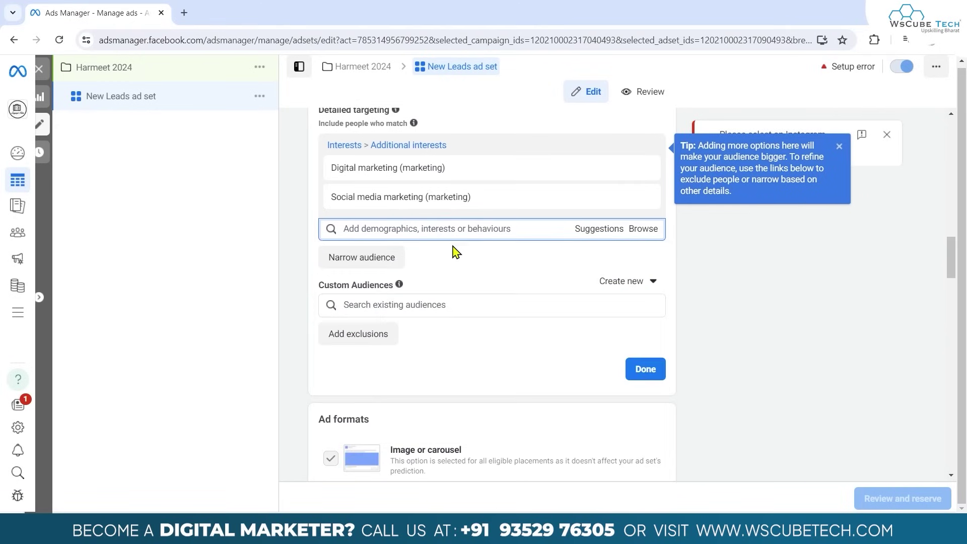
- Add a narrowing condition to the audience's detailed targeting and remove it again
mouse_move(448, 287)
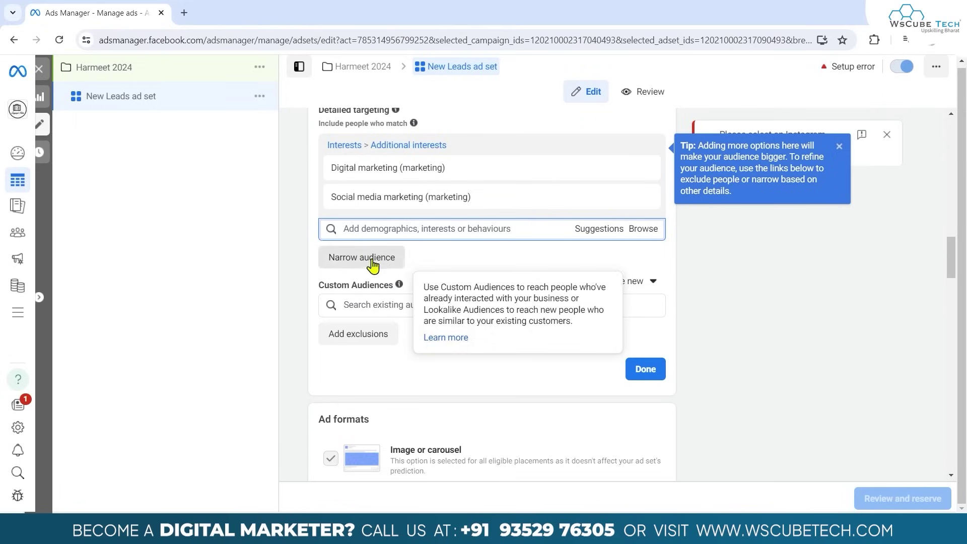
click(399, 262)
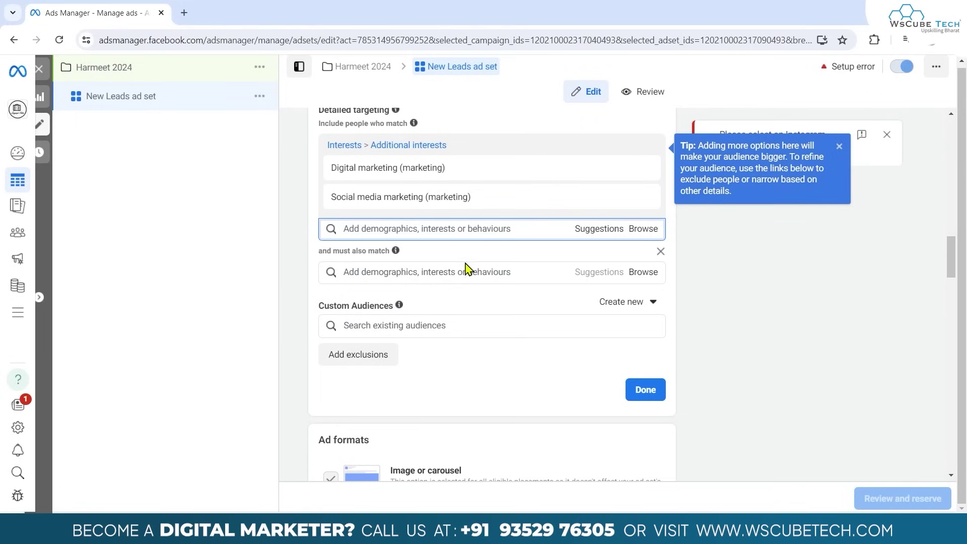
mouse_move(395, 209)
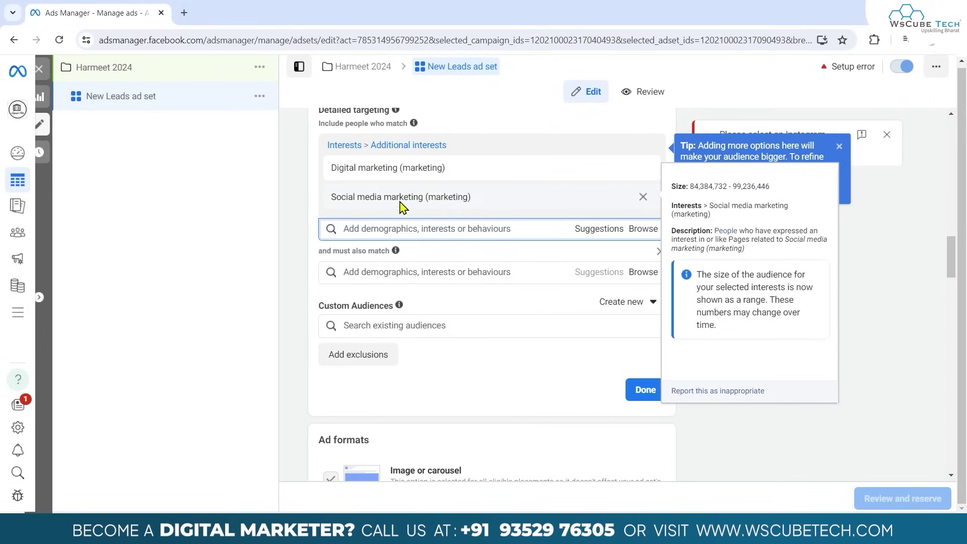
click(372, 270)
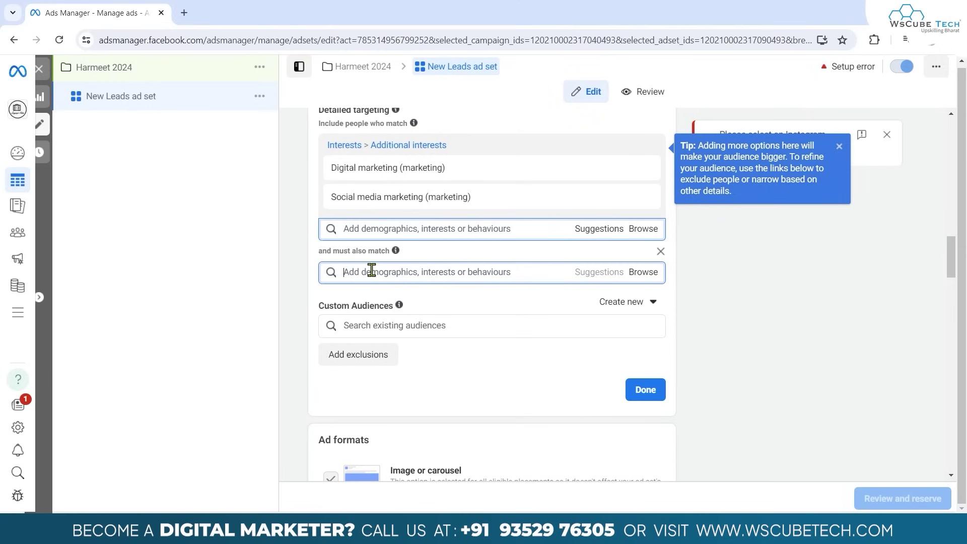
click(661, 251)
- Start creating a new custom audience to view the available audience sources, and cancel it without choosing one
mouse_move(398, 284)
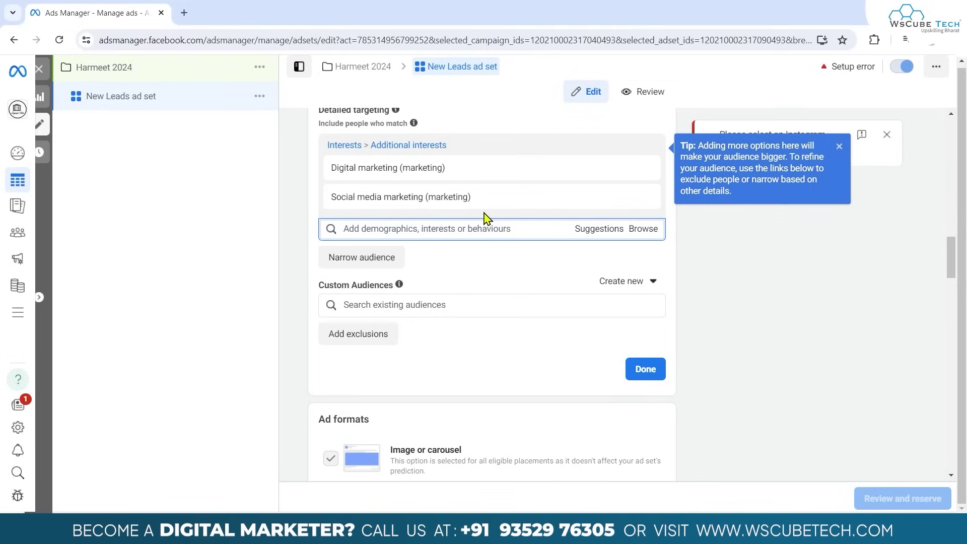
scroll(429, 378, down, 1)
scroll(530, 369, up, 2)
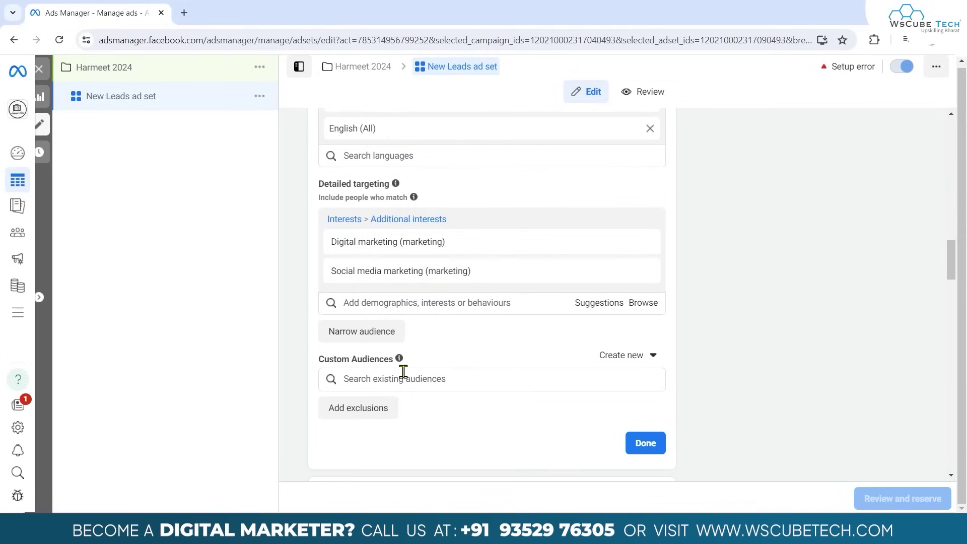
click(619, 359)
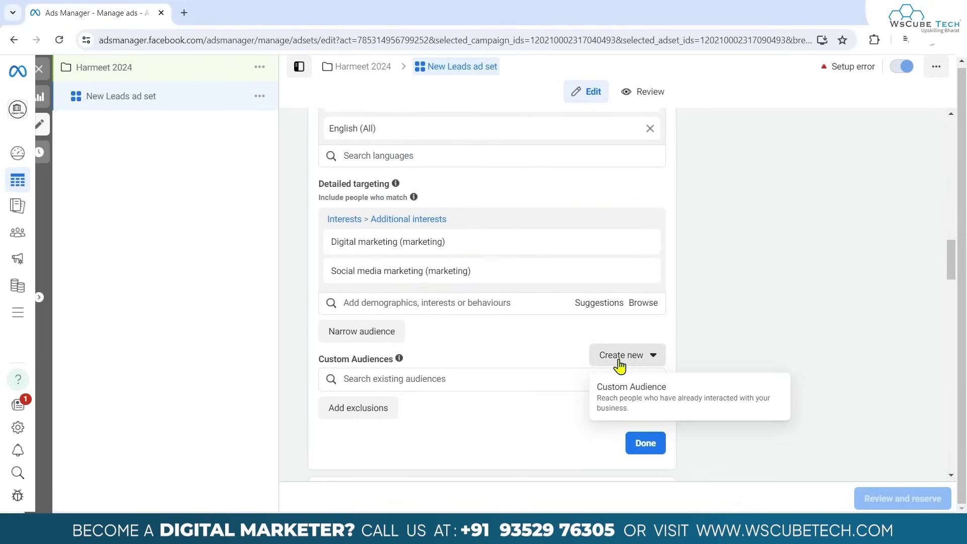
click(623, 397)
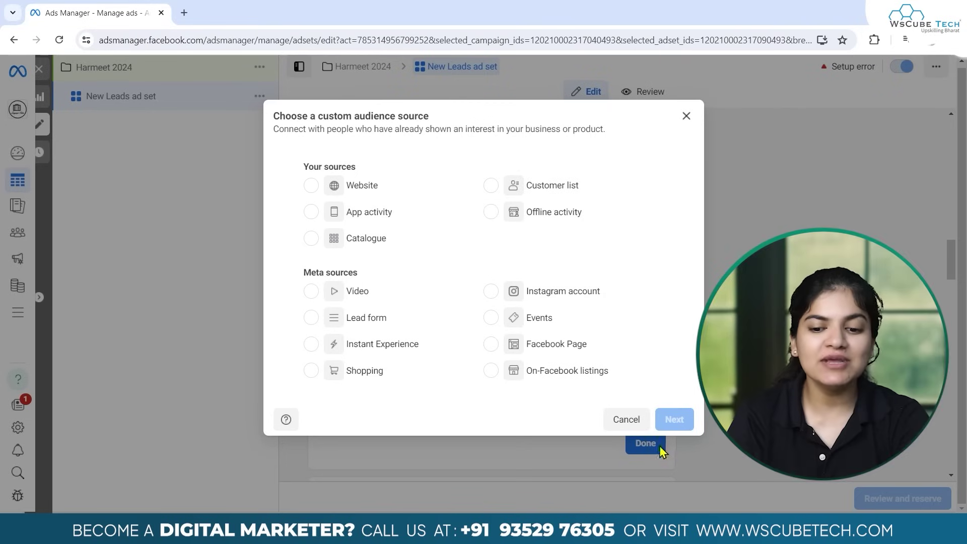
click(625, 425)
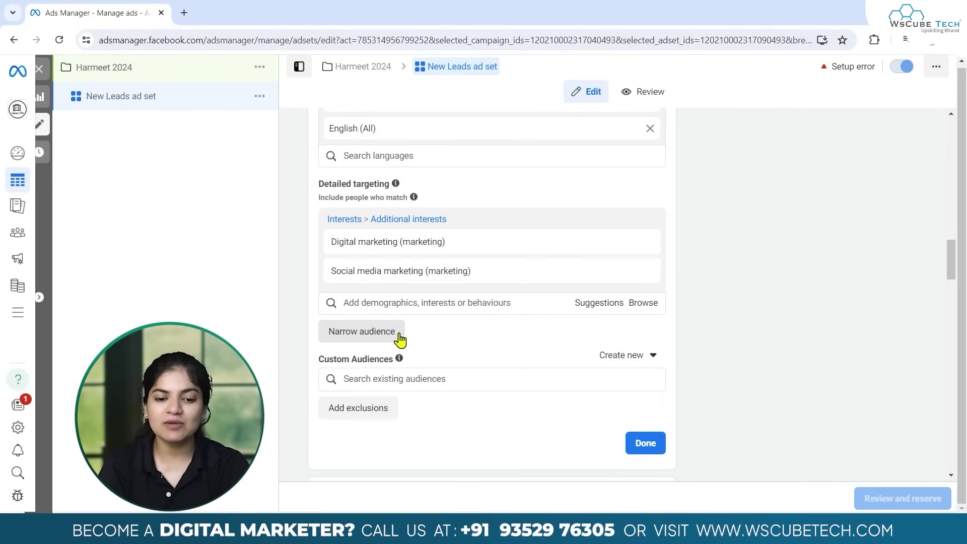
- Finish editing the ad set's audience and close the audience editor
mouse_move(406, 361)
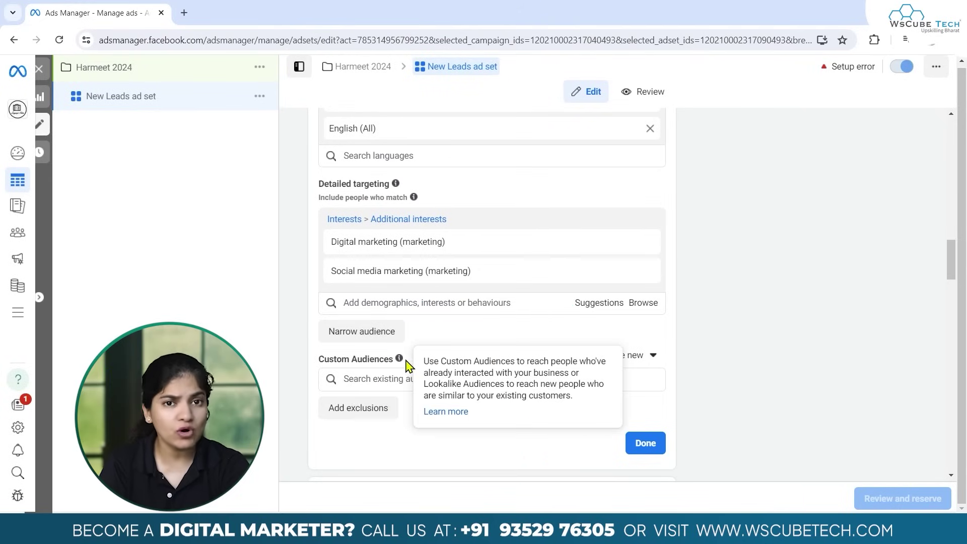
scroll(594, 266, down, 4)
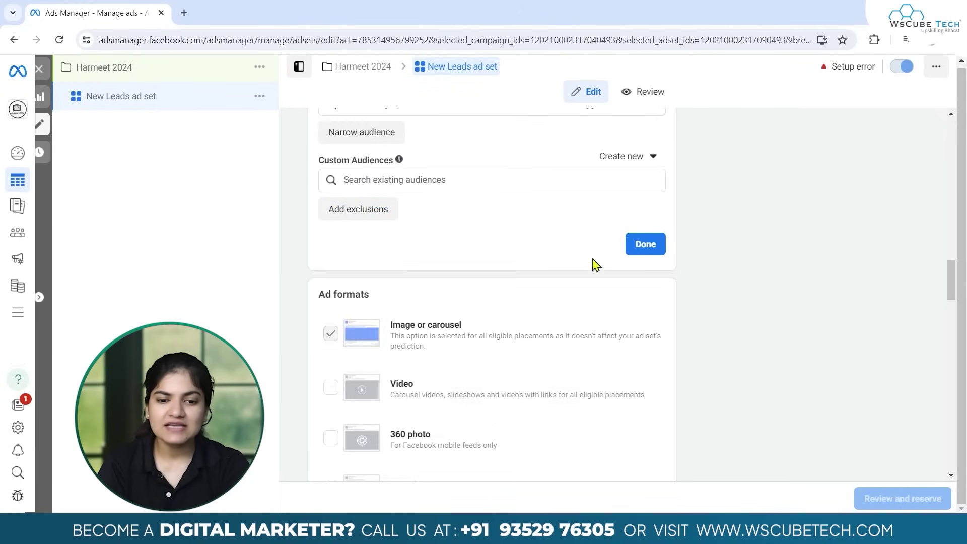
click(640, 252)
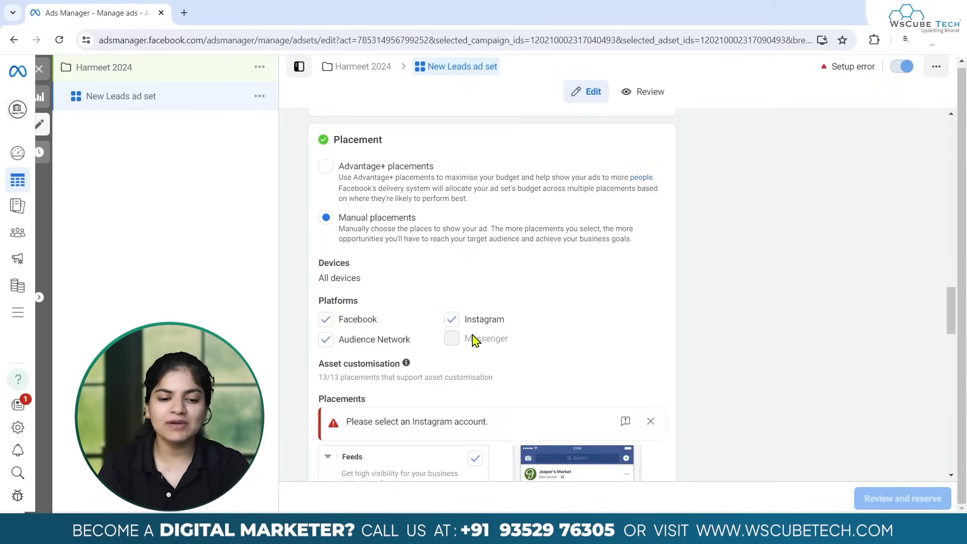
- Review the ad format options, enabling the Video format and turning it off again
scroll(472, 334, down, 12)
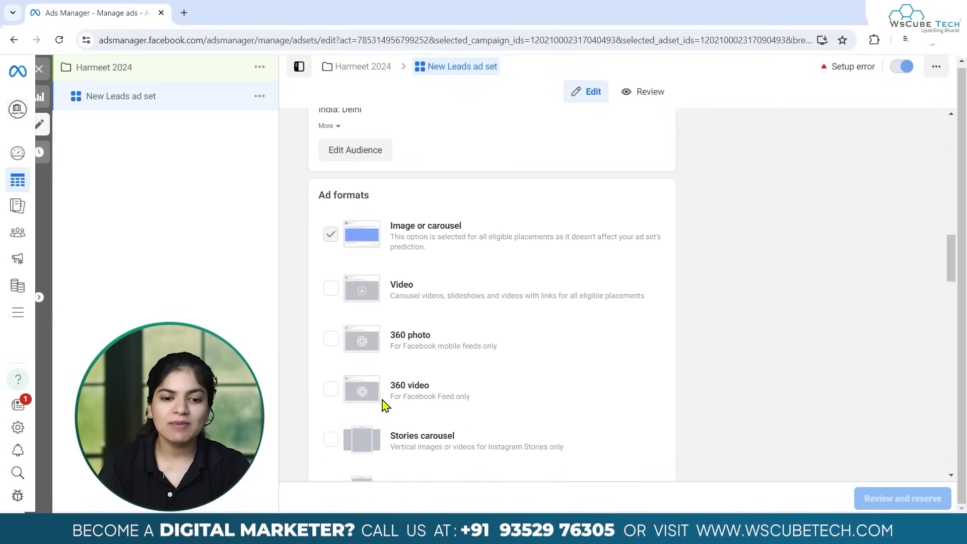
scroll(388, 393, down, 1)
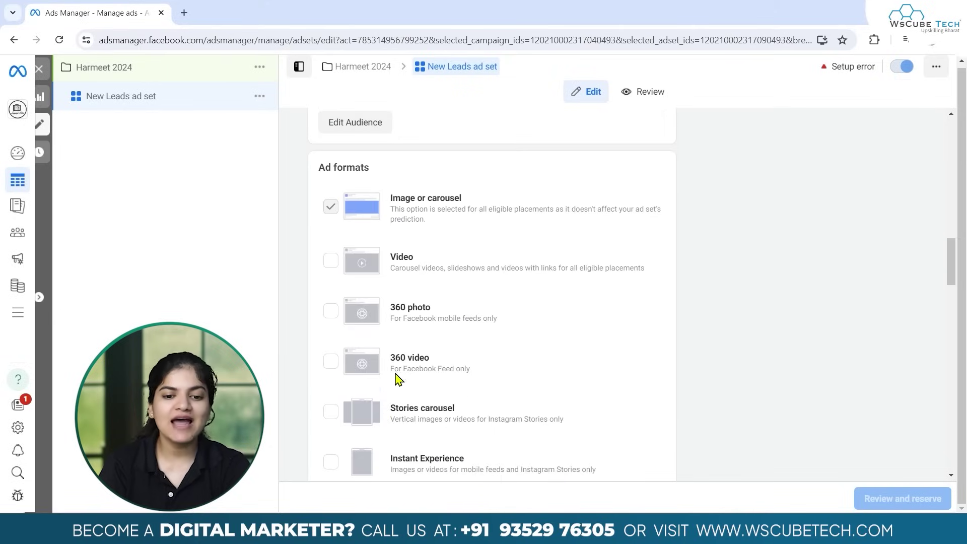
scroll(439, 253, down, 1)
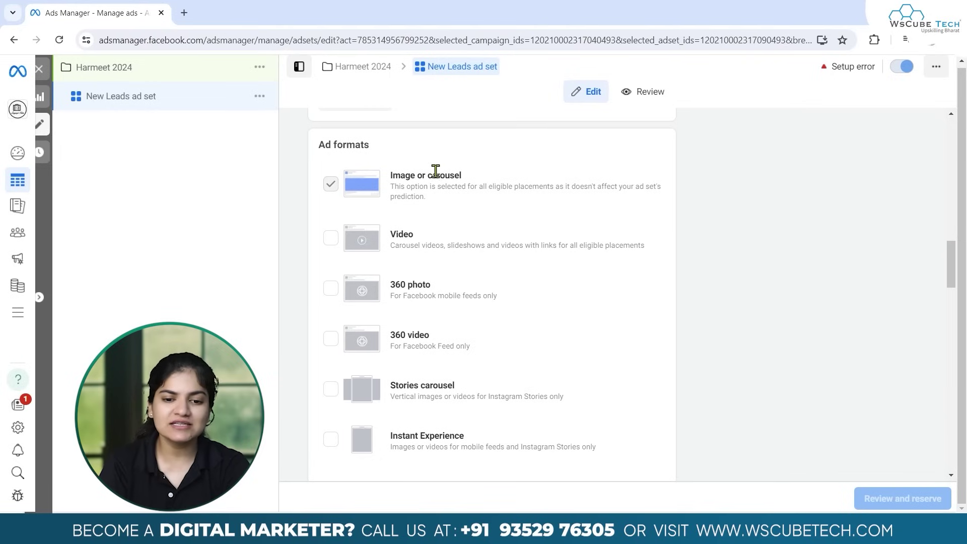
click(331, 241)
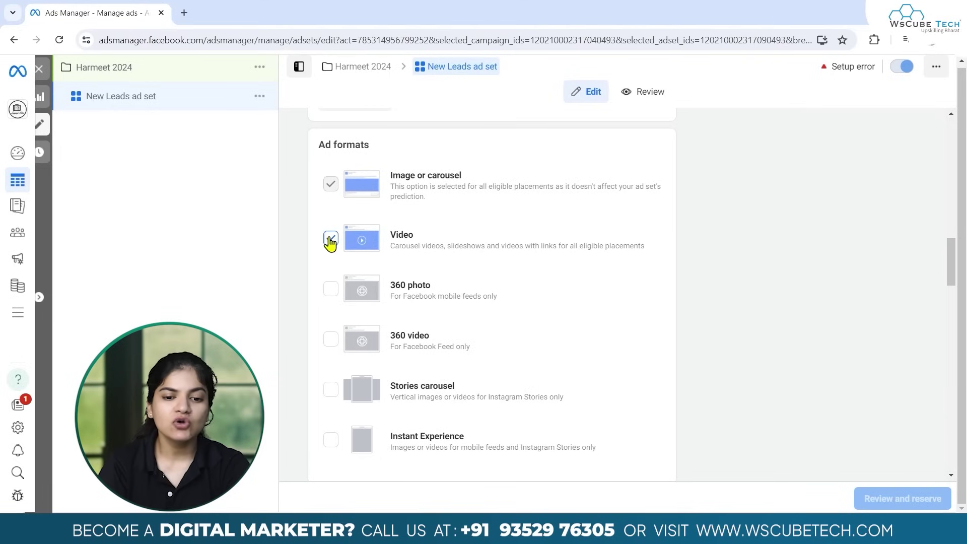
click(330, 239)
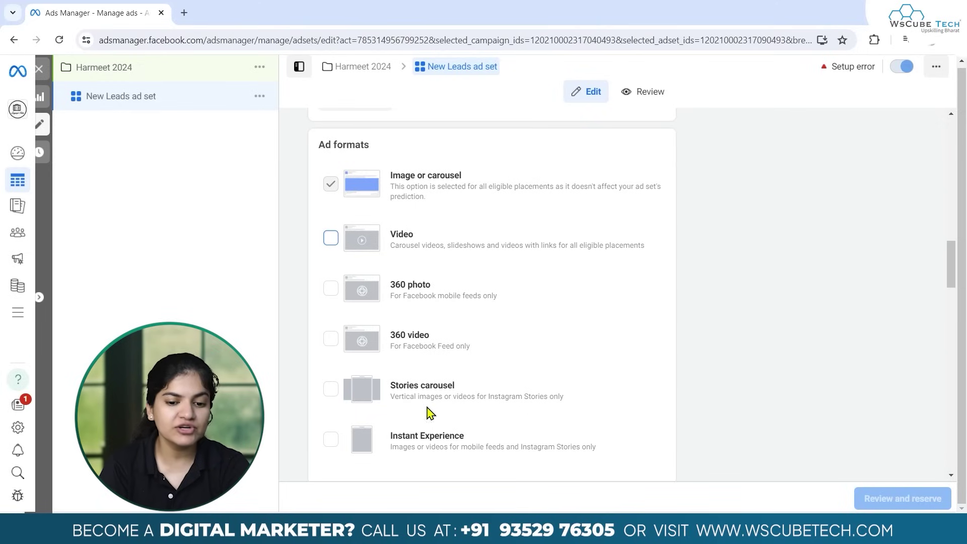
scroll(457, 414, down, 1)
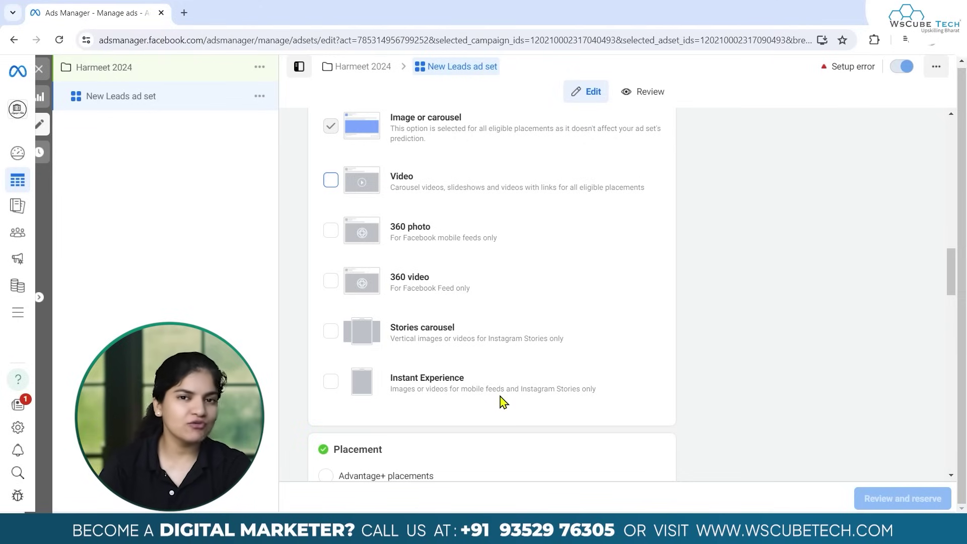
scroll(504, 403, up, 1)
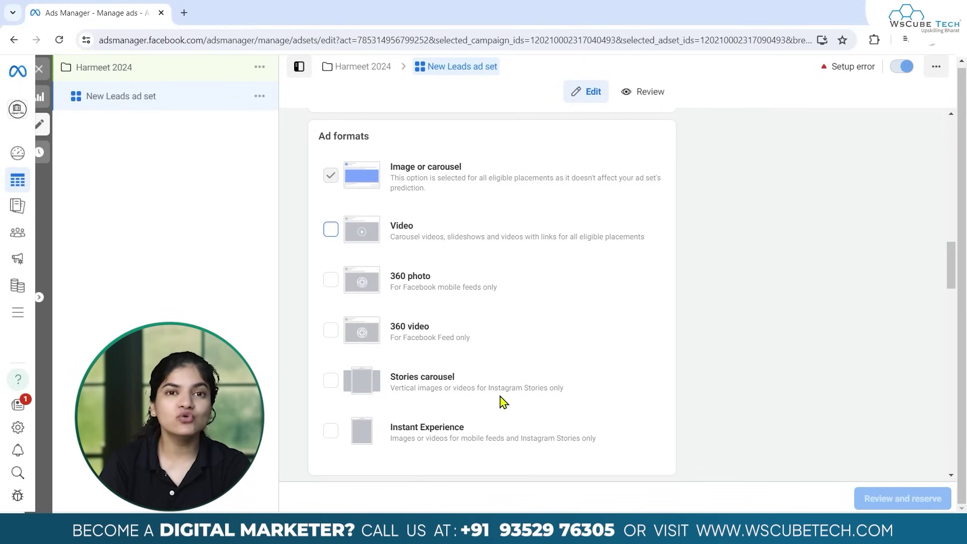
scroll(480, 297, up, 1)
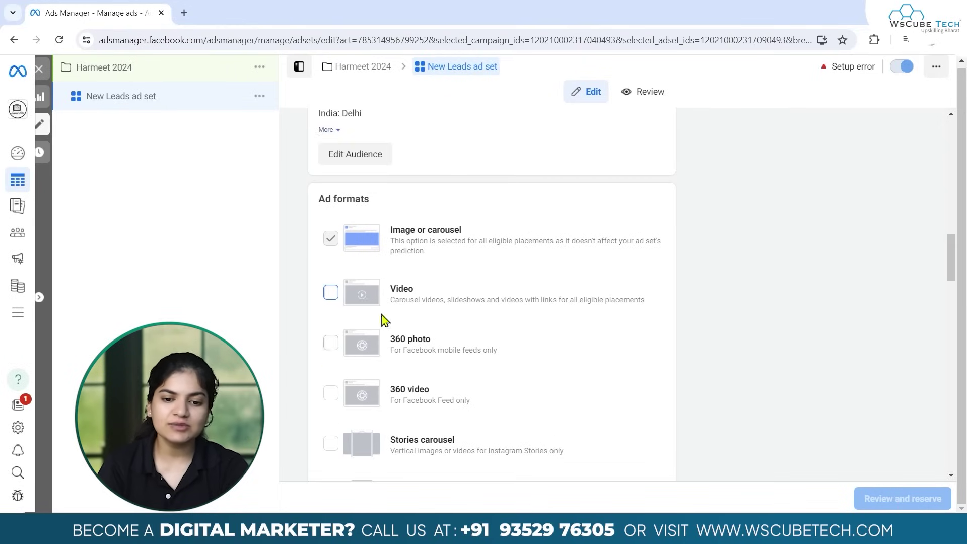
scroll(450, 272, down, 1)
- Compare Advantage+ placements with the manual platform and placement lists, and choose Advantage+ placements for the ad set
scroll(450, 272, down, 5)
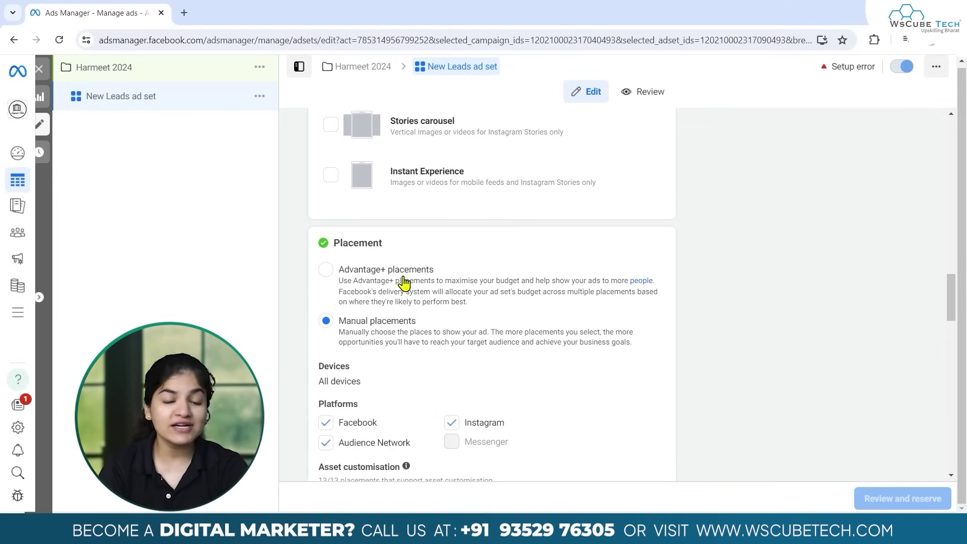
click(327, 270)
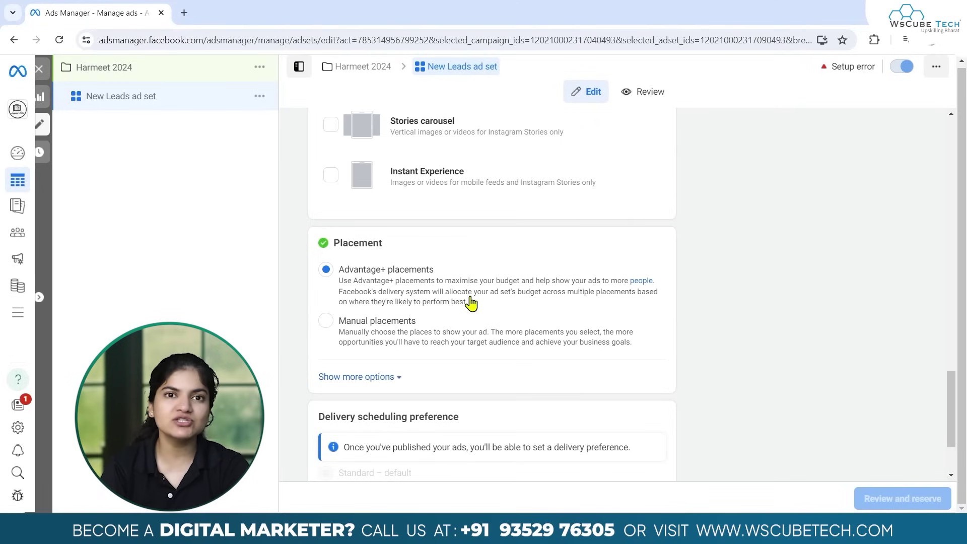
click(326, 322)
scroll(463, 345, down, 2)
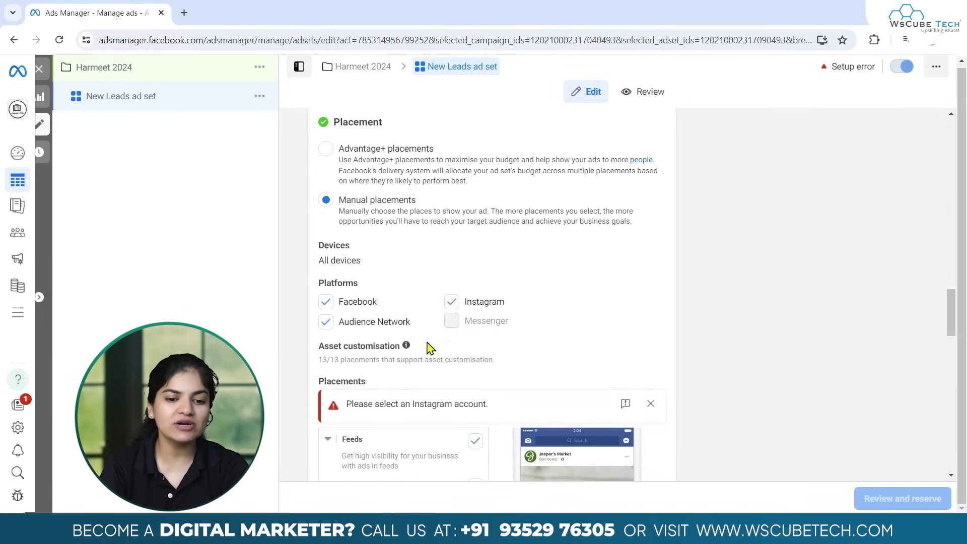
scroll(481, 318, down, 3)
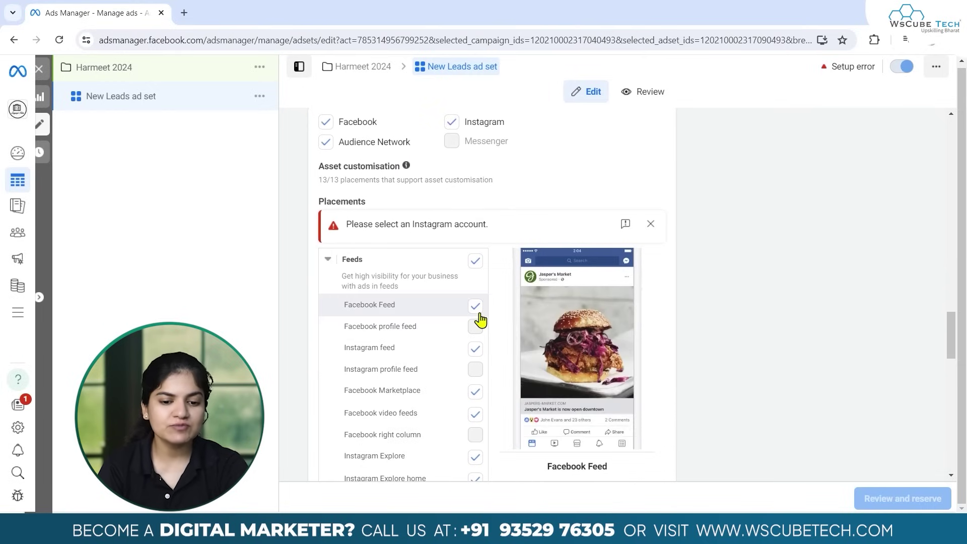
scroll(496, 424, down, 2)
scroll(497, 426, down, 1)
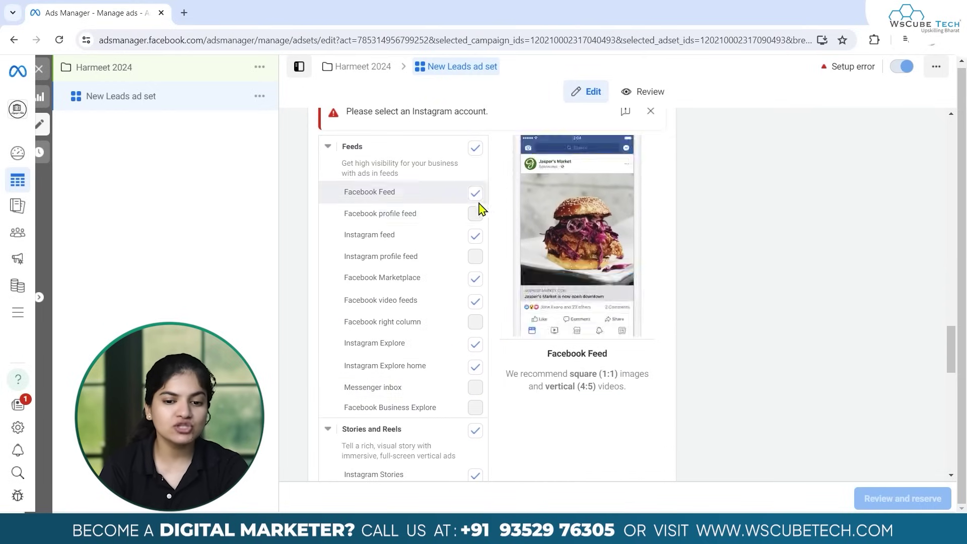
scroll(462, 391, down, 5)
scroll(404, 383, up, 15)
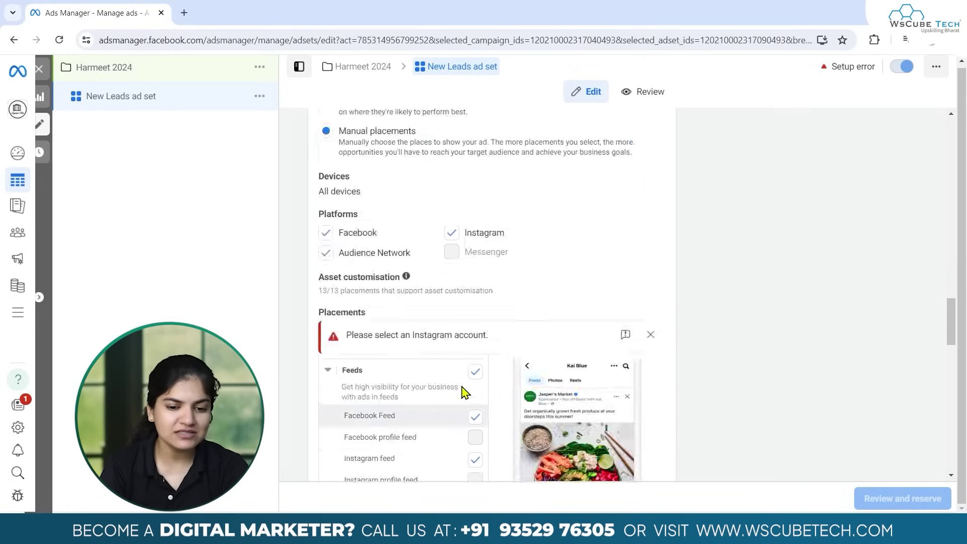
click(326, 361)
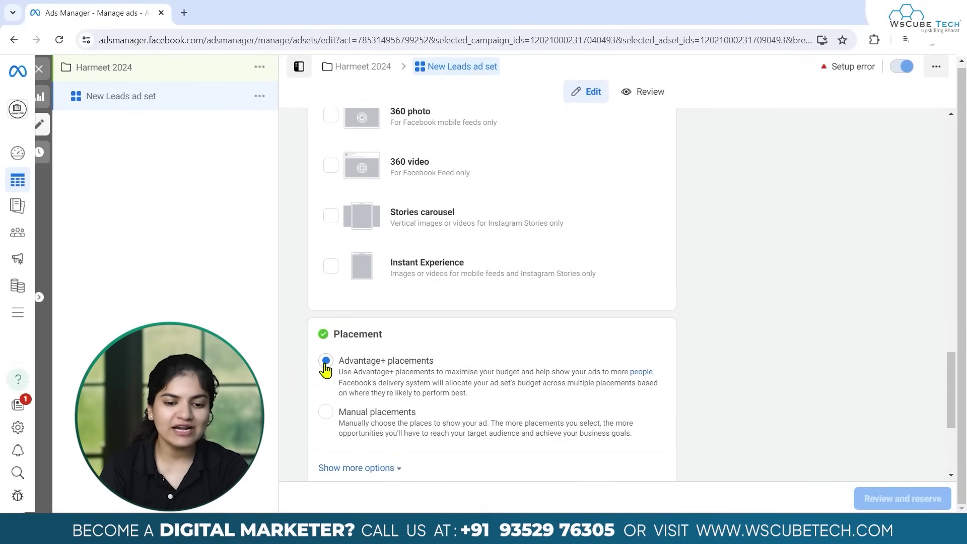
- Examine the reservation estimates for budget, reach, audience size, CPM and frequency, and the reach and budget graph
scroll(447, 368, down, 4)
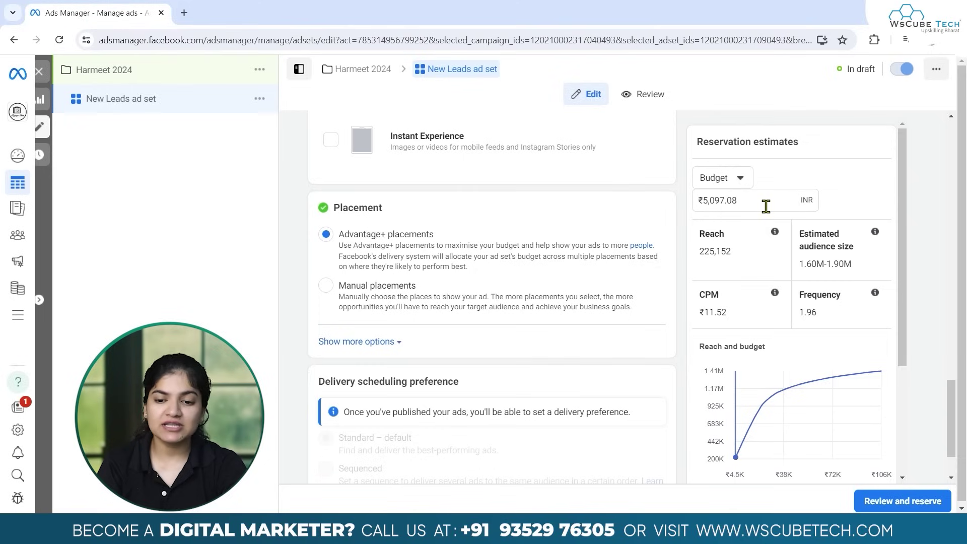
scroll(756, 227, down, 1)
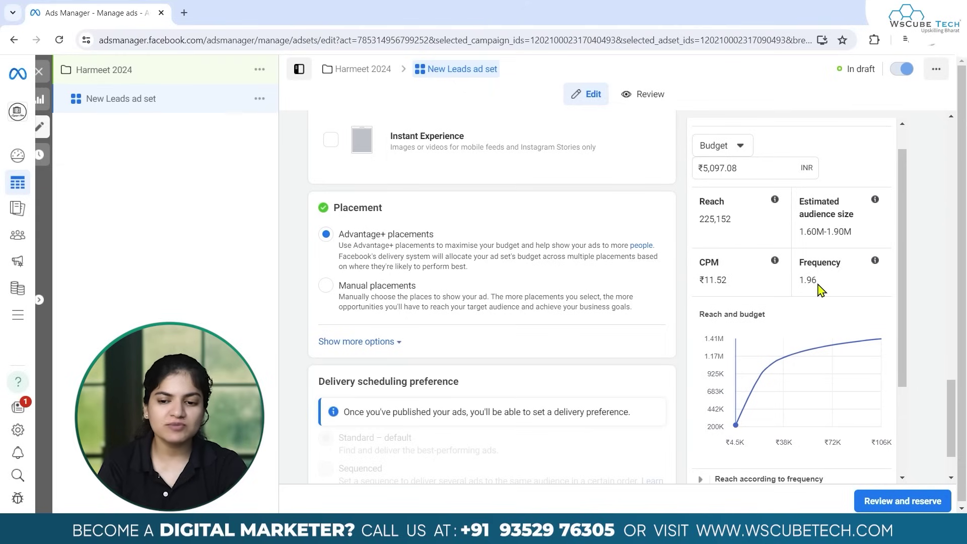
scroll(818, 289, down, 1)
mouse_move(741, 303)
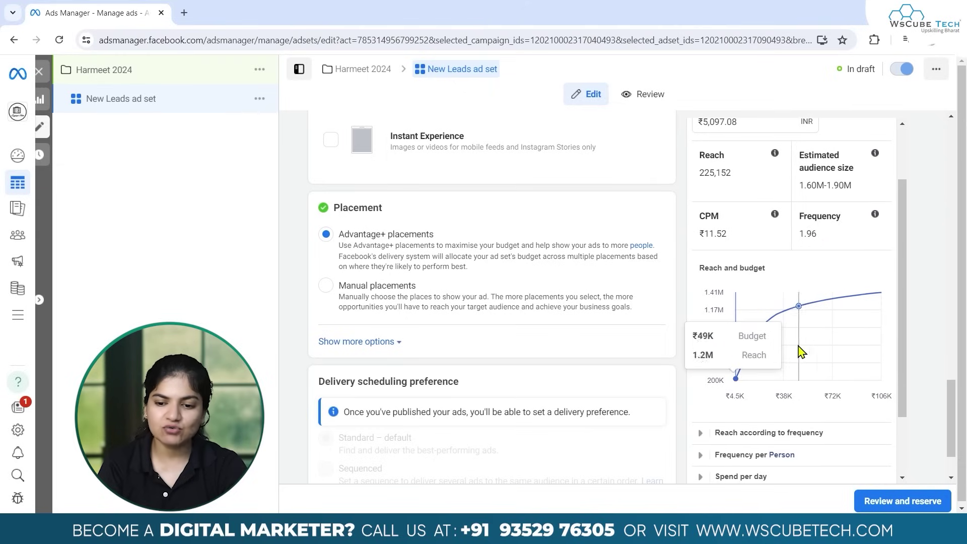
scroll(816, 352, down, 1)
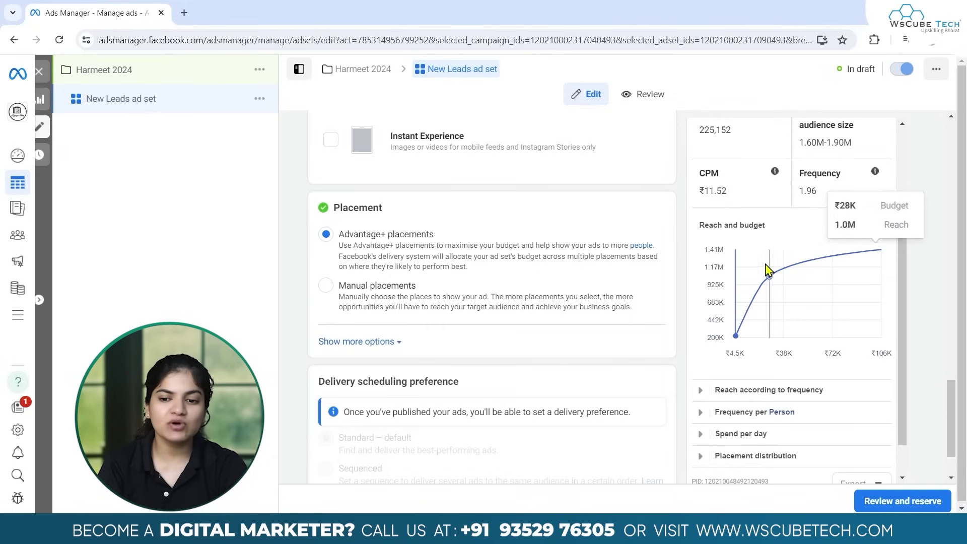
scroll(820, 348, down, 3)
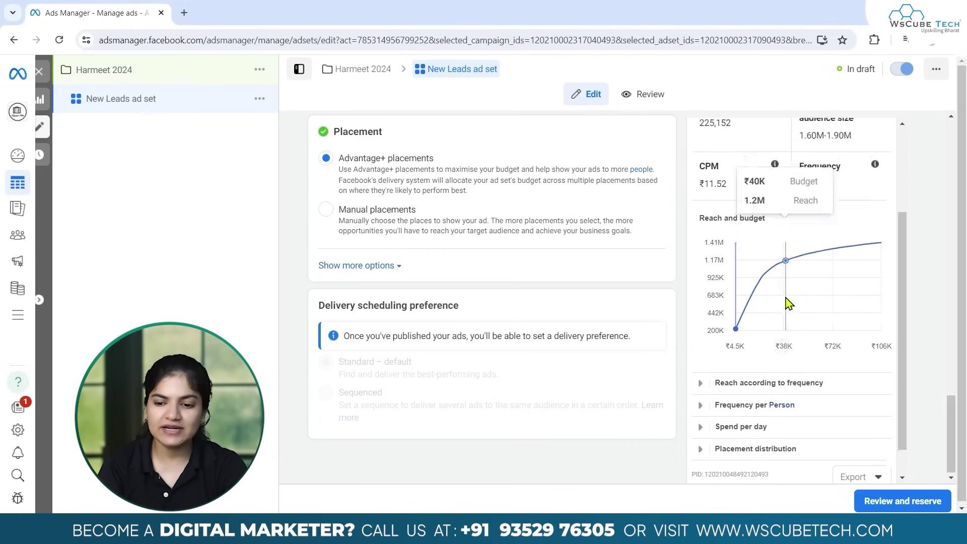
- Try to set the budget in the reservation estimates to ₹2,000
scroll(789, 303, up, 5)
click(744, 200)
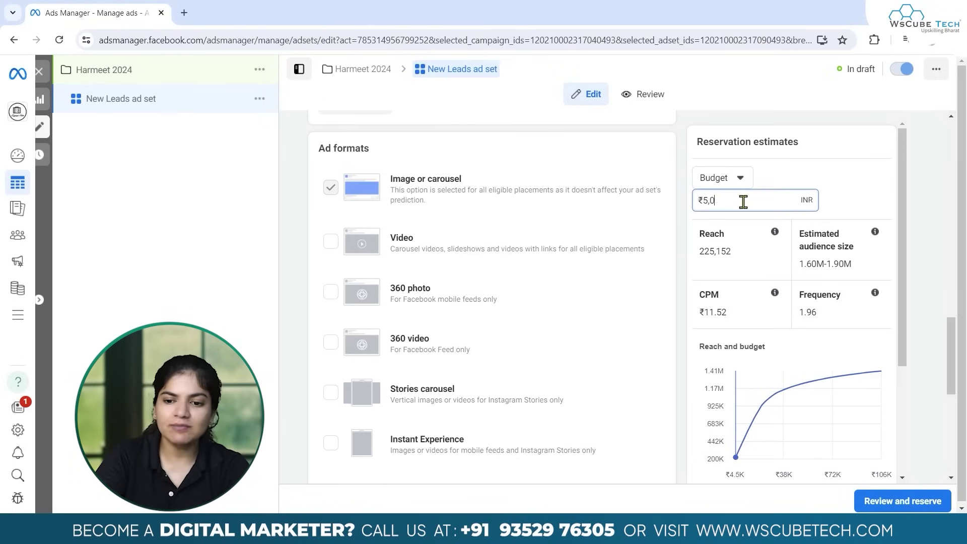
text(2000)
scroll(848, 179, up, 5)
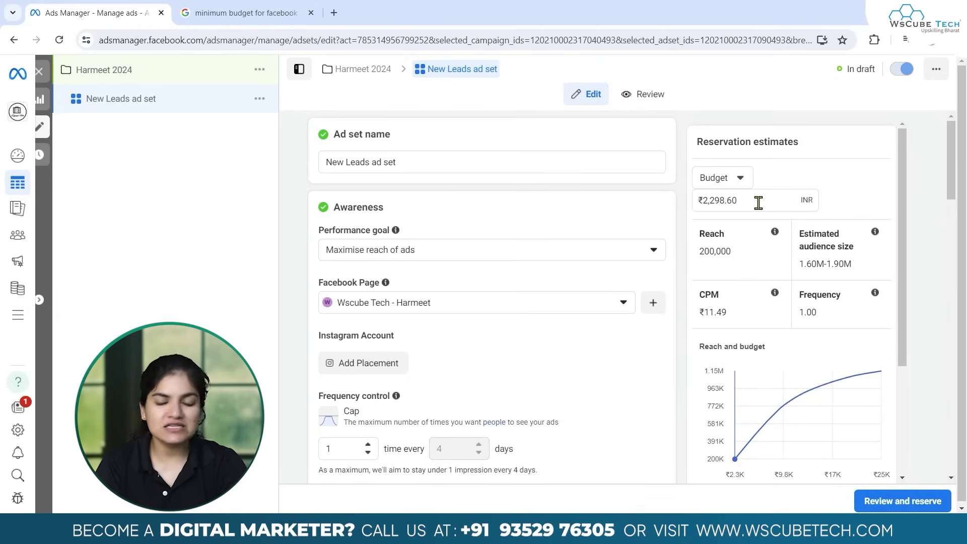
- Try to set the budget in the reservation estimates to ₹1,000
click(759, 203)
right_click(694, 203)
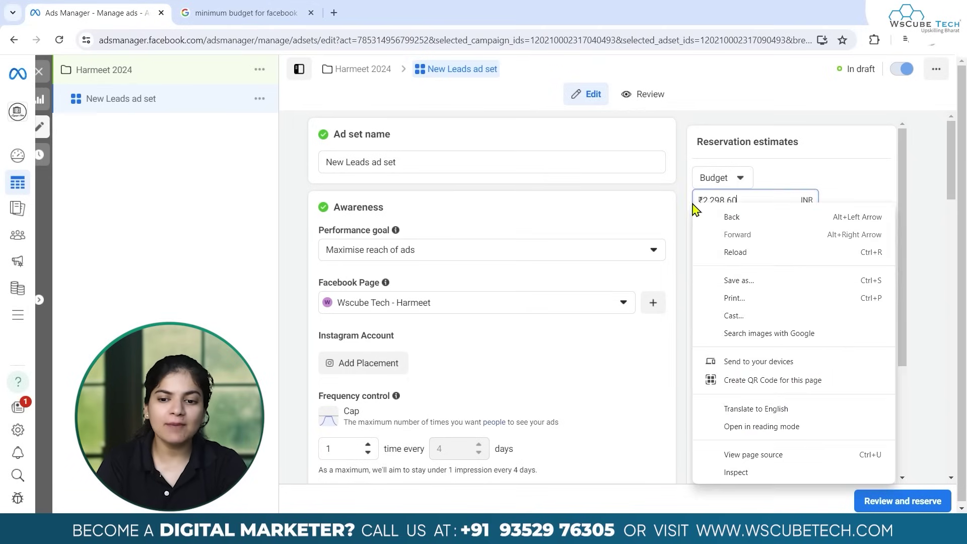
click(850, 160)
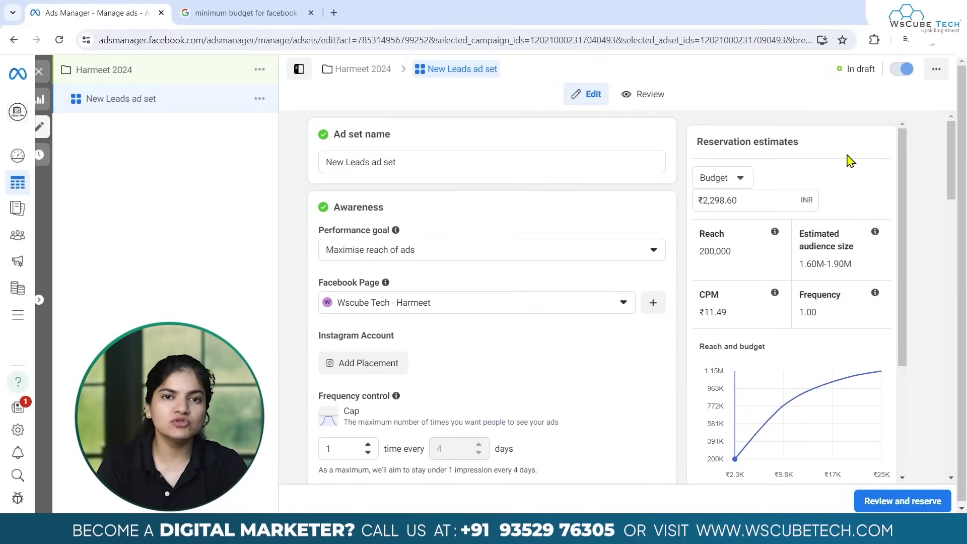
click(741, 201)
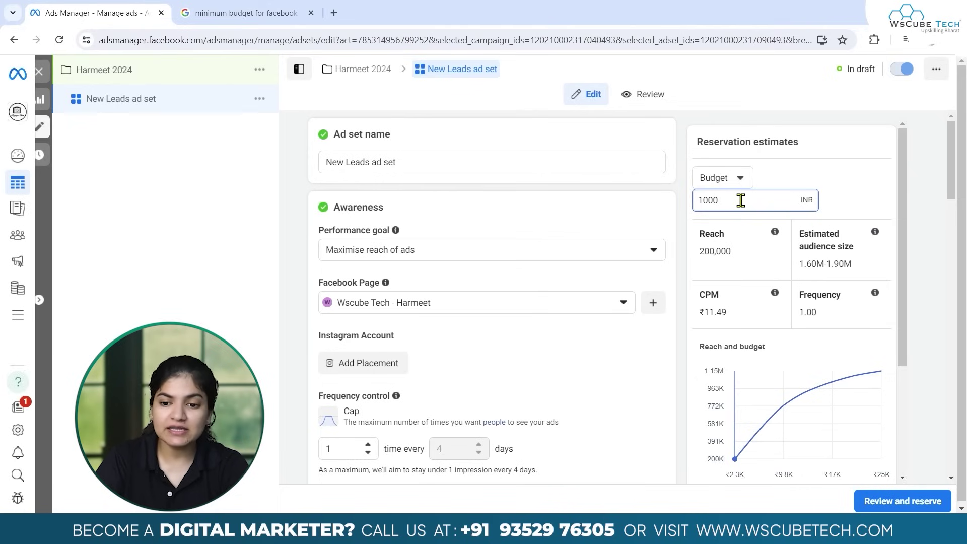
key(Return)
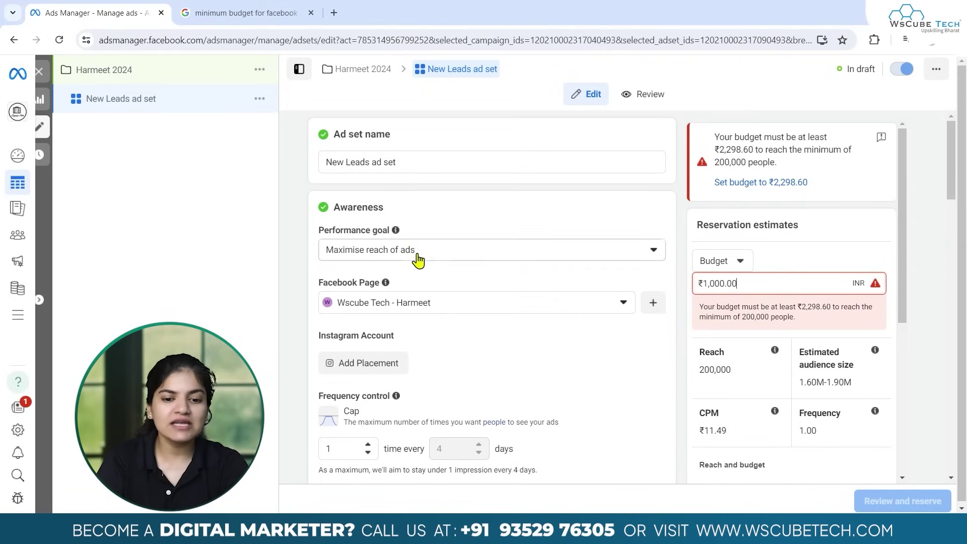
- Change the campaign's buying type to Auction and accept the change of settings
scroll(442, 270, down, 5)
scroll(441, 270, up, 5)
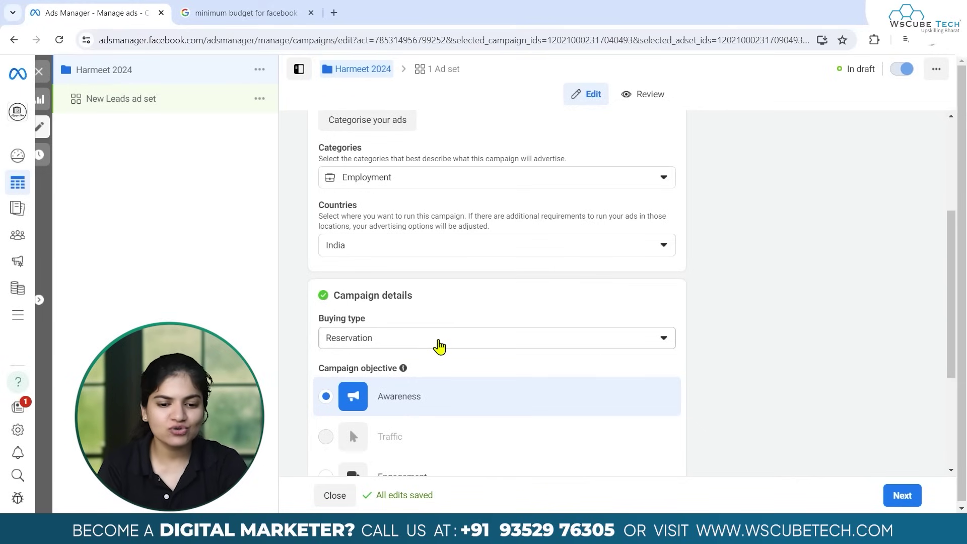
click(438, 347)
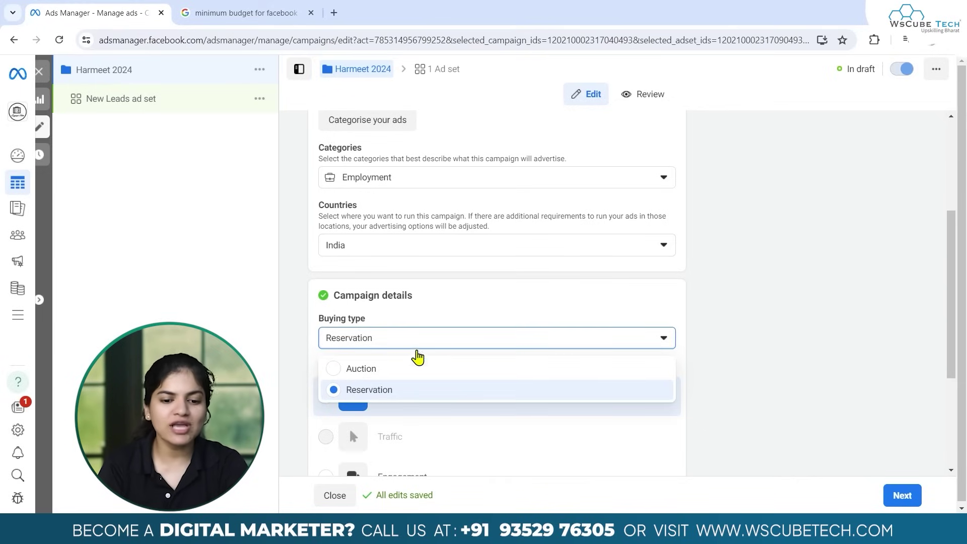
click(398, 371)
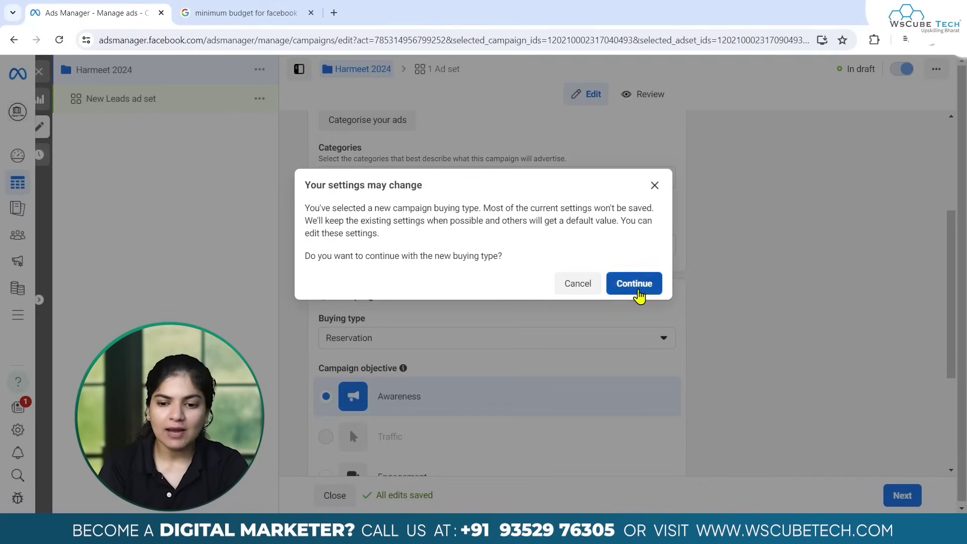
click(641, 293)
- Set the daily budget of the New Leads ad set to ₹500 and review its audience and placement settings
click(431, 68)
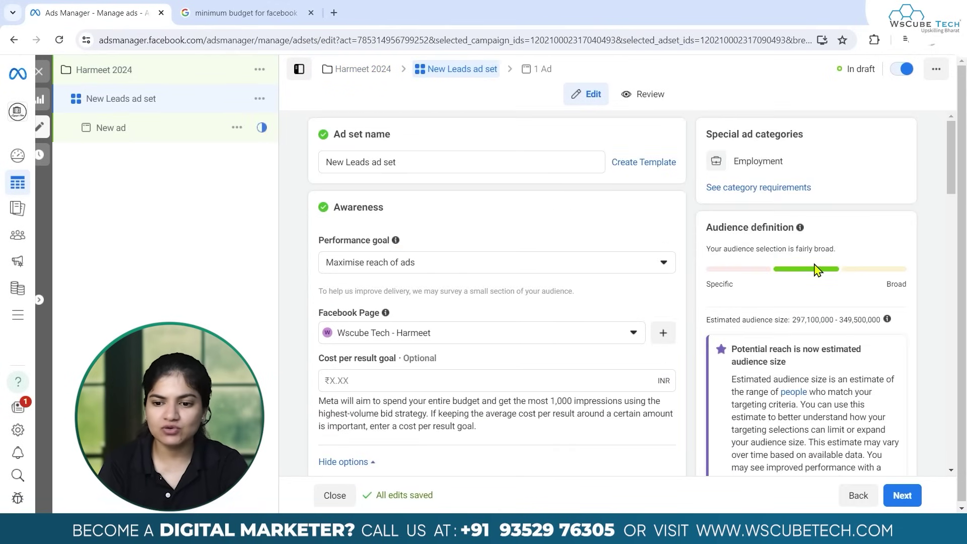
scroll(480, 308, down, 10)
drag(479, 308, 392, 301)
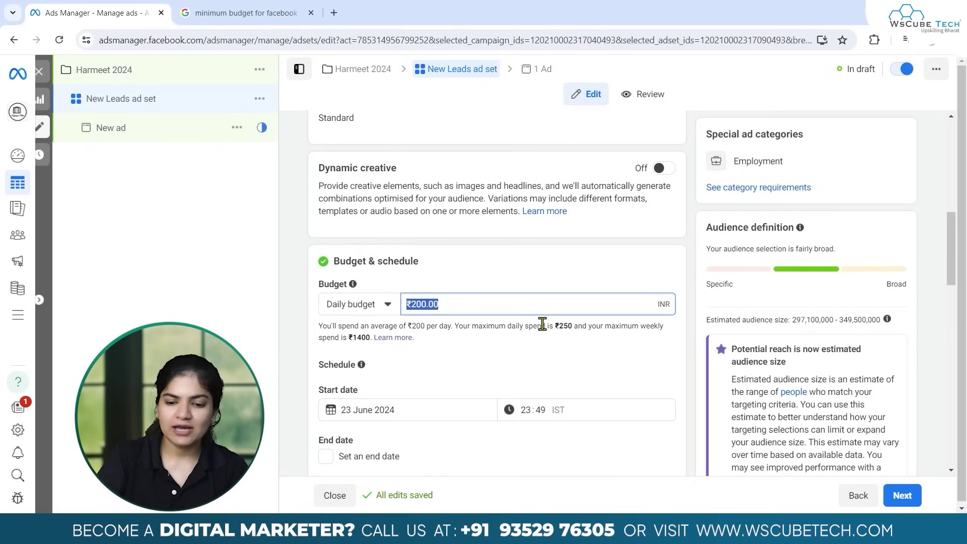
key(BackSpace)
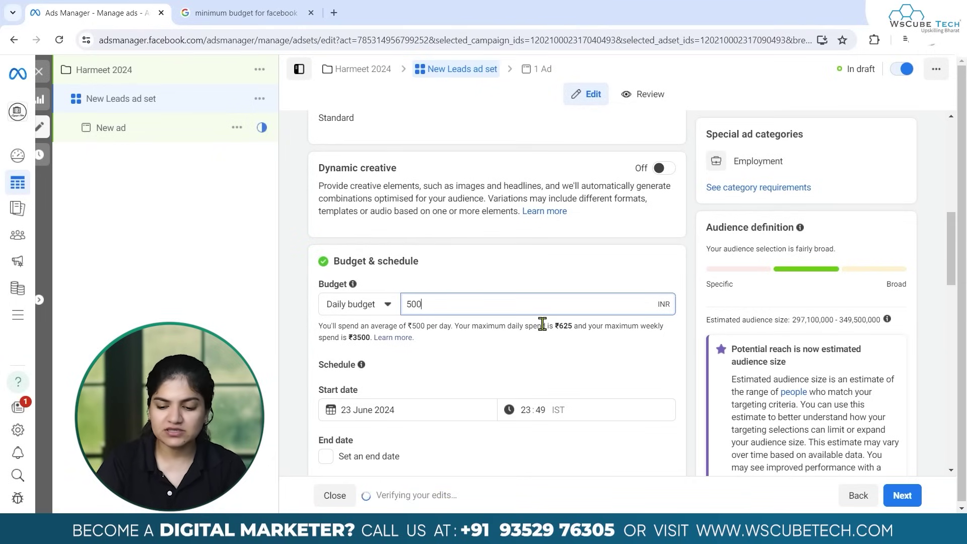
click(542, 324)
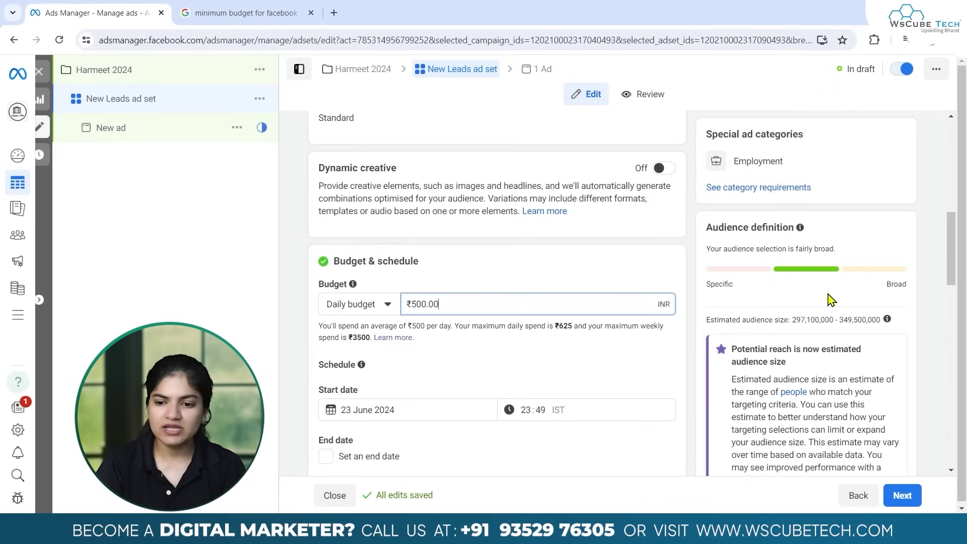
scroll(795, 362, down, 10)
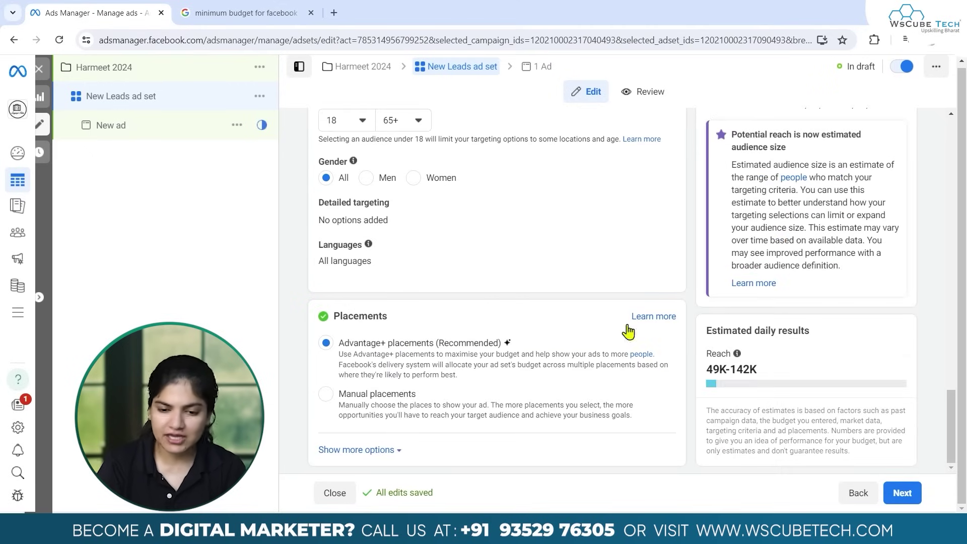
- Continue to the new ad and choose the Full Stack Web Development course image as its media
click(902, 496)
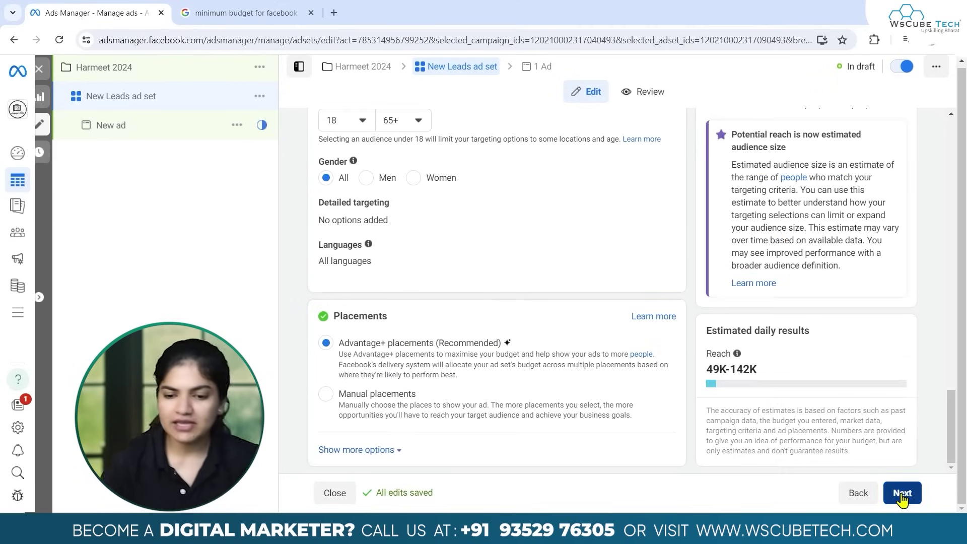
scroll(462, 253, down, 5)
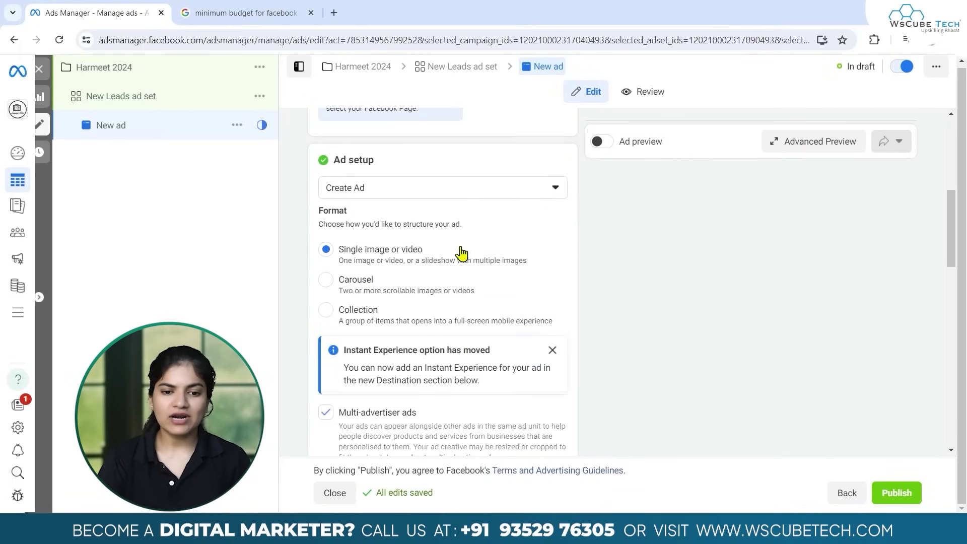
scroll(461, 253, down, 5)
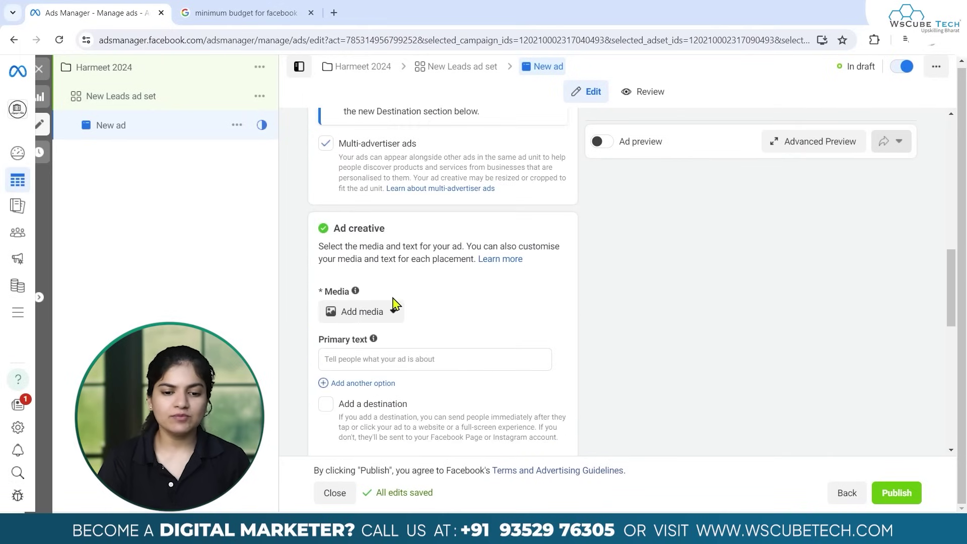
click(376, 313)
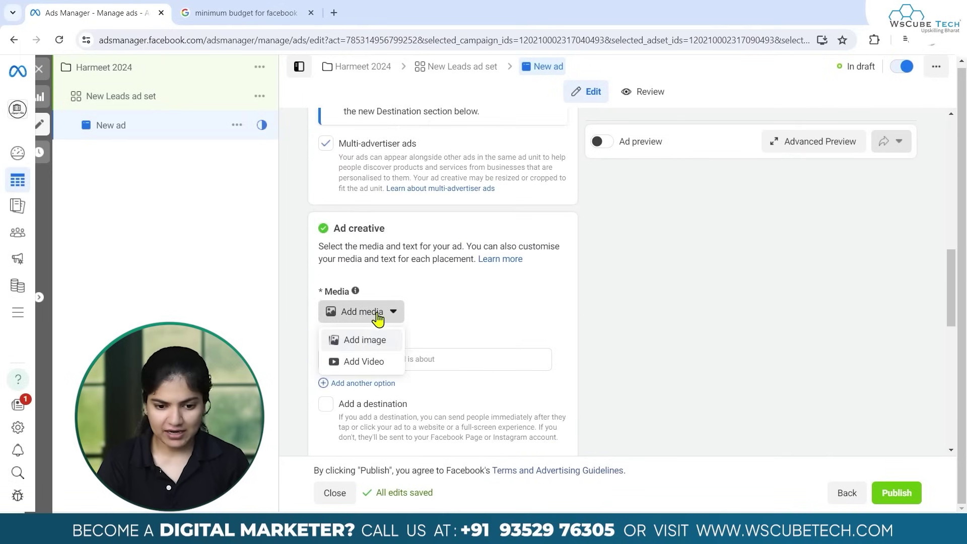
click(365, 343)
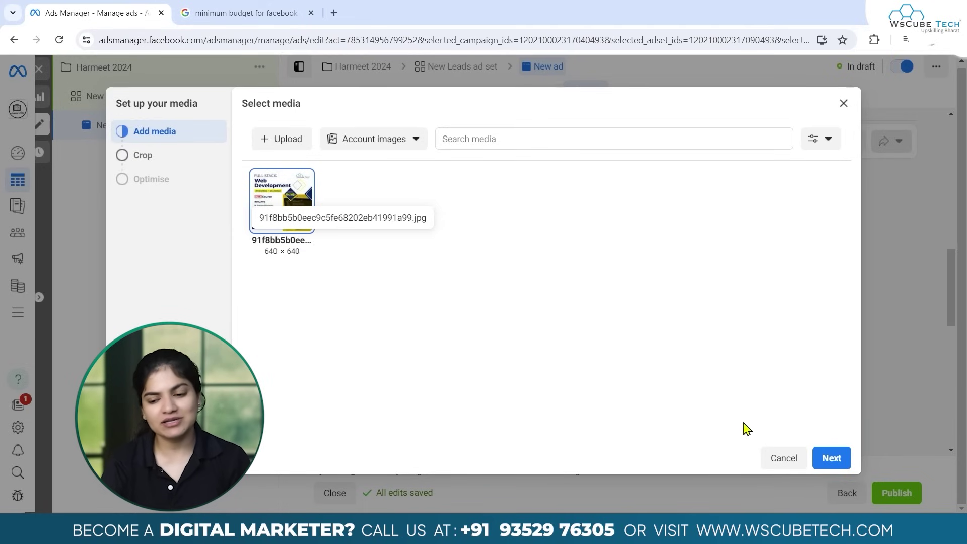
- Review the image crops for the feed, stories and search placements, keep the original crops, and check the ad preview
click(831, 458)
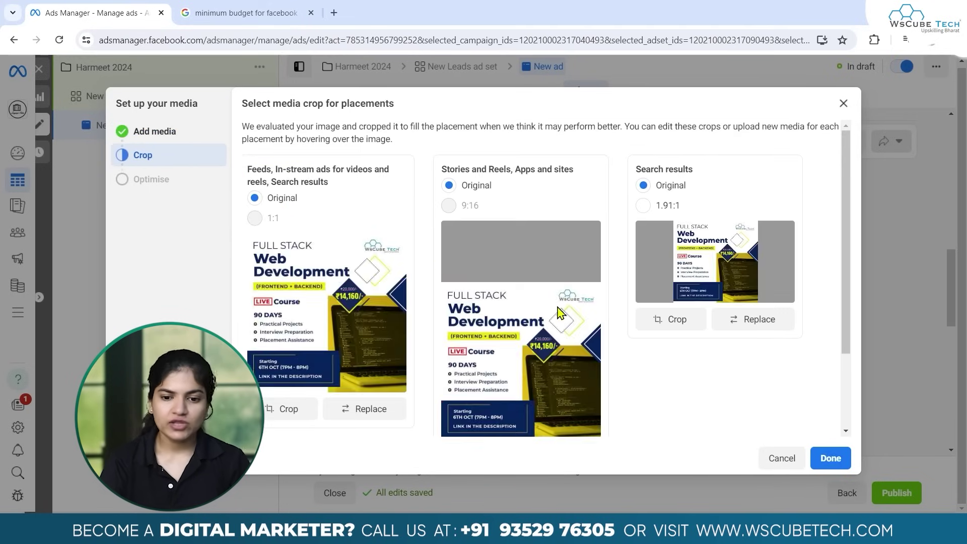
scroll(560, 312, down, 2)
scroll(559, 313, up, 2)
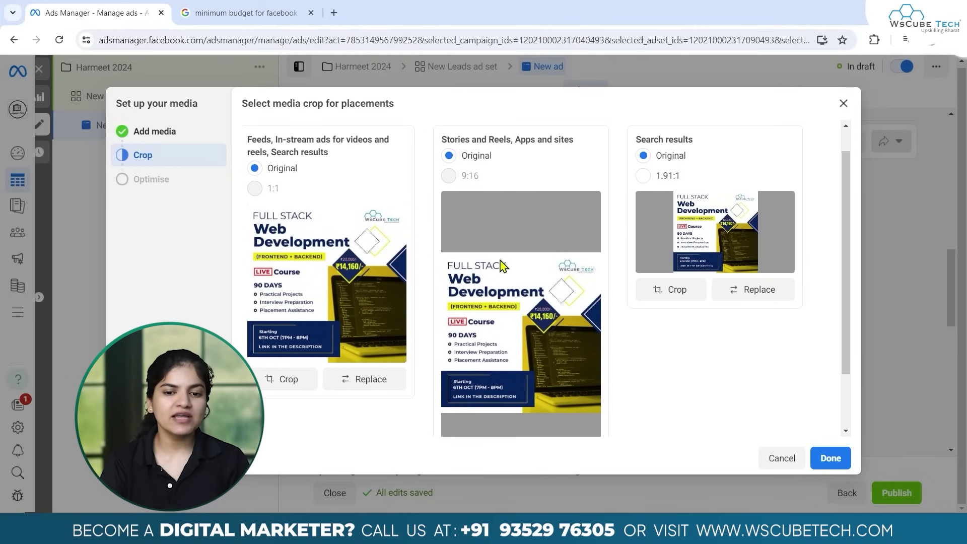
scroll(526, 290, down, 1)
scroll(526, 290, down, 1)
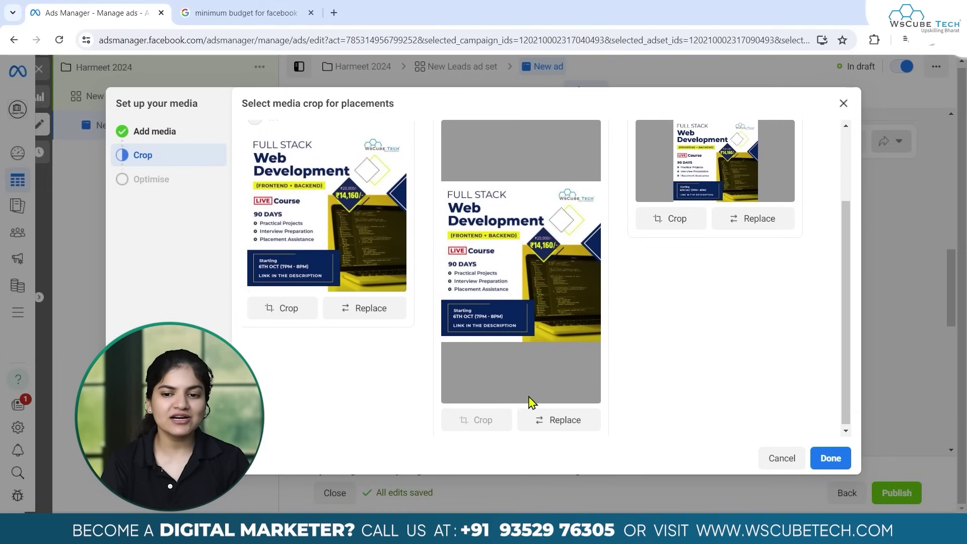
scroll(536, 406, up, 3)
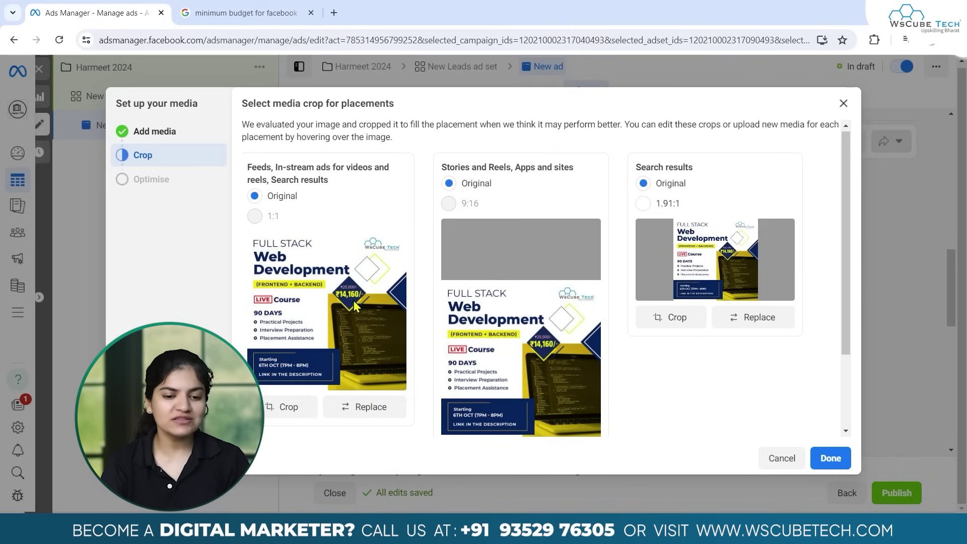
click(837, 459)
scroll(654, 319, down, 1)
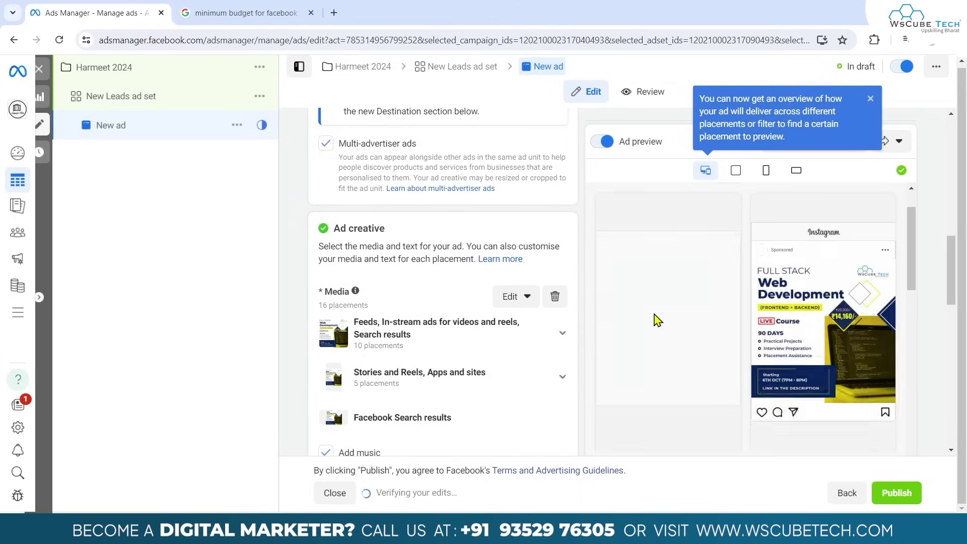
scroll(749, 348, up, 1)
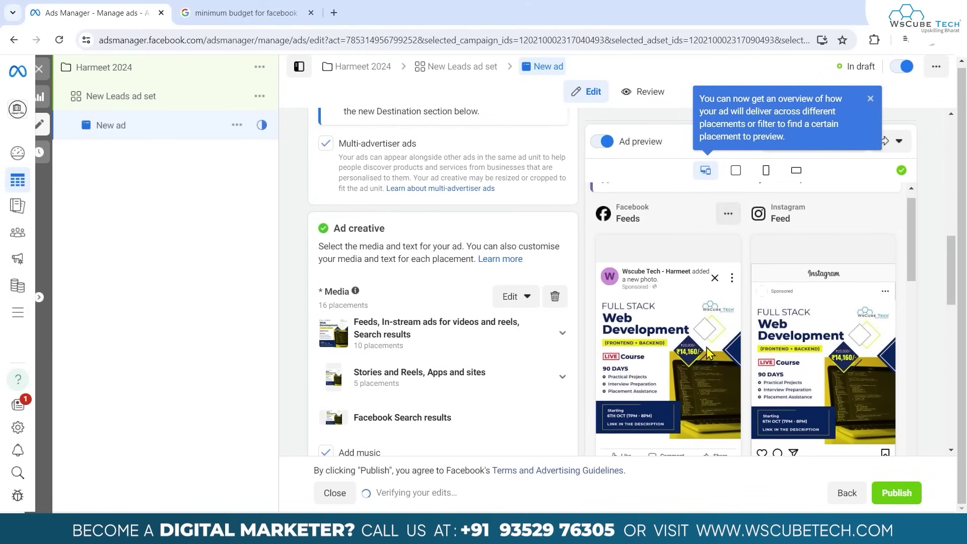
- Enter "Register Now for 2 Days Free Demo Classes" as the ad's primary text
scroll(481, 286, down, 5)
click(456, 233)
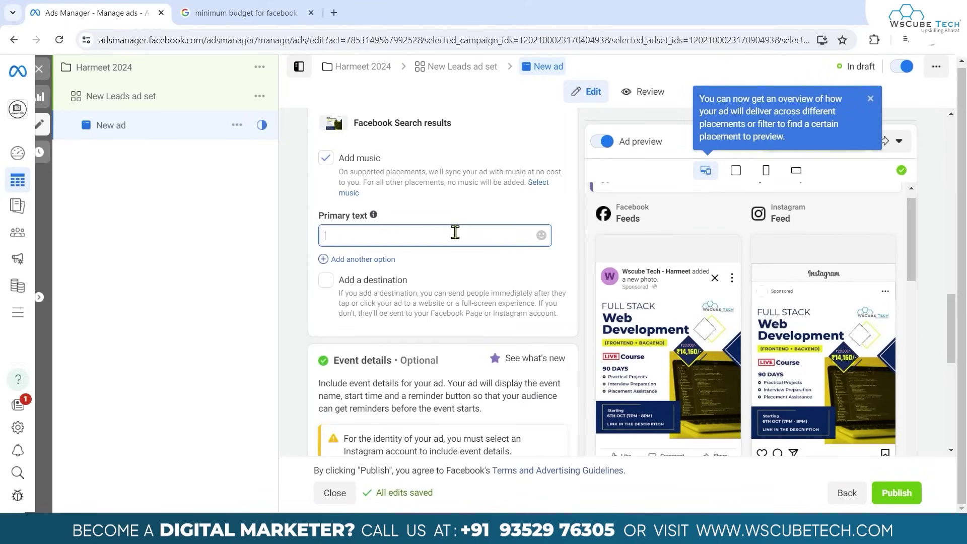
text(Register Now for 2 Days Free Demo Classes)
click(456, 284)
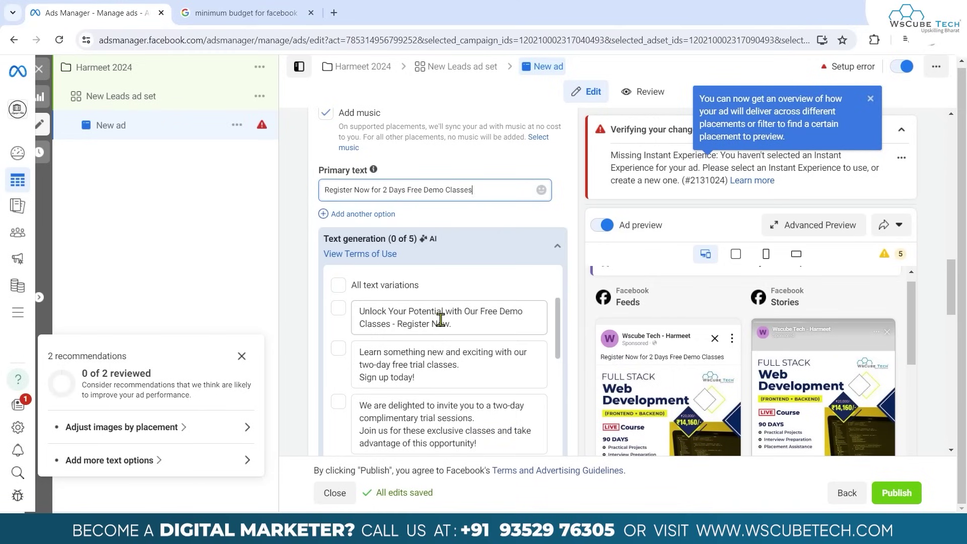
- Add three AI-generated primary text variations, two starting "Unlock Your Potential" and one "Learn something new and exciting", and collapse the suggestions
scroll(441, 319, down, 5)
scroll(431, 401, down, 3)
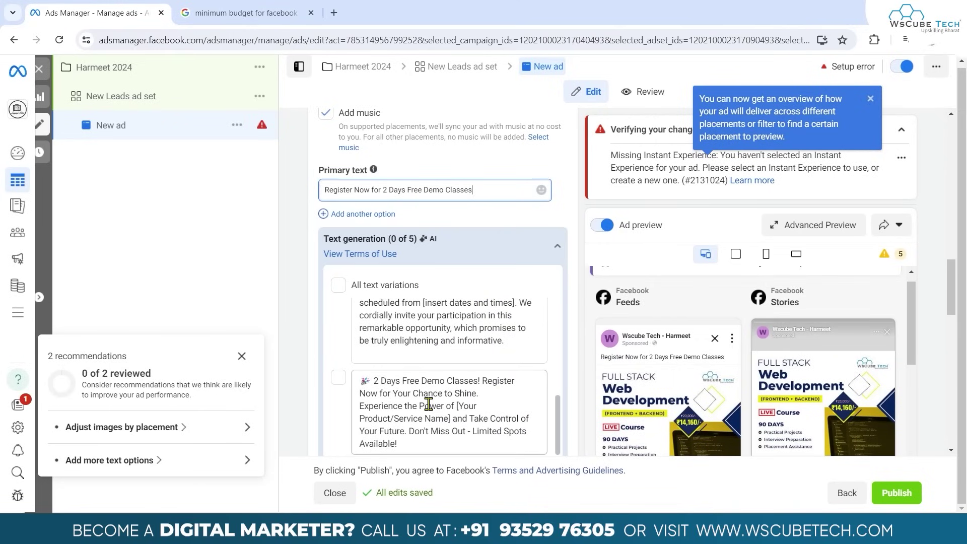
scroll(434, 418, up, 4)
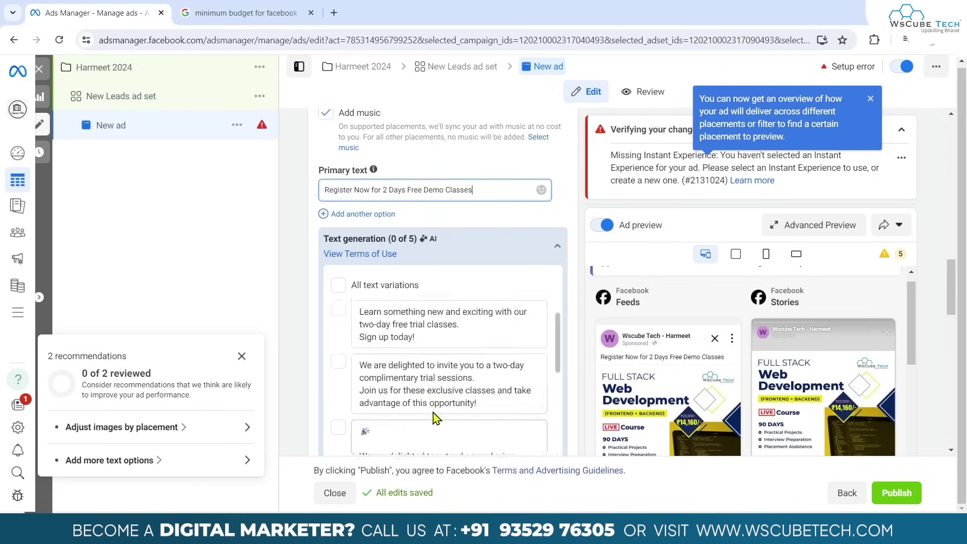
scroll(434, 417, up, 1)
click(338, 302)
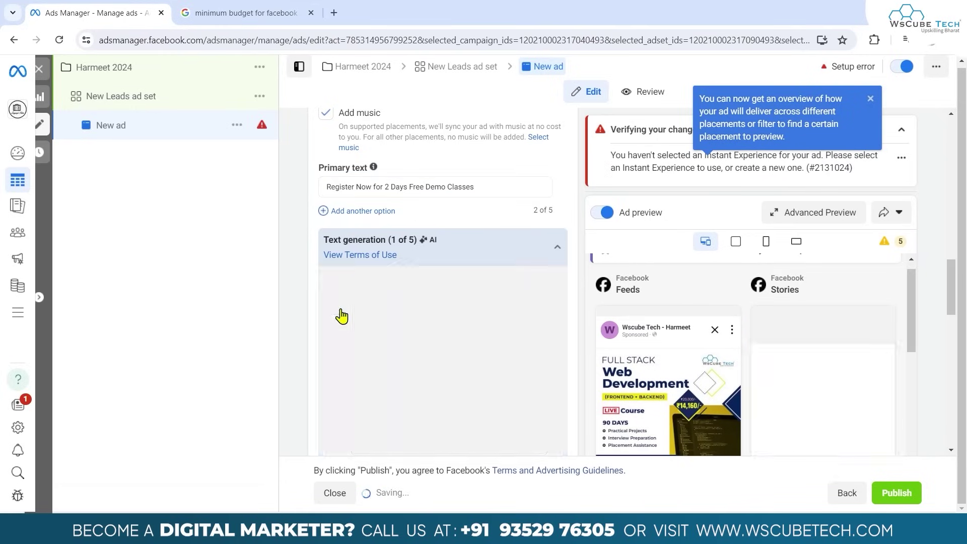
scroll(341, 320, down, 1)
click(338, 308)
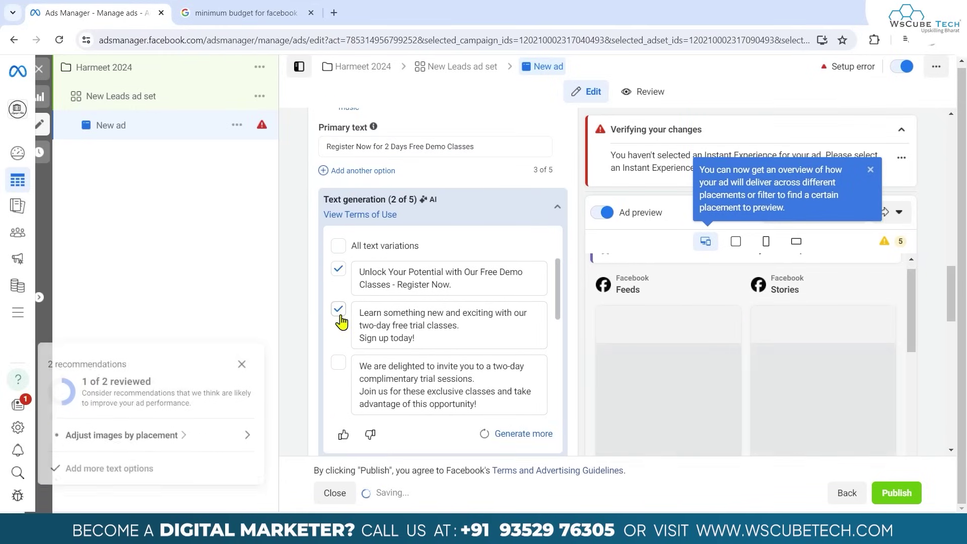
scroll(340, 320, down, 1)
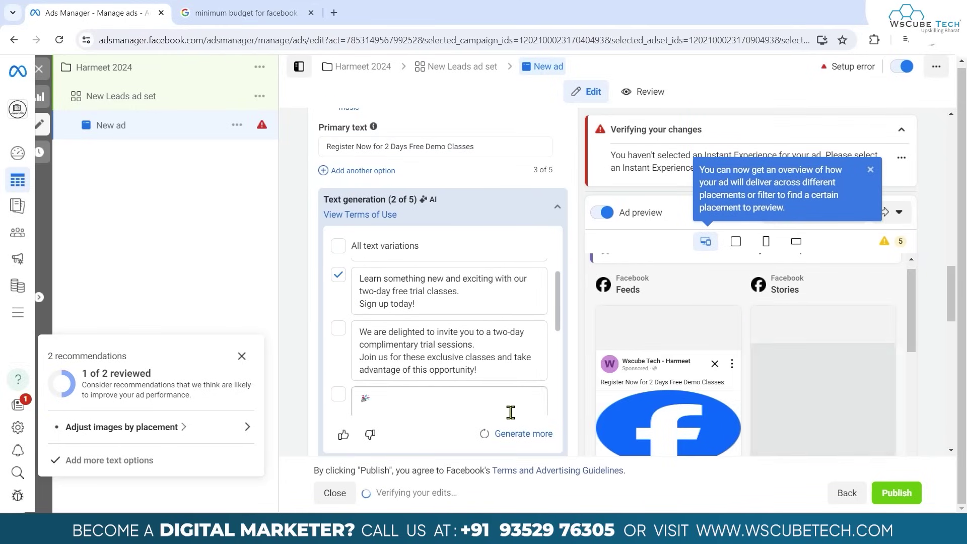
scroll(802, 398, down, 1)
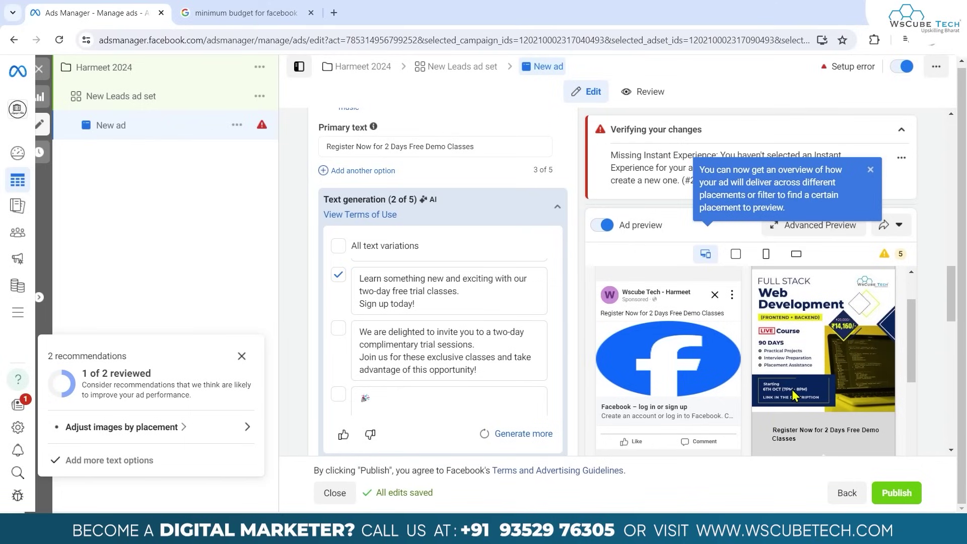
scroll(796, 398, down, 1)
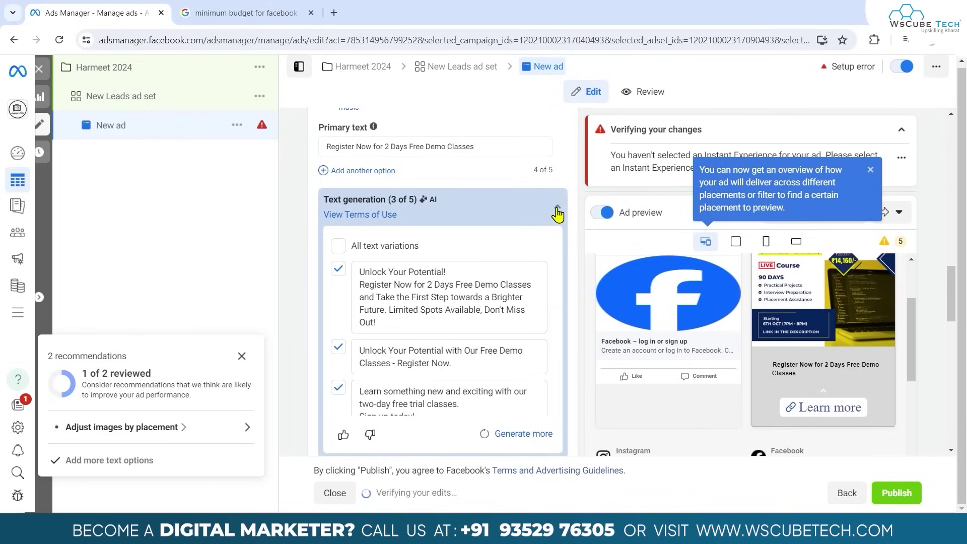
click(557, 208)
scroll(719, 411, down, 1)
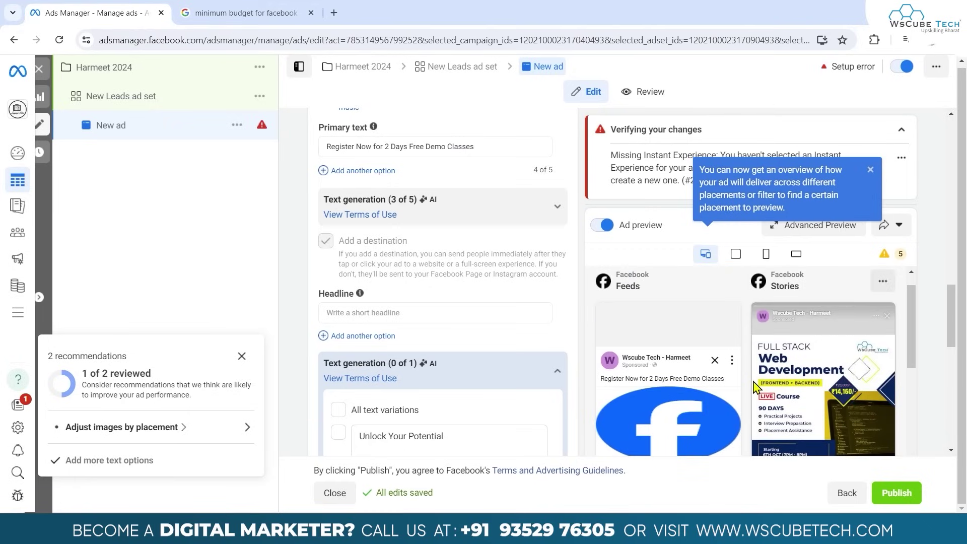
scroll(756, 388, down, 2)
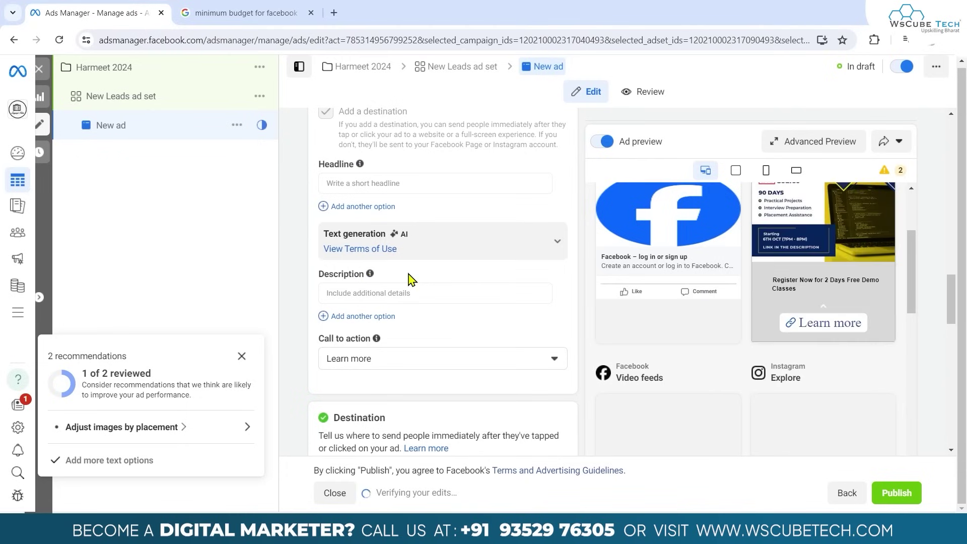
scroll(395, 307, down, 4)
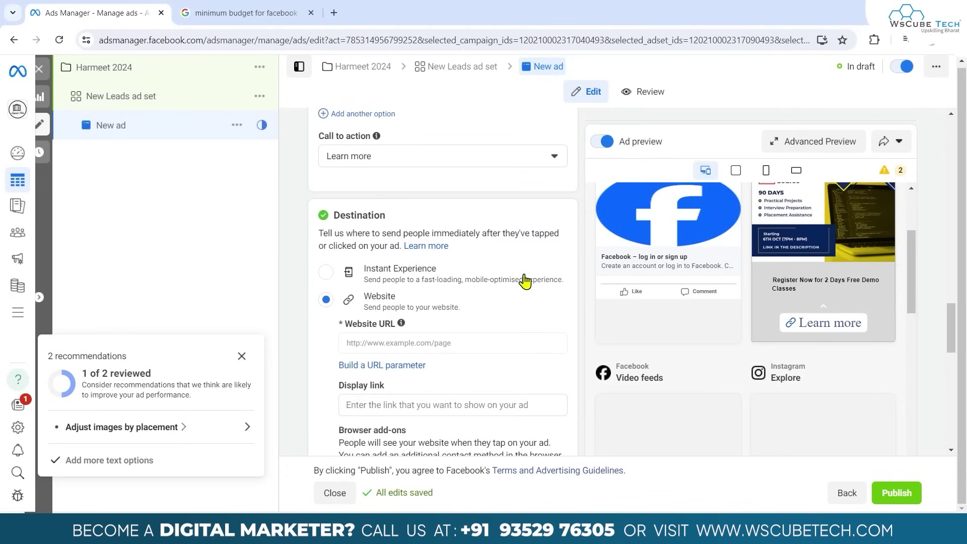
click(403, 342)
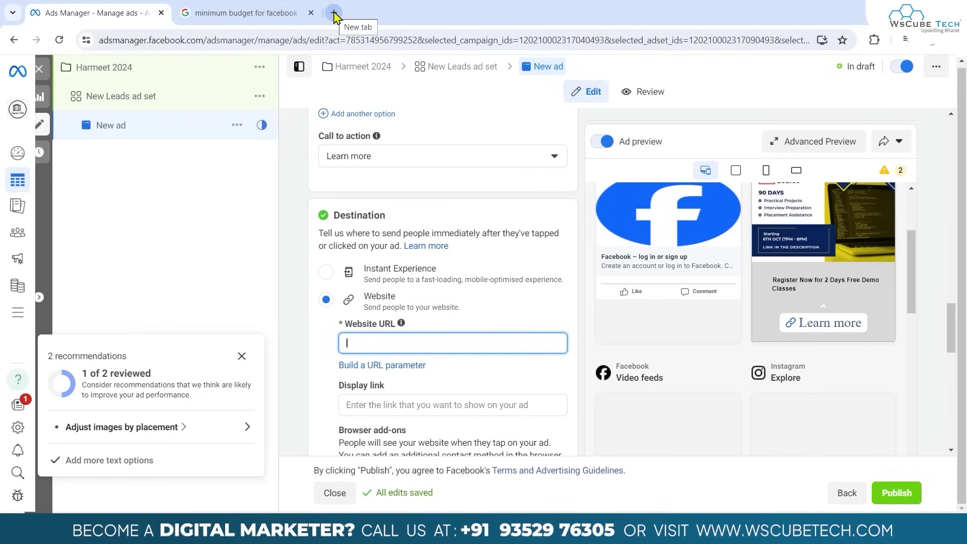
click(335, 13)
text(ws)
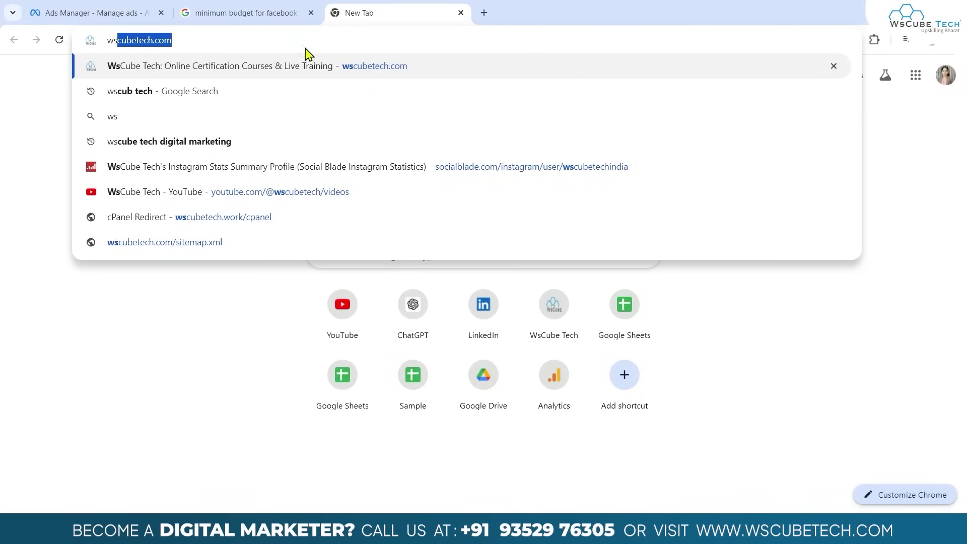
key(Return)
click(128, 12)
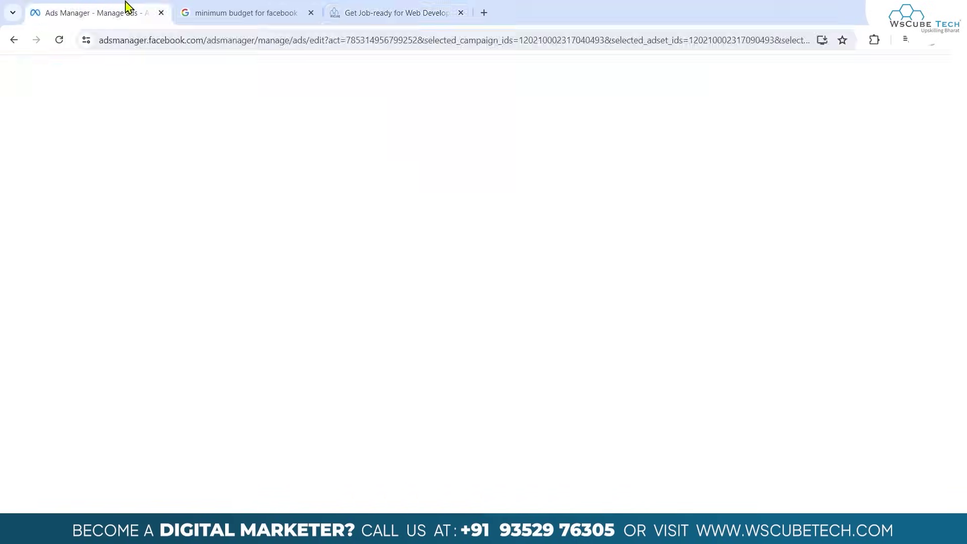
text(https://www.wscubetech.com/web-development)
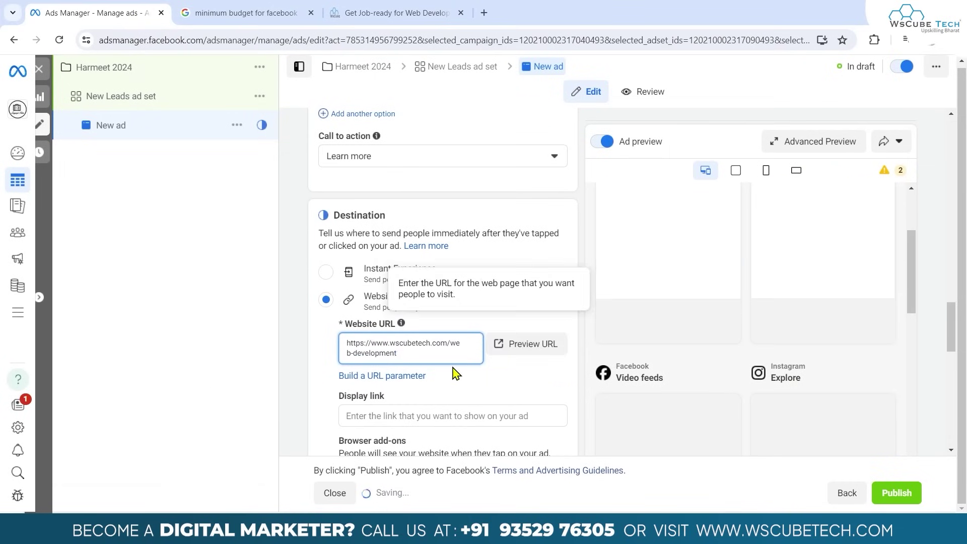
- Review the ad's display link, browser add-ons, headline, description and call-to-action options without filling them in
scroll(443, 363, down, 1)
click(439, 362)
scroll(439, 358, down, 1)
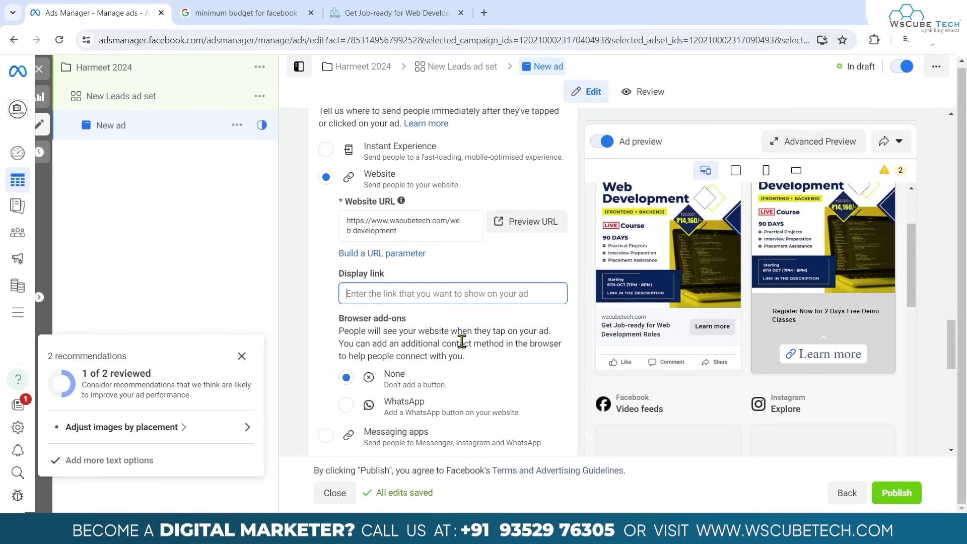
scroll(434, 339, down, 1)
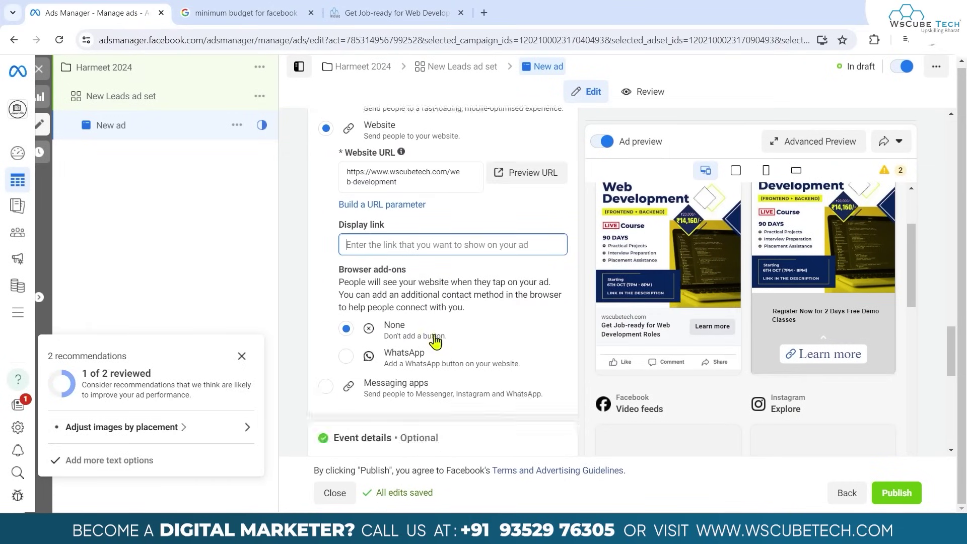
scroll(418, 313, up, 6)
click(406, 292)
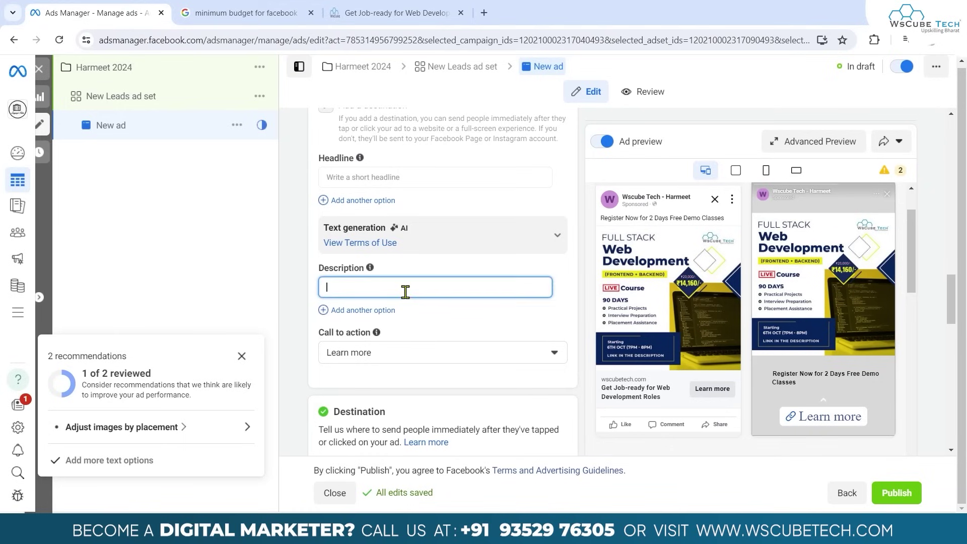
click(402, 178)
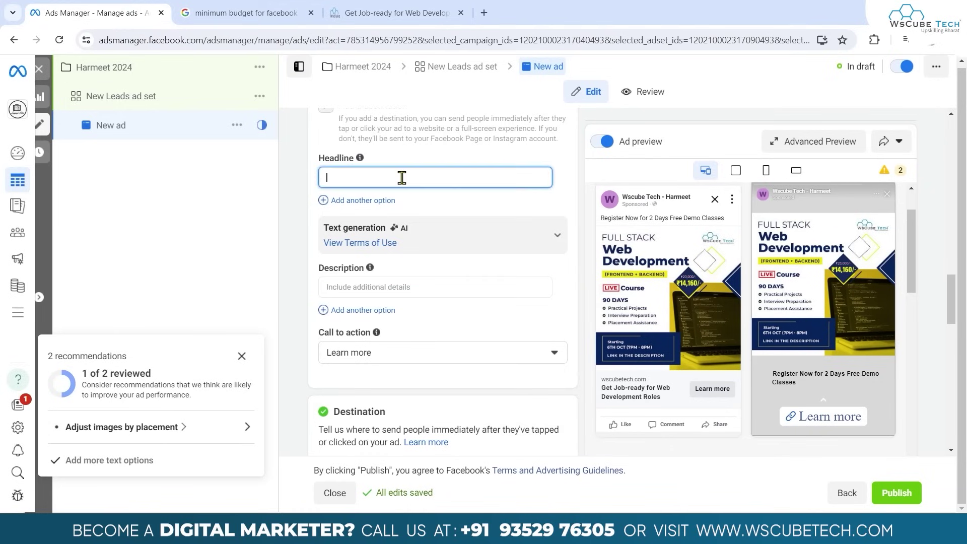
click(428, 331)
mouse_move(460, 230)
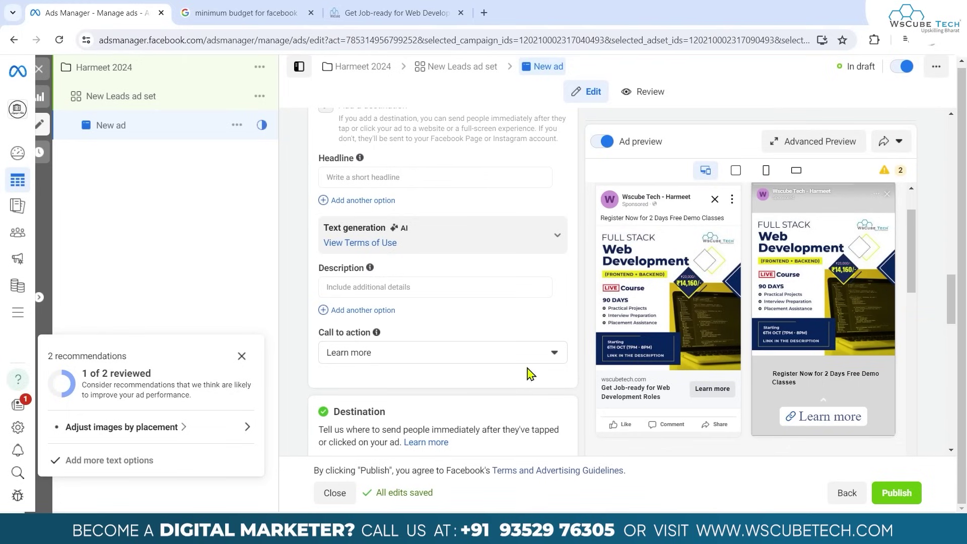
- Try turning on the ad's Languages option, switch it back off, and look over the tracking settings
scroll(565, 171, down, 15)
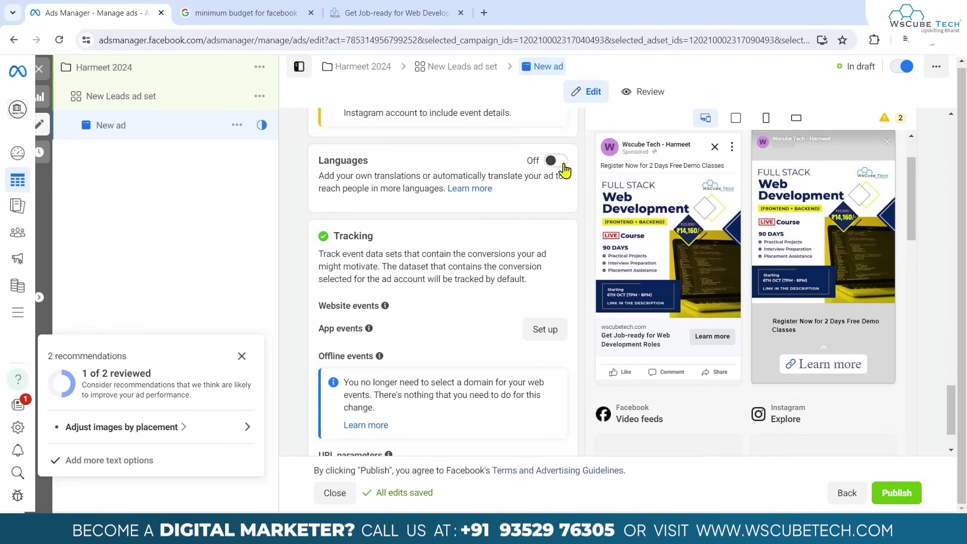
click(563, 166)
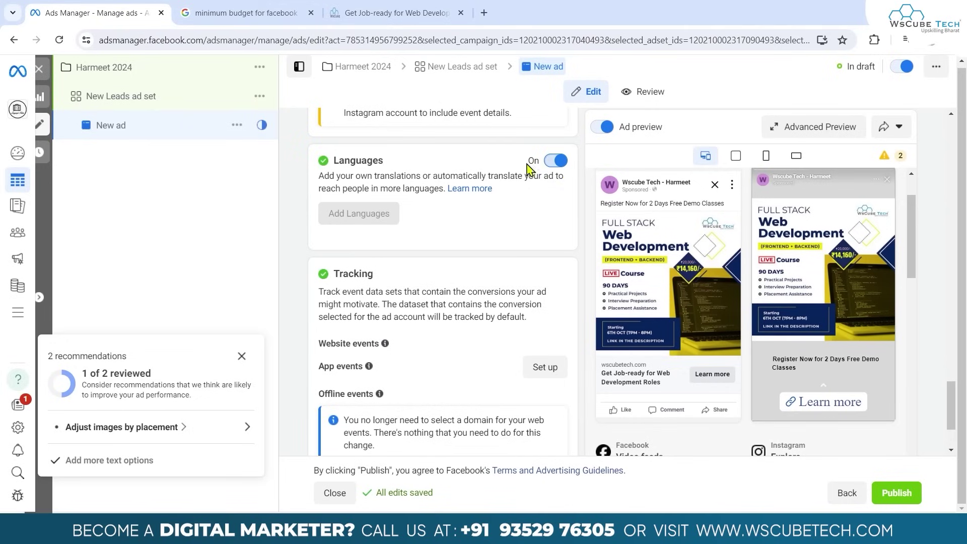
click(559, 162)
scroll(455, 221, down, 2)
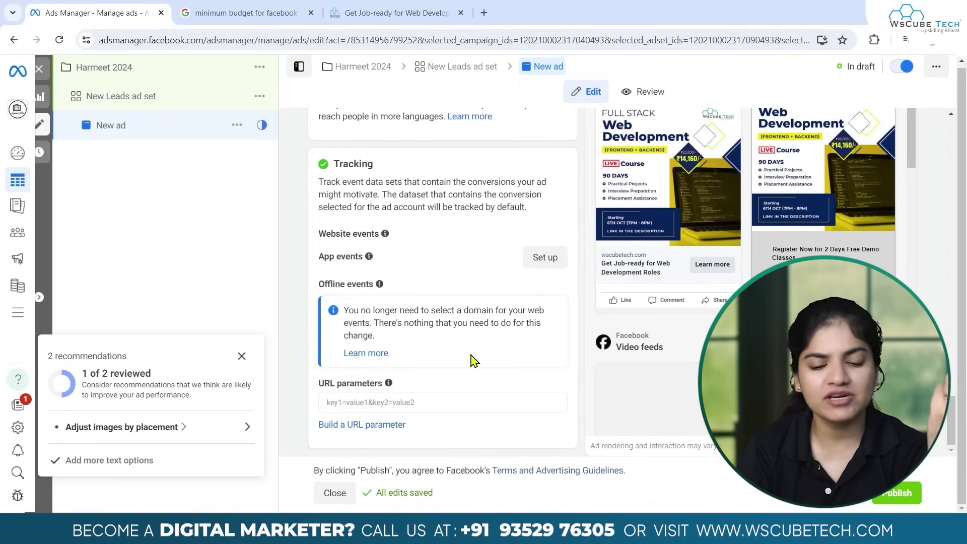
- Try to publish the ad, continue with India and the Asia/Kolkata time zone, view the payment methods and dismiss the payment form
click(905, 500)
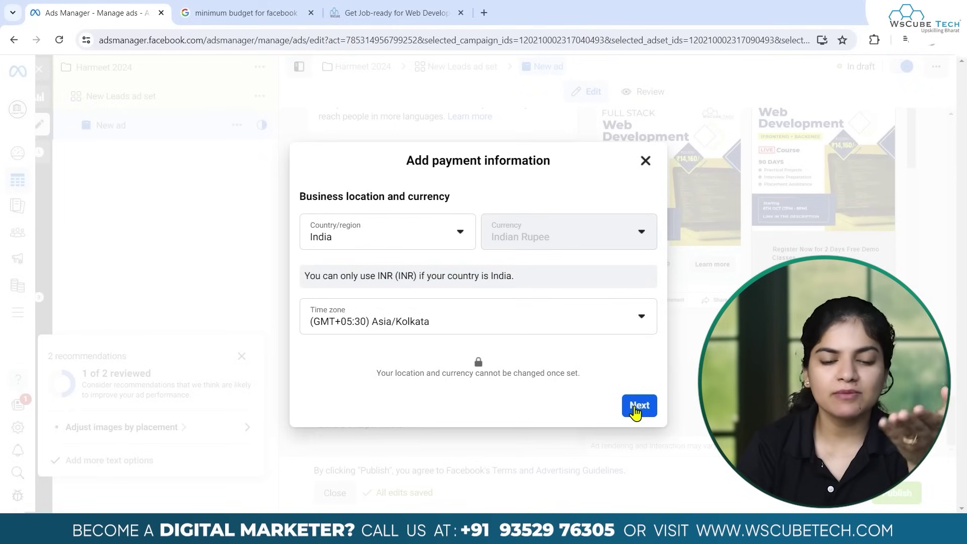
click(637, 409)
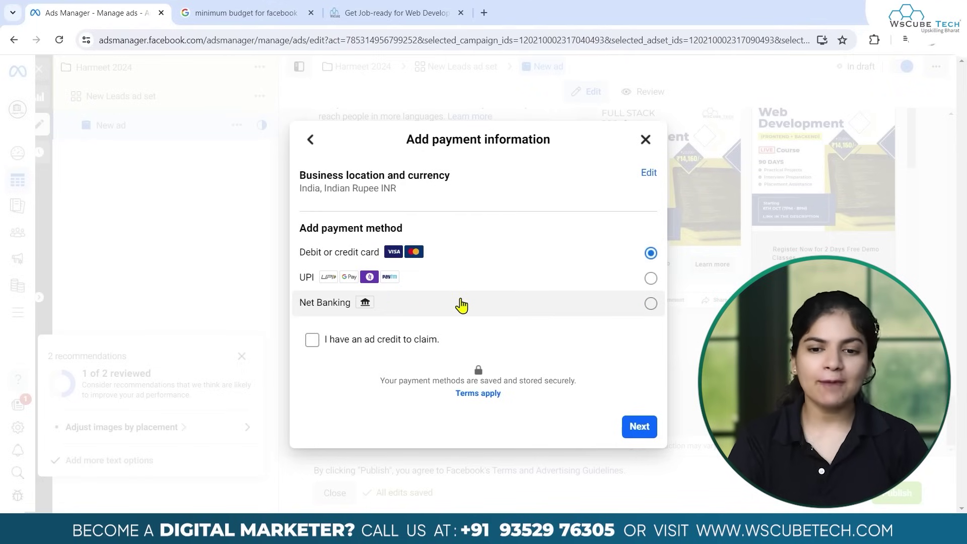
click(646, 140)
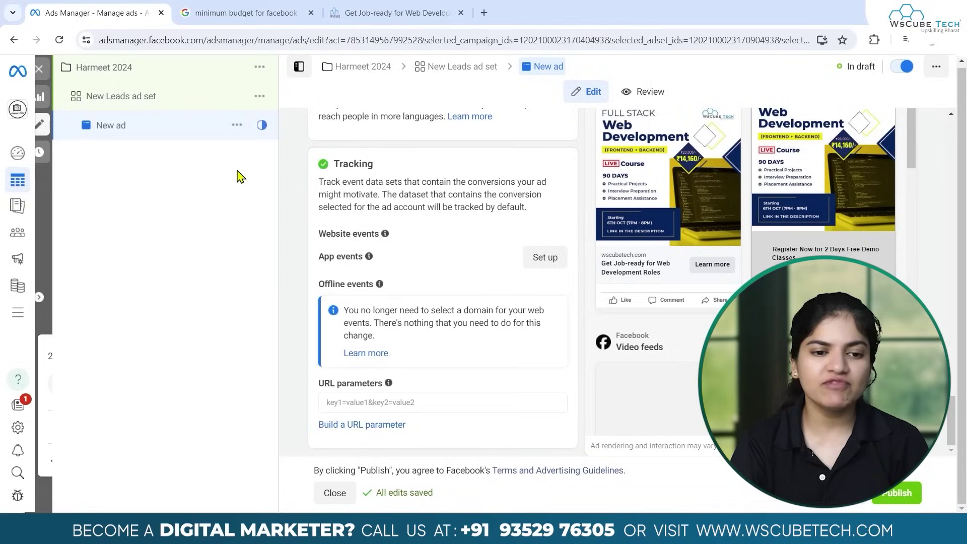
- Look at the ads reporting page and return to the campaigns list
mouse_move(17, 188)
click(83, 209)
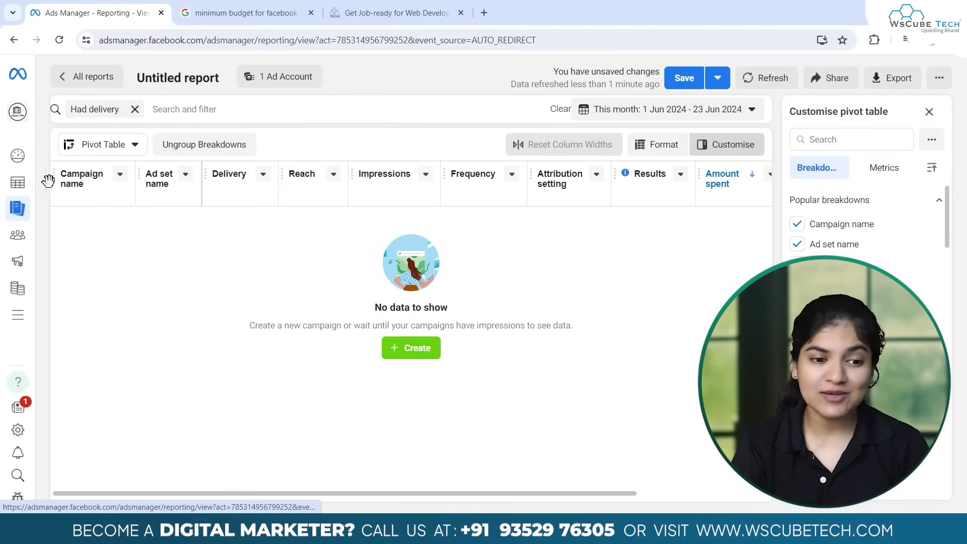
click(22, 187)
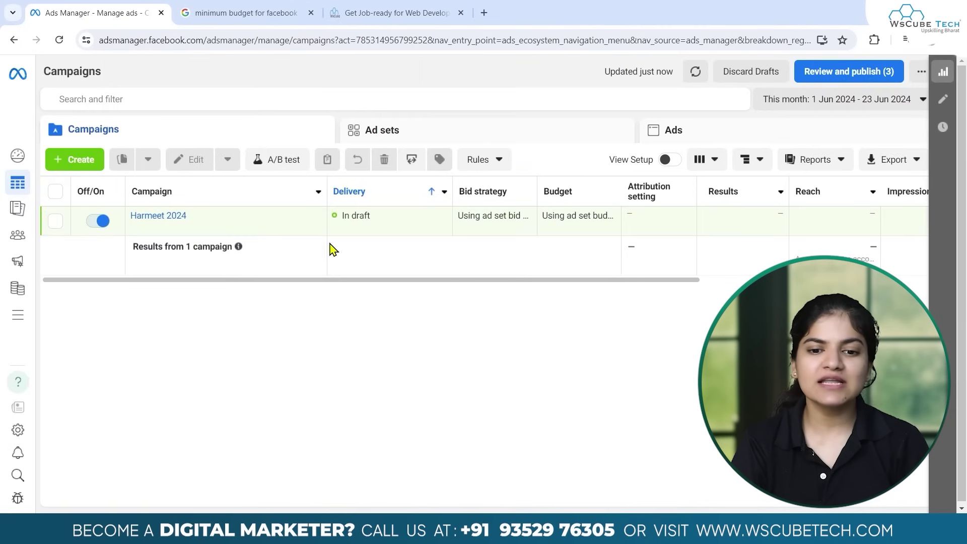
- Examine the draft campaign's columns from delivery and budget through cost per result and end date, and open its performance charts
scroll(625, 231, right, 4)
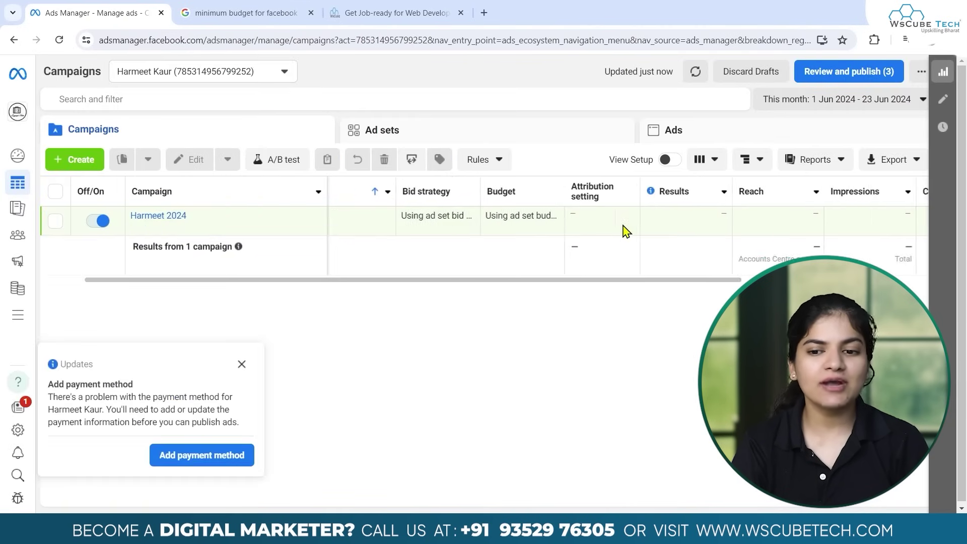
scroll(626, 230, left, 4)
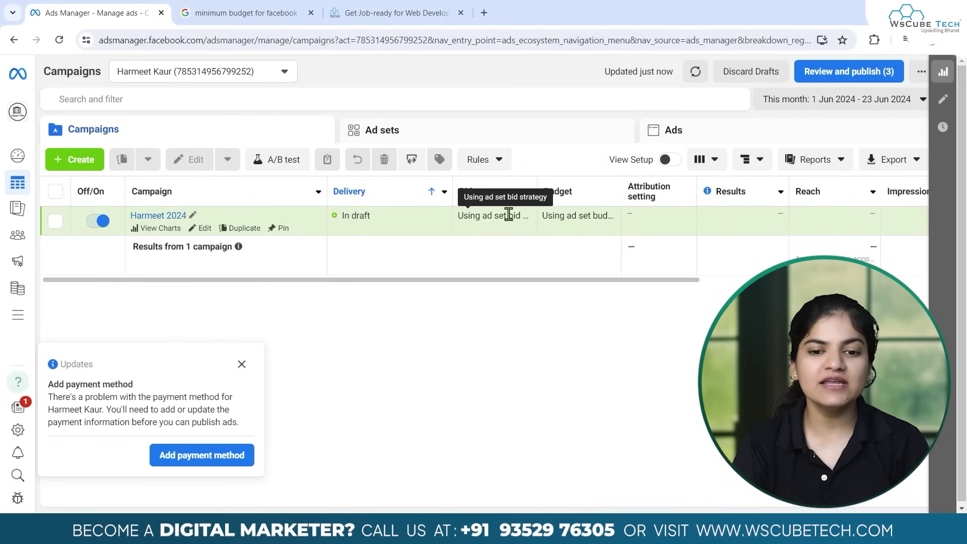
scroll(513, 219, right, 1)
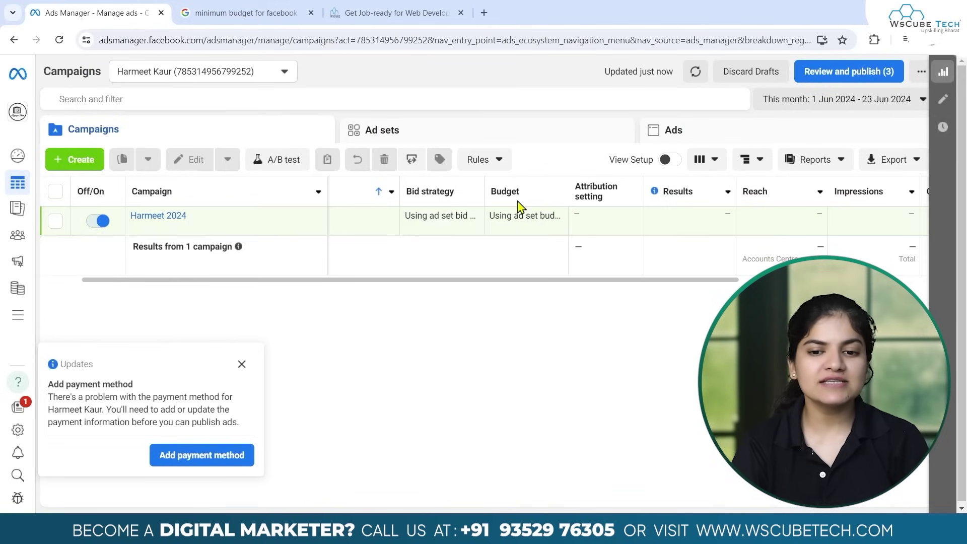
scroll(519, 209, left, 1)
scroll(520, 207, right, 3)
scroll(675, 222, right, 3)
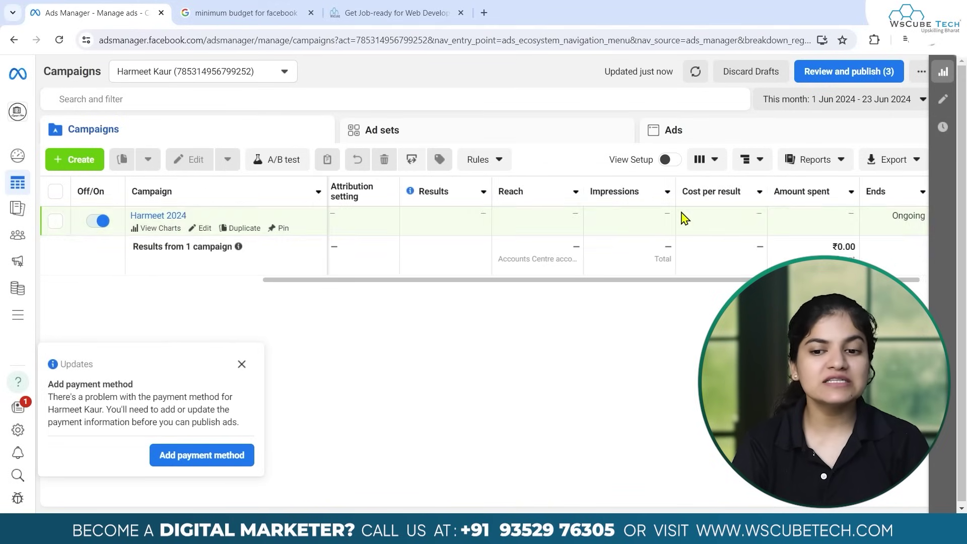
scroll(665, 227, right, 1)
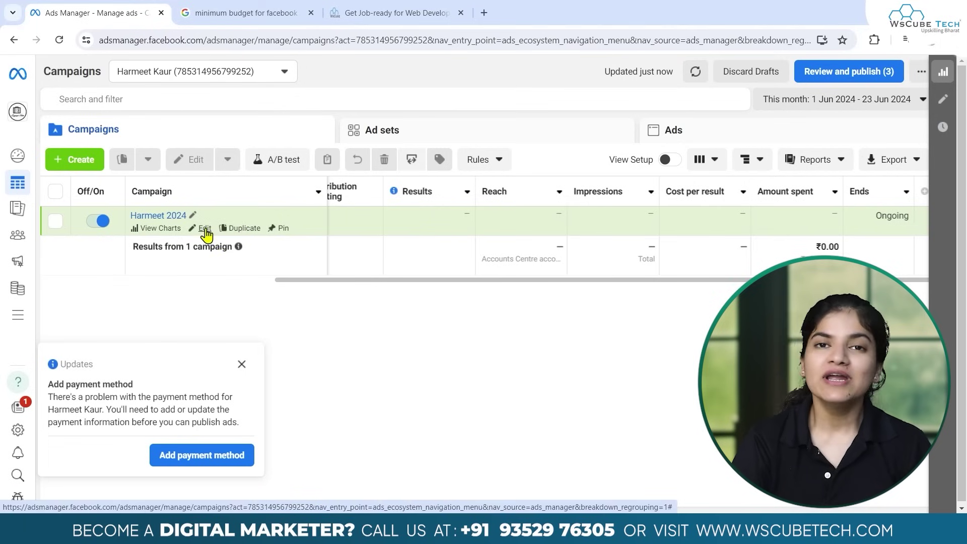
click(169, 231)
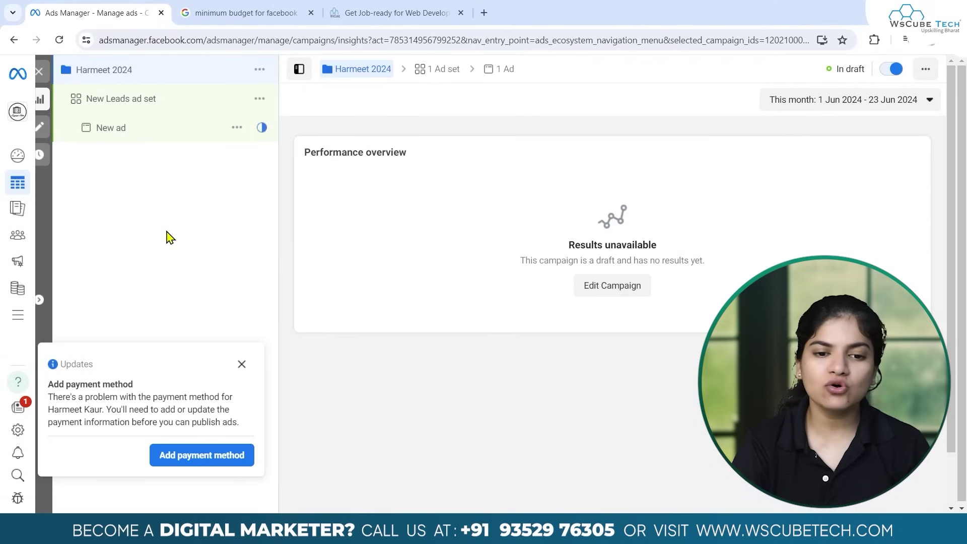